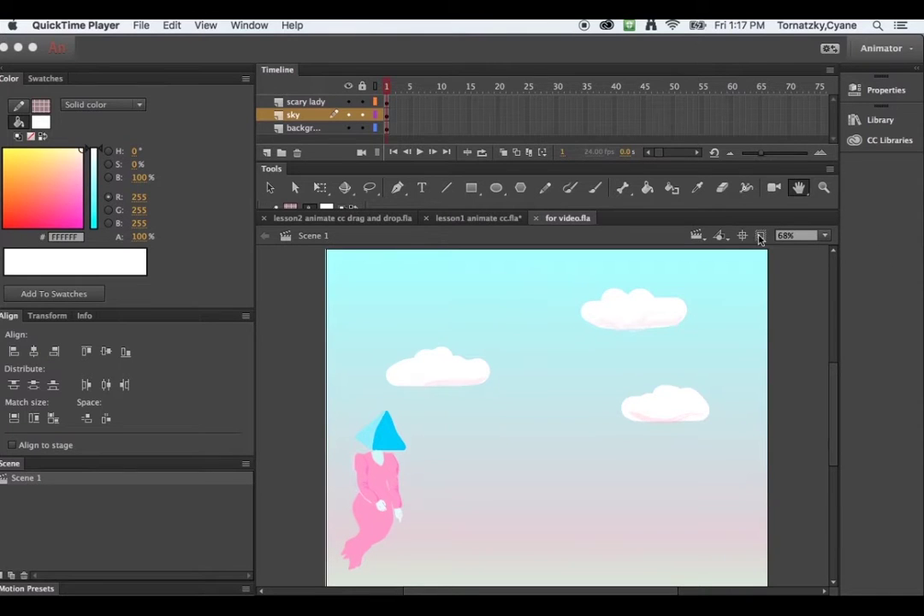
Focus the Animate window and keep the Animator workspace layout selected
{"action": "left_click", "coordinate": [684, 275]}
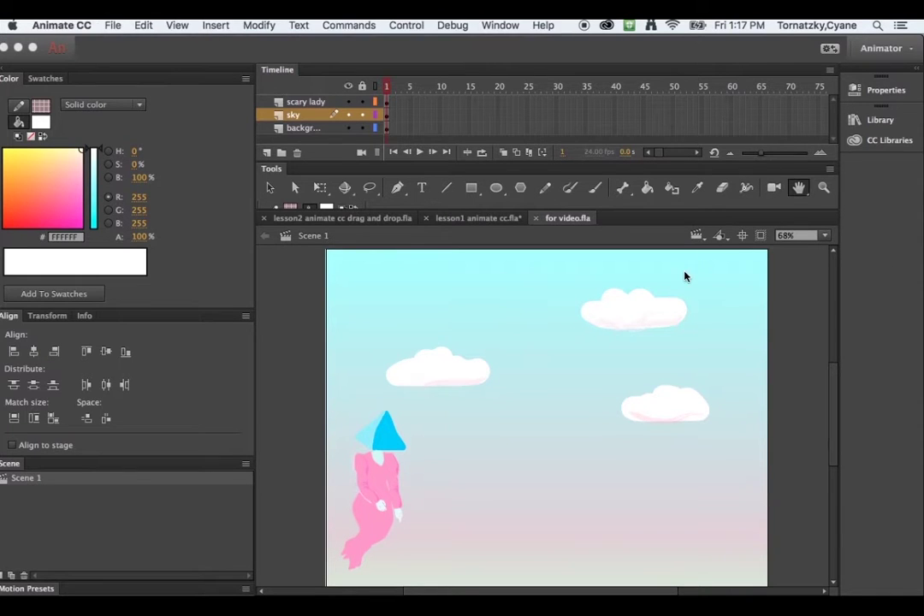
{"action": "left_click", "coordinate": [495, 27]}
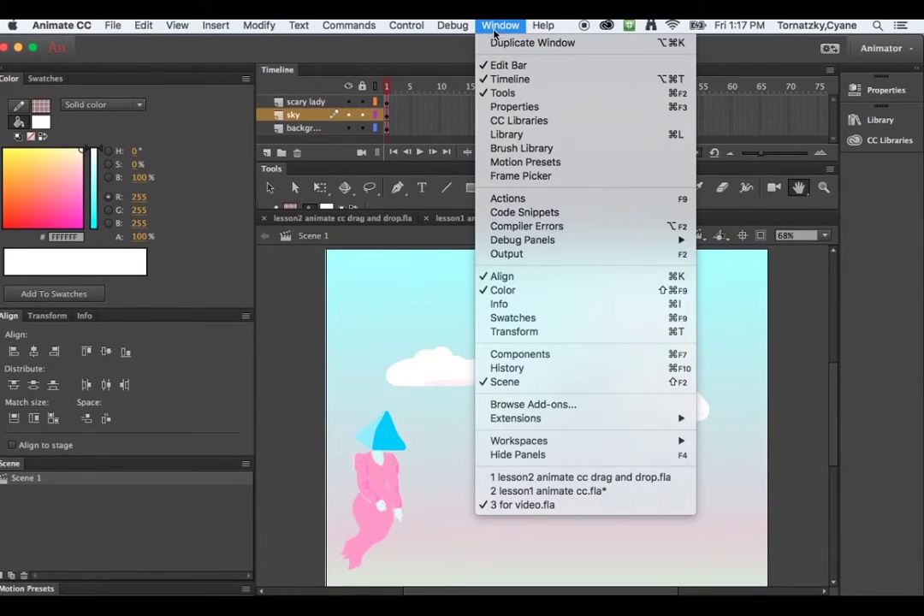
{"action": "mouse_move", "coordinate": [590, 440]}
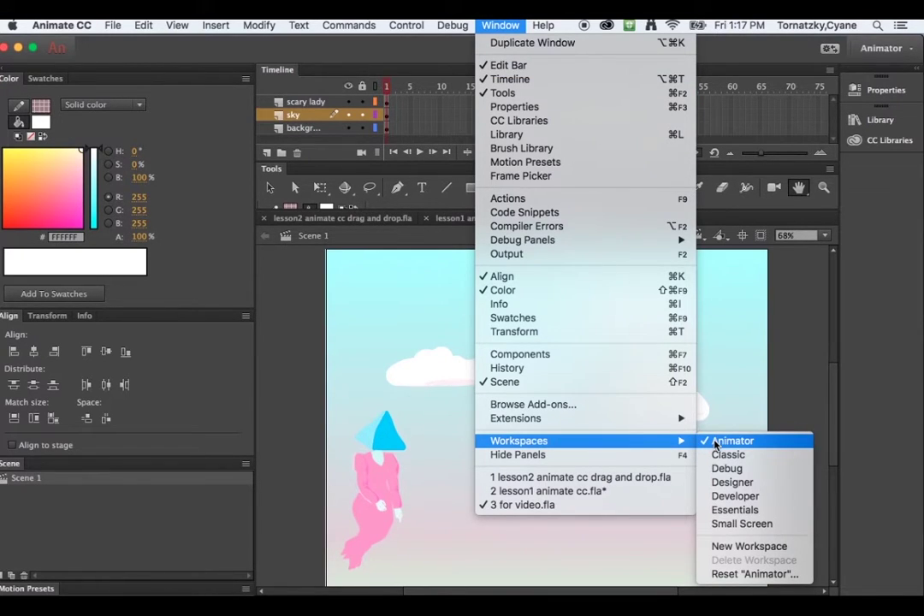
{"action": "left_click", "coordinate": [777, 353]}
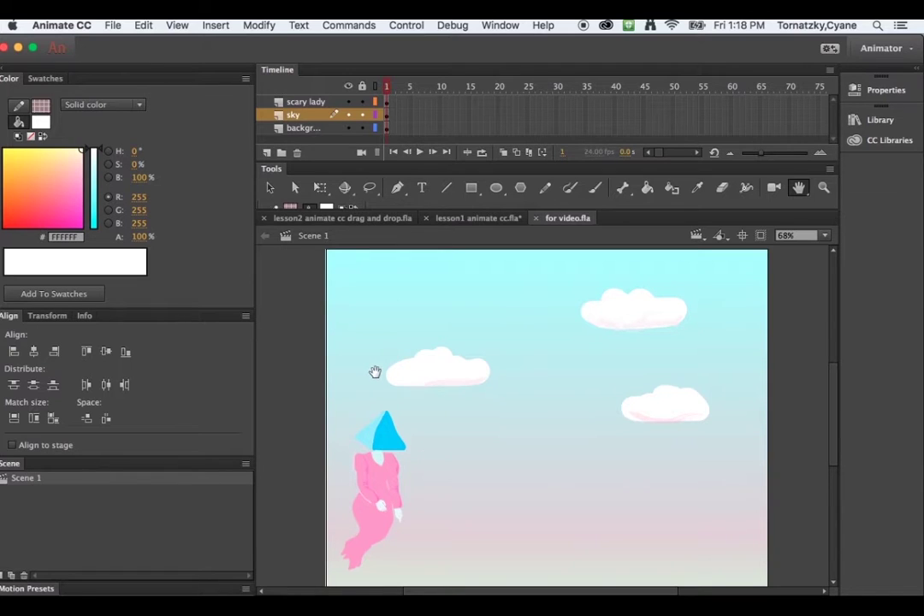
{"action": "left_click_drag", "start_coordinate": [373, 373], "coordinate": [396, 360]}
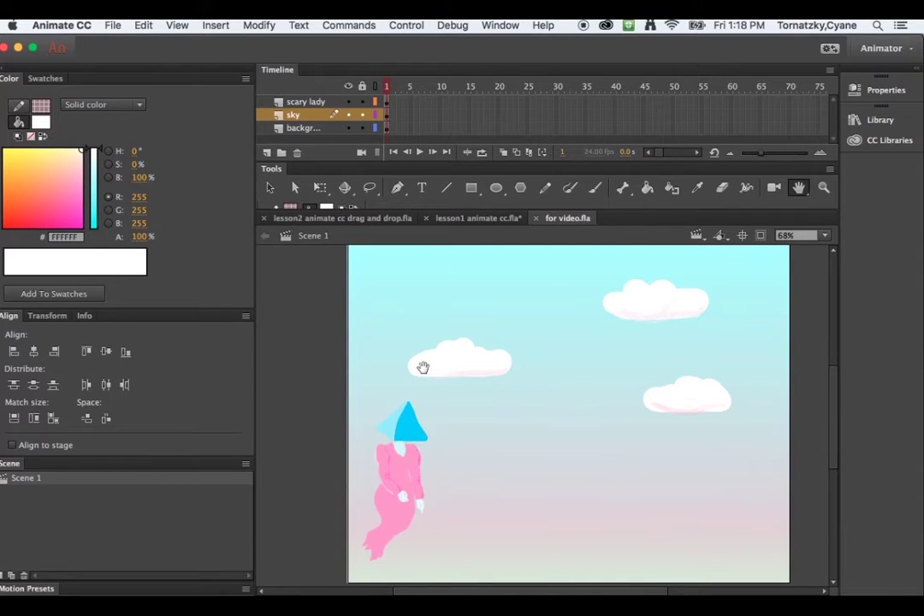
Pan the stage right, switch to the Selection tool, and leave the workspace unchanged
{"action": "left_click_drag", "start_coordinate": [422, 367], "coordinate": [558, 374]}
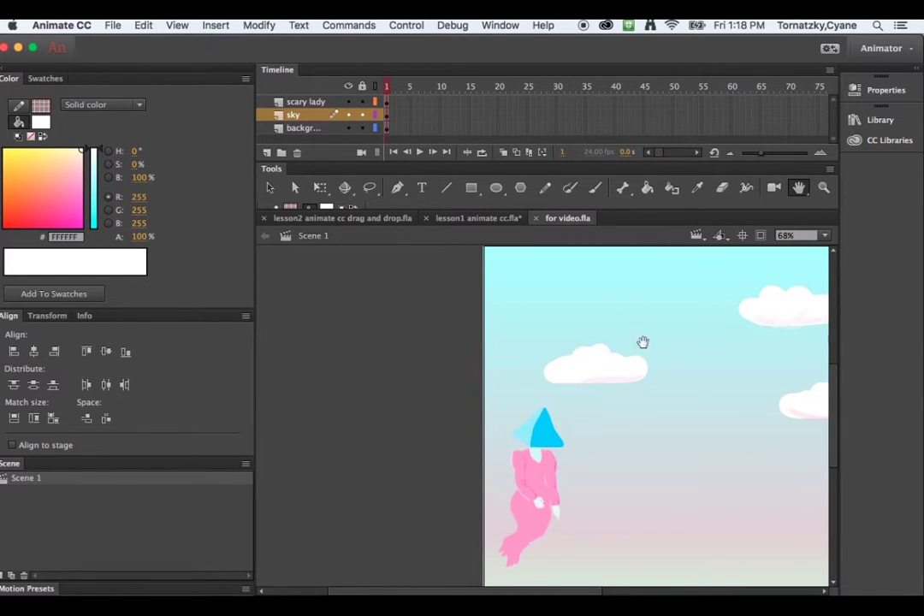
{"action": "key", "text": "v"}
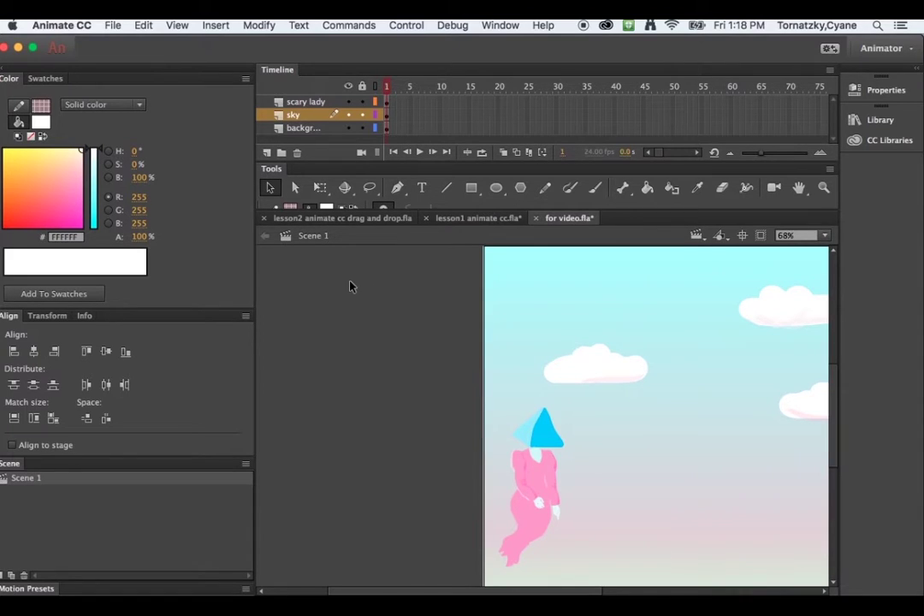
{"action": "left_click", "coordinate": [498, 26]}
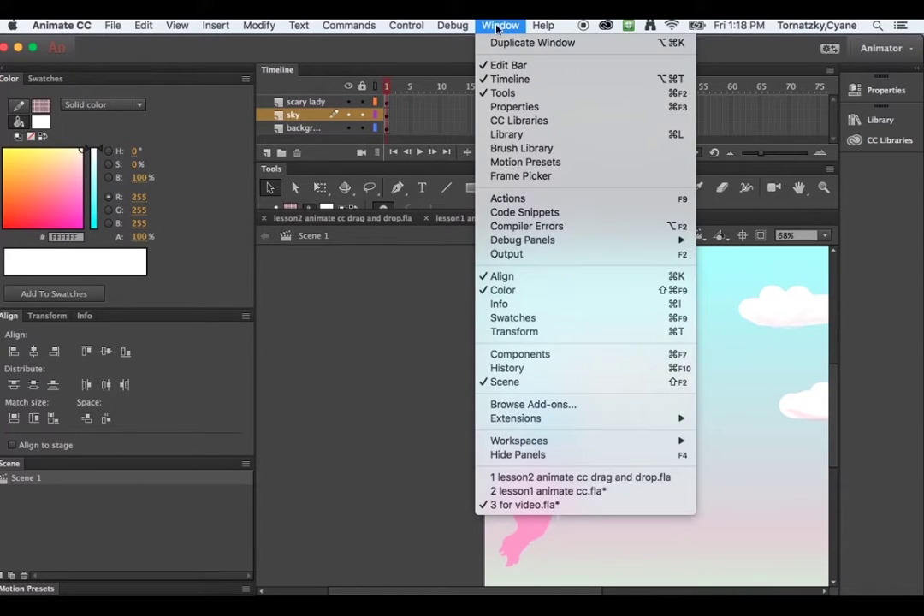
{"action": "mouse_move", "coordinate": [541, 441]}
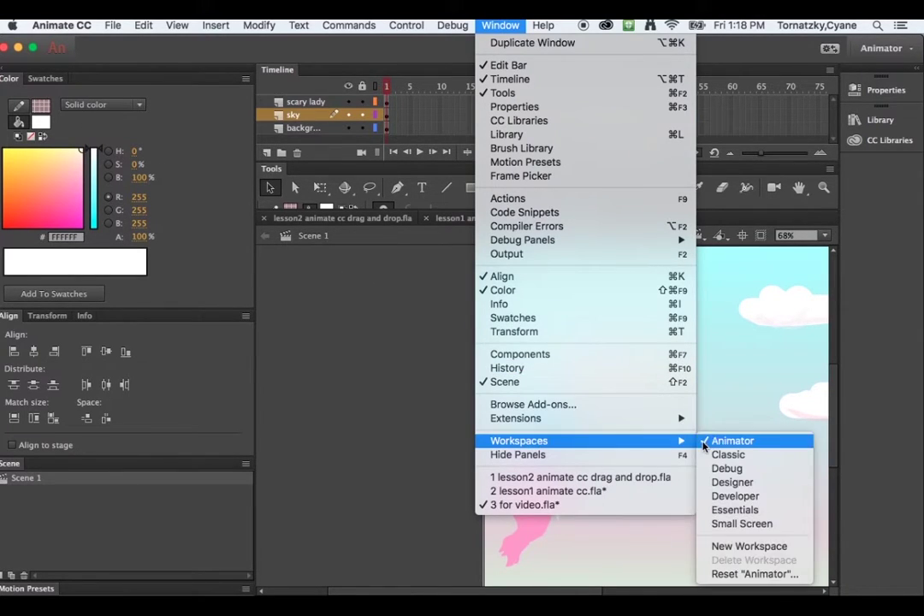
{"action": "left_click", "coordinate": [150, 73]}
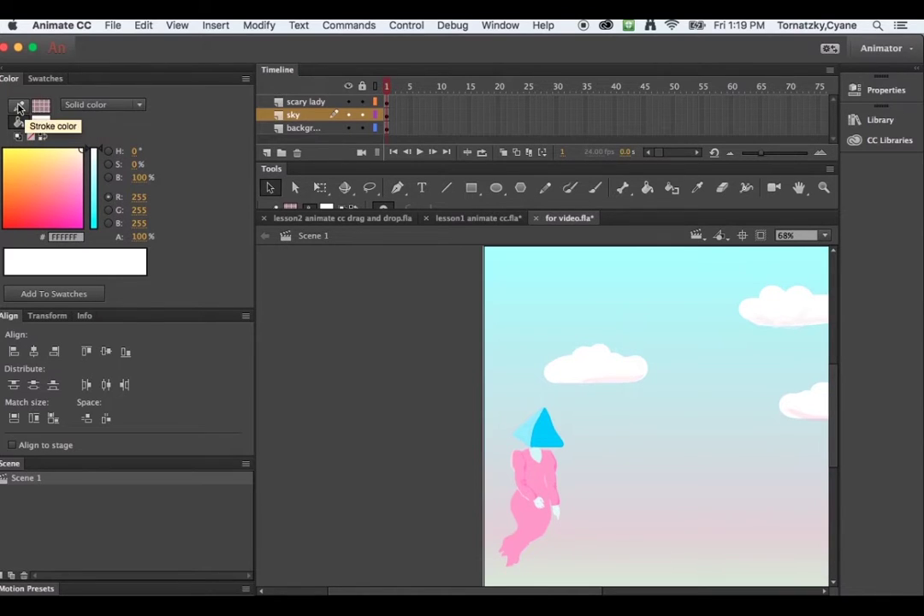
In the Color panel, remove the stroke colour and pick teal #009999 as the solid fill
{"action": "left_click", "coordinate": [19, 108]}
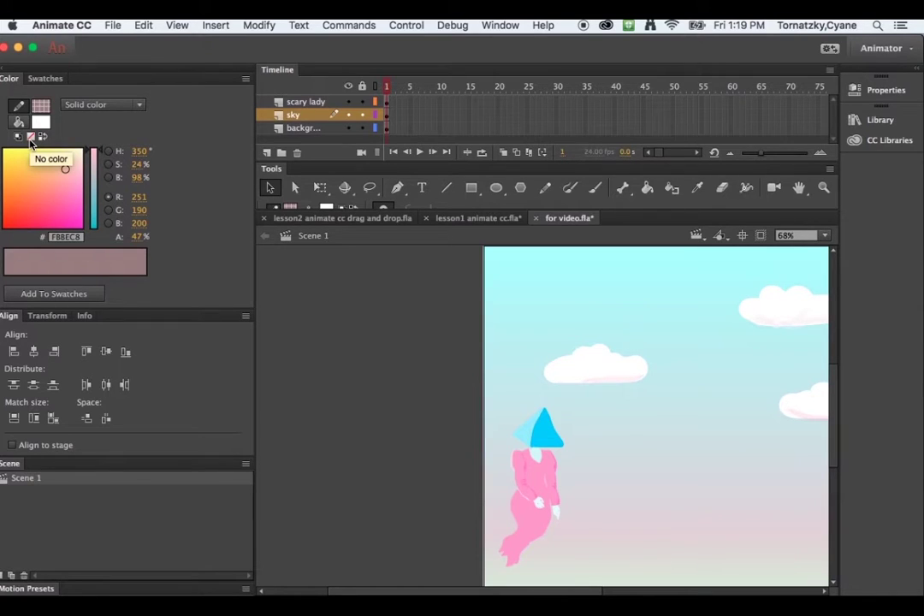
{"action": "left_click", "coordinate": [30, 137]}
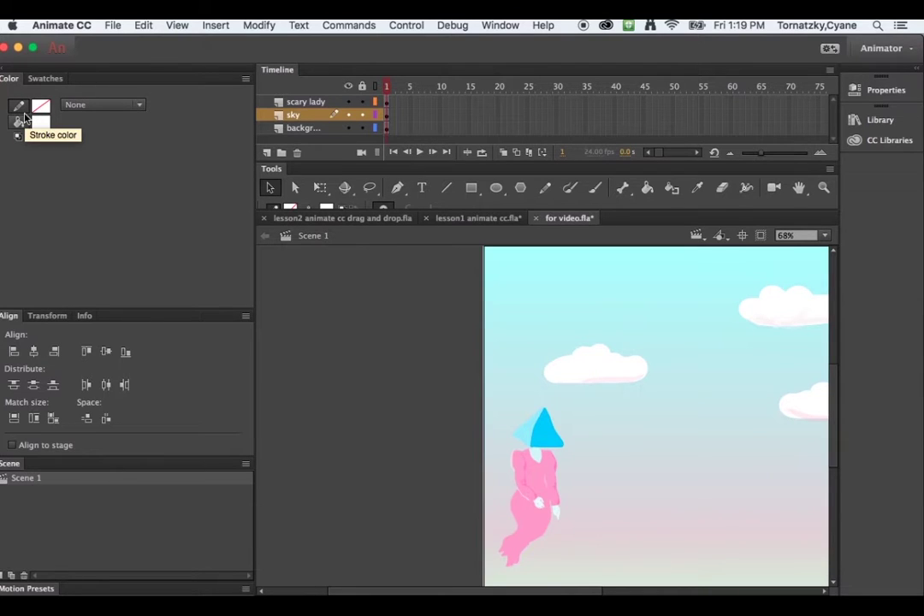
{"action": "left_click", "coordinate": [39, 121]}
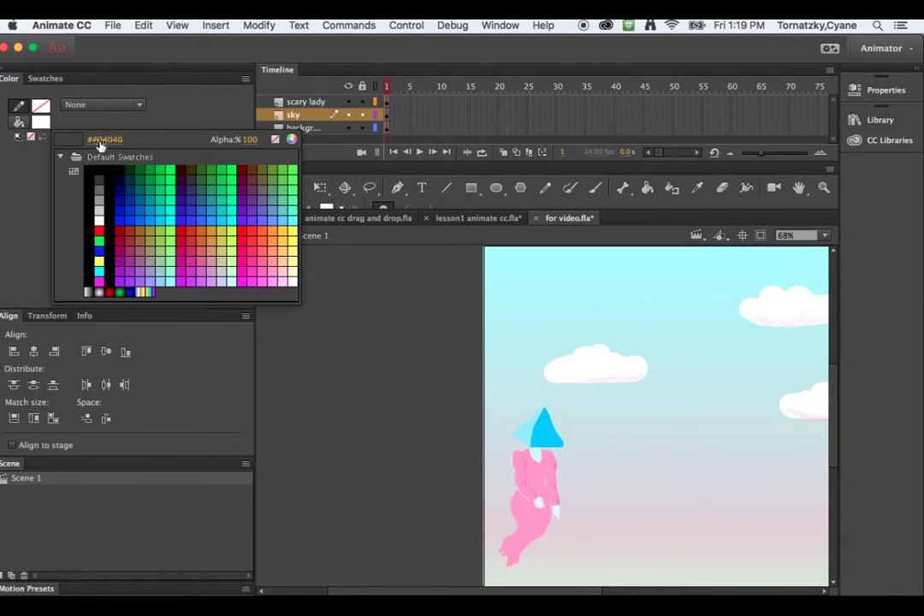
{"action": "left_click", "coordinate": [155, 197]}
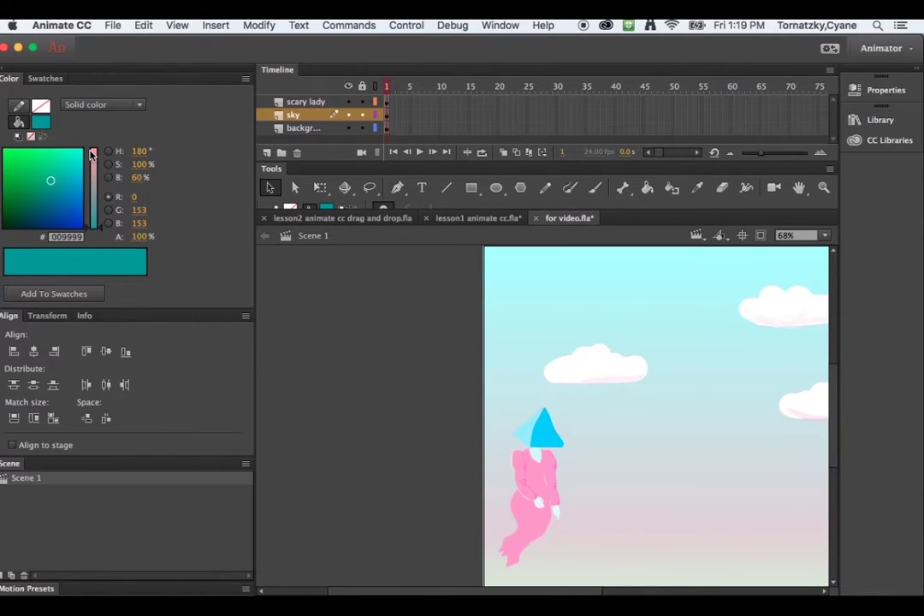
{"action": "left_click", "coordinate": [41, 123]}
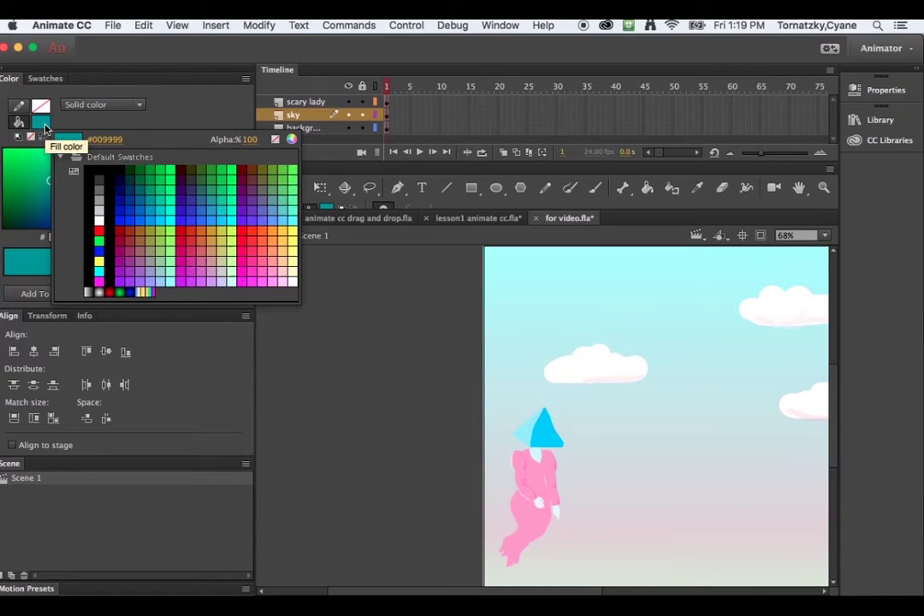
{"action": "left_click", "coordinate": [44, 126]}
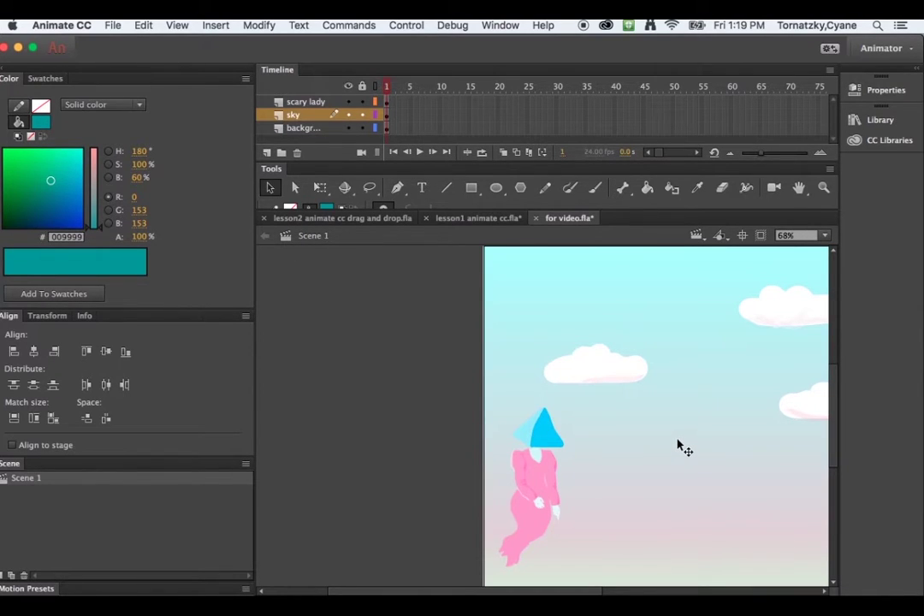
Switch the fill type to a linear gradient with teal #00CC99 as the fill
{"action": "left_click", "coordinate": [141, 107]}
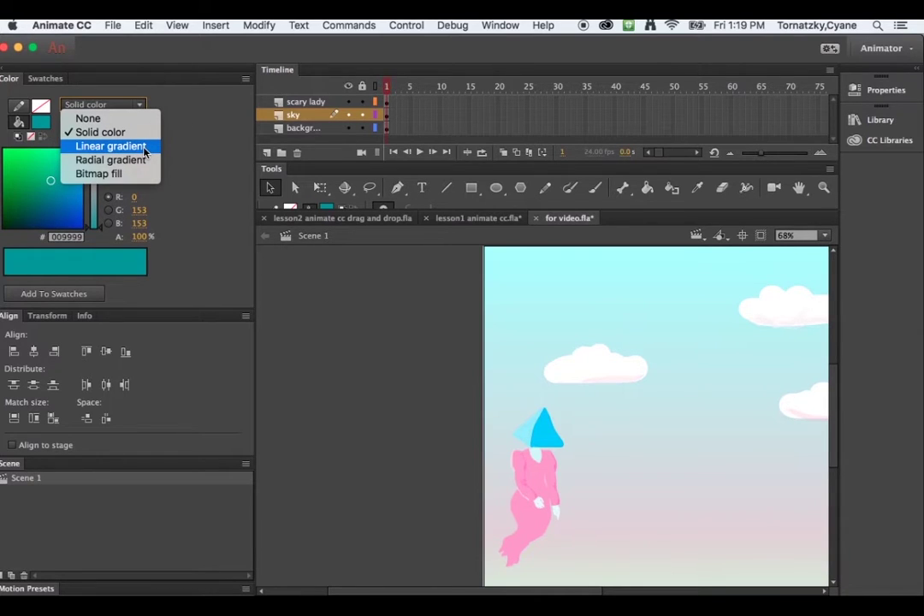
{"action": "left_click", "coordinate": [109, 146]}
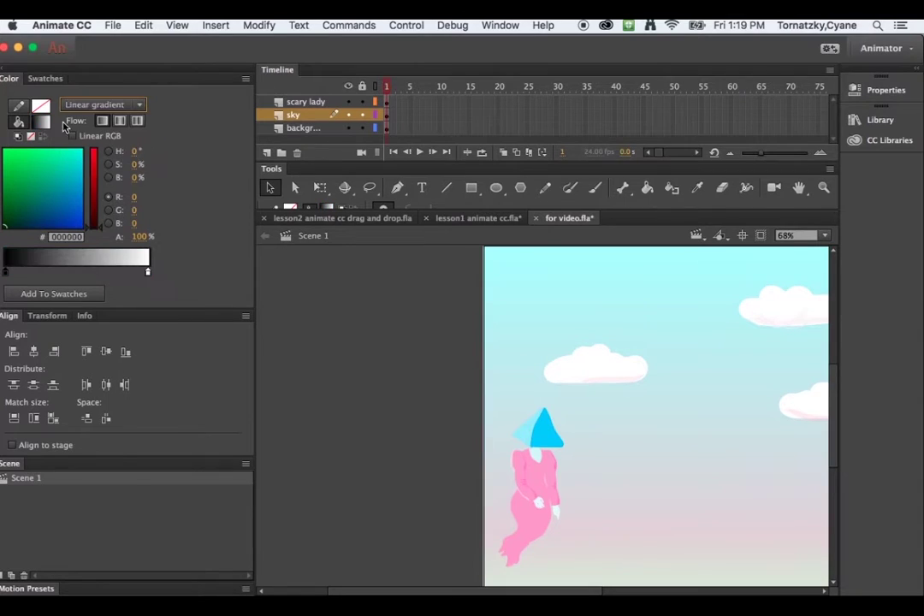
{"action": "left_click", "coordinate": [40, 124]}
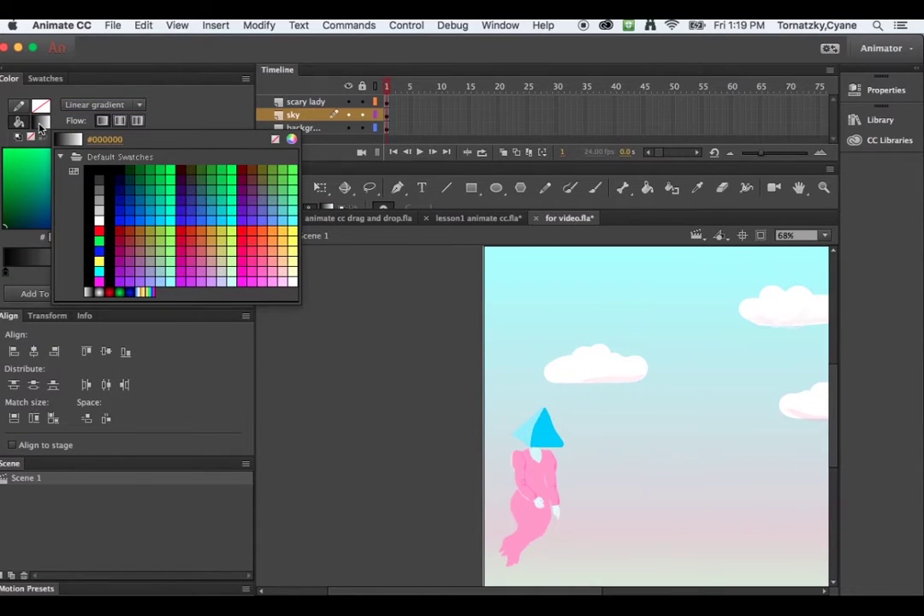
{"action": "left_click", "coordinate": [131, 164]}
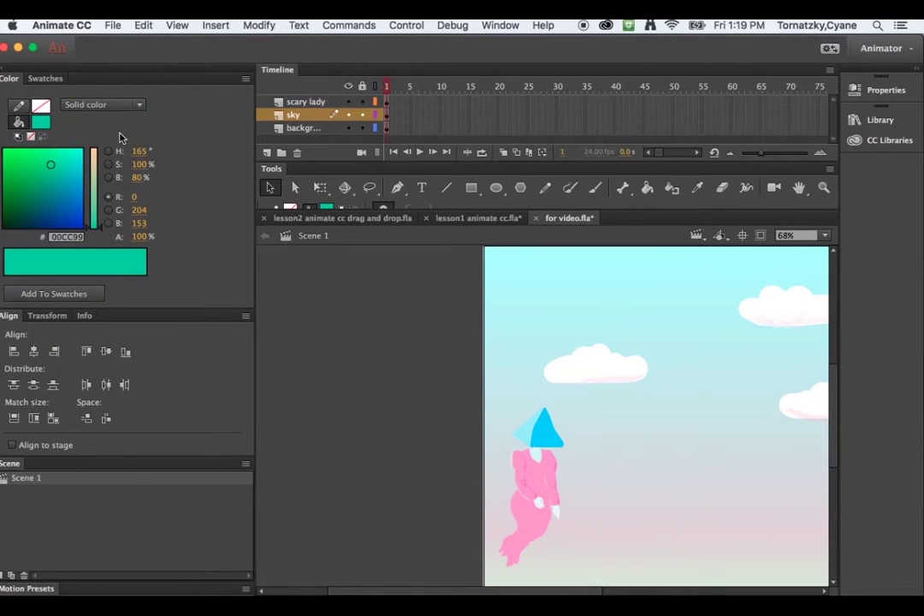
{"action": "left_click", "coordinate": [112, 108]}
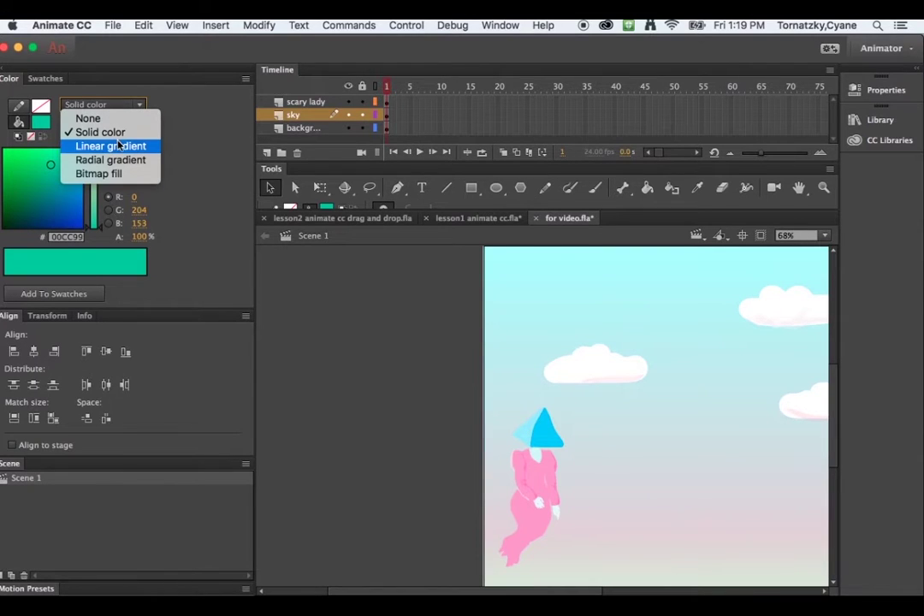
{"action": "left_click", "coordinate": [118, 146]}
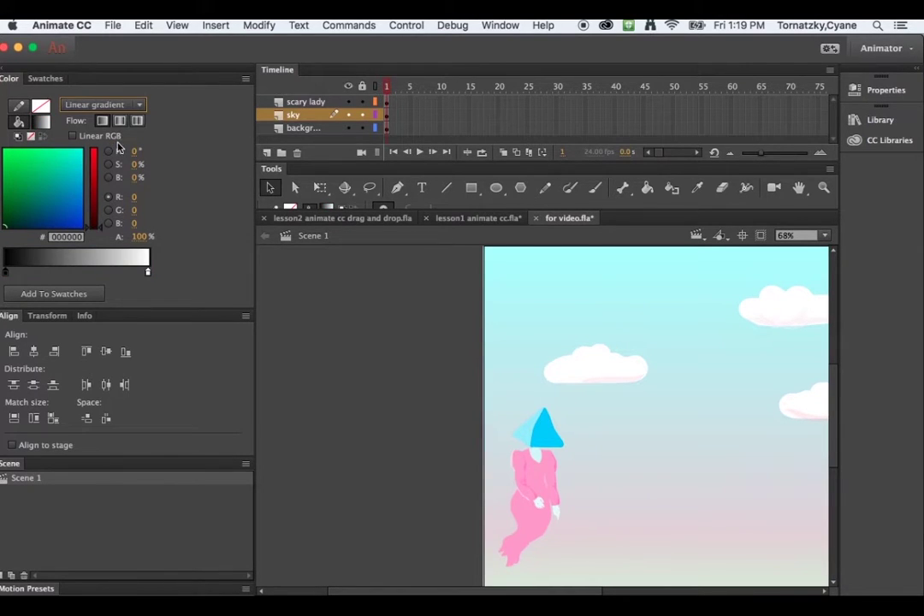
Make the left gradient stop teal #339999 and the right stop pale yellow #FFFF99
{"action": "left_click_drag", "start_coordinate": [5, 271], "coordinate": [22, 276]}
{"action": "double_click", "coordinate": [21, 273]}
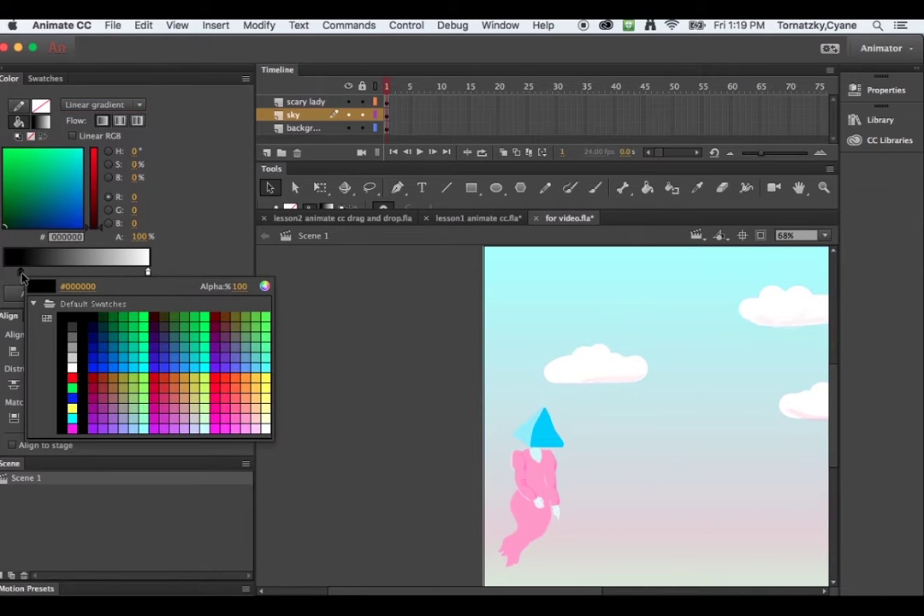
{"action": "left_click", "coordinate": [189, 346]}
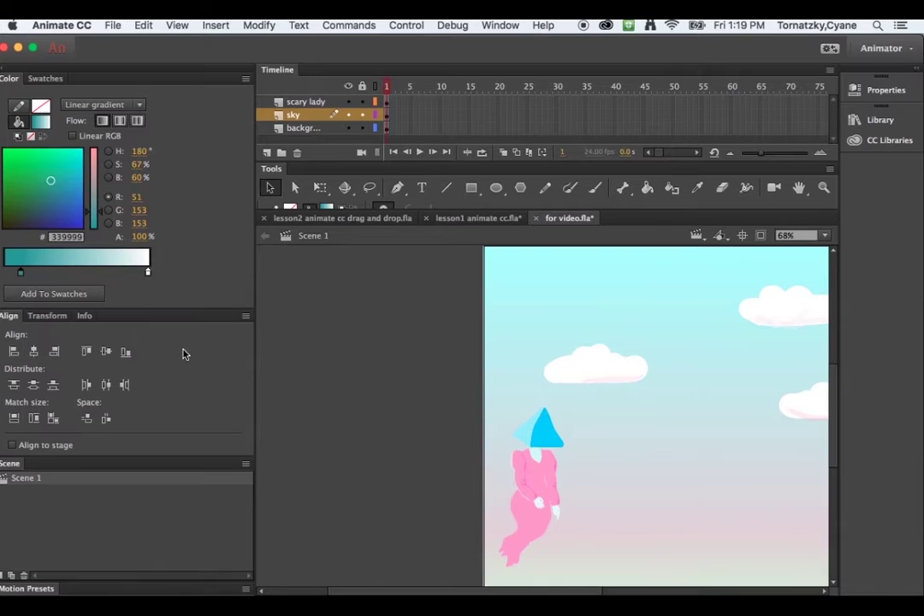
{"action": "left_click", "coordinate": [147, 273]}
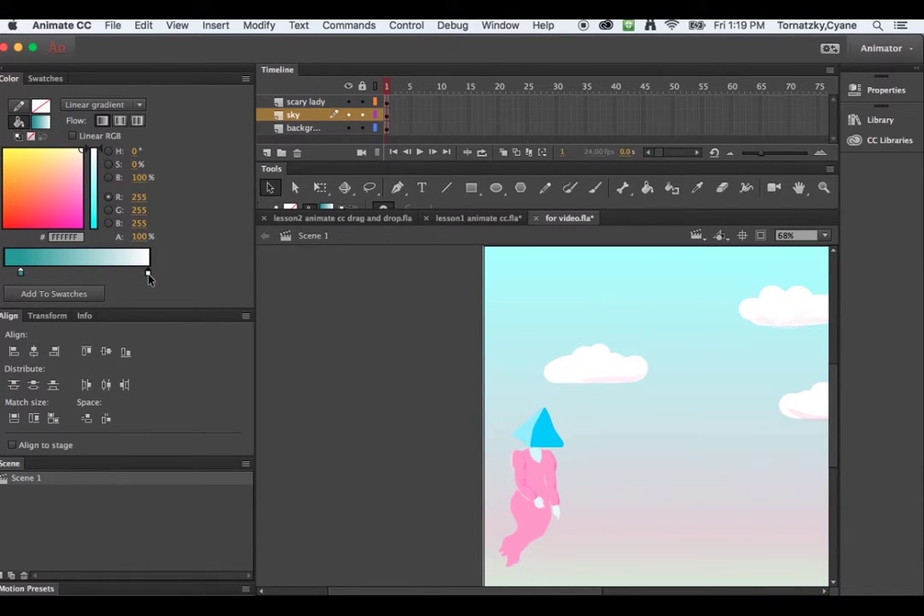
{"action": "double_click", "coordinate": [148, 275]}
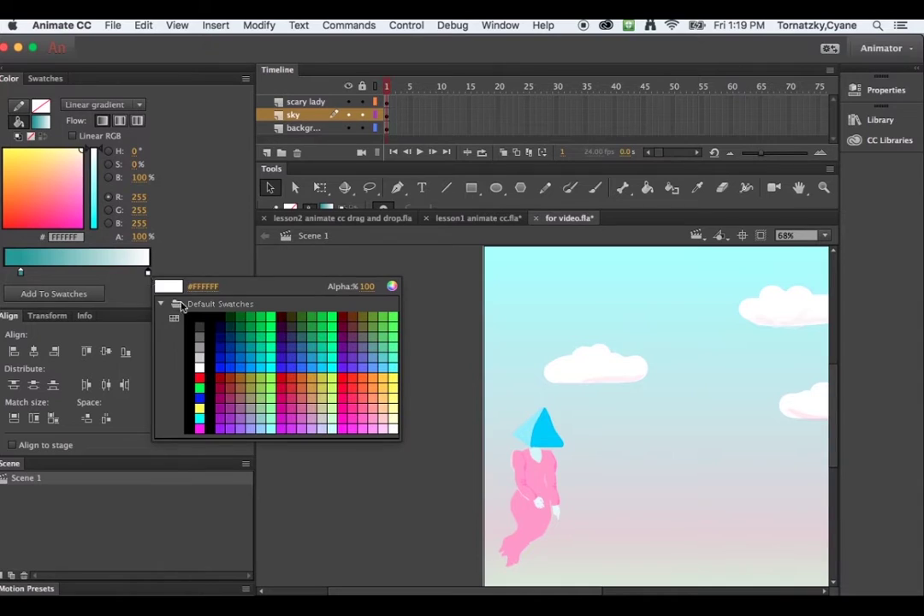
{"action": "left_click", "coordinate": [394, 400]}
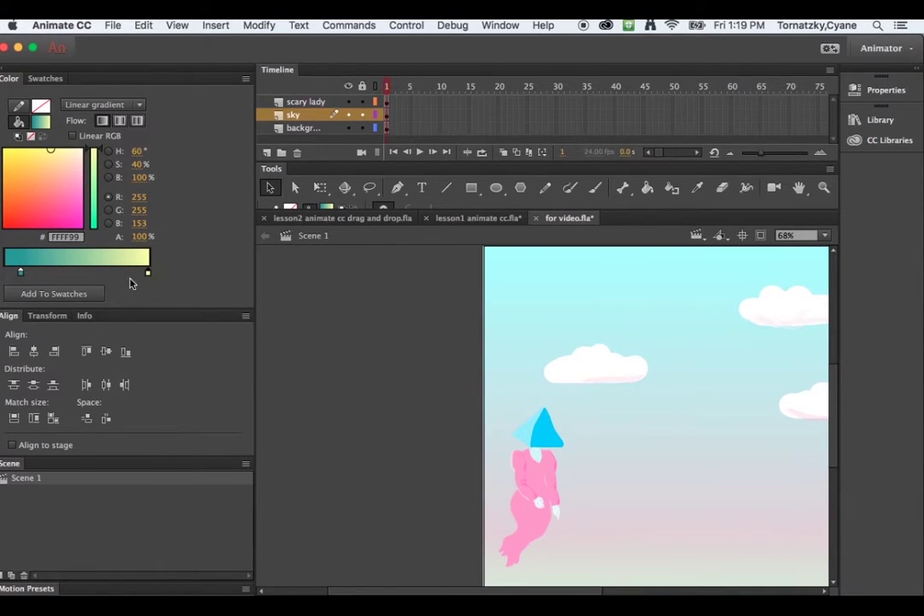
Add gradient stops, remove the extra one, and widen the pale-yellow stop's blend
{"action": "left_click", "coordinate": [57, 273]}
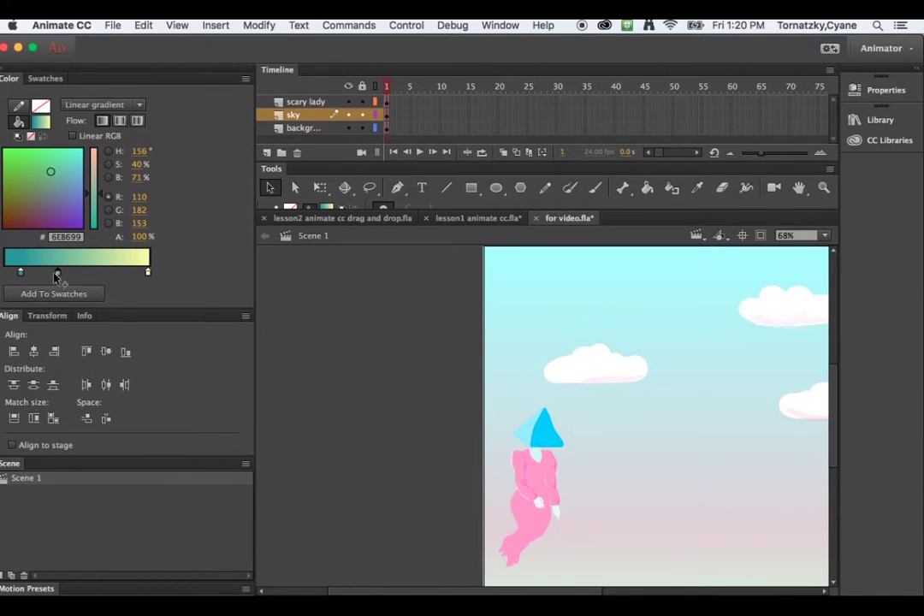
{"action": "left_click", "coordinate": [100, 273]}
{"action": "left_click", "coordinate": [119, 273]}
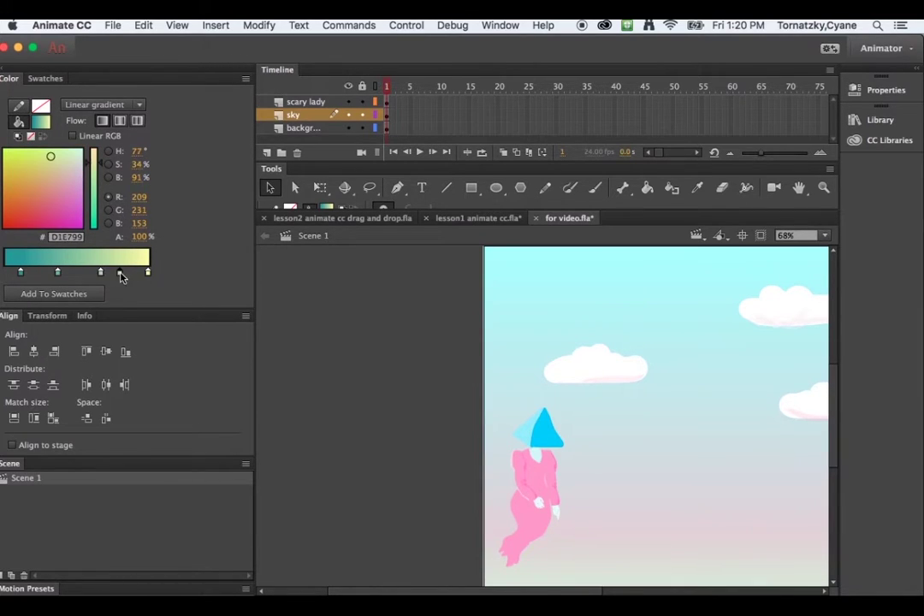
{"action": "left_click_drag", "start_coordinate": [124, 282], "coordinate": [39, 275]}
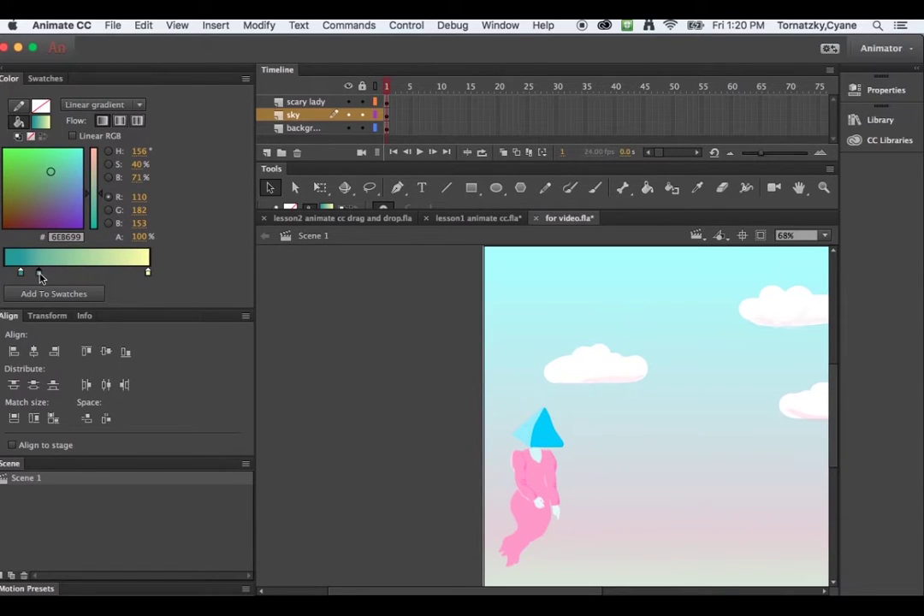
{"action": "left_click", "coordinate": [40, 273]}
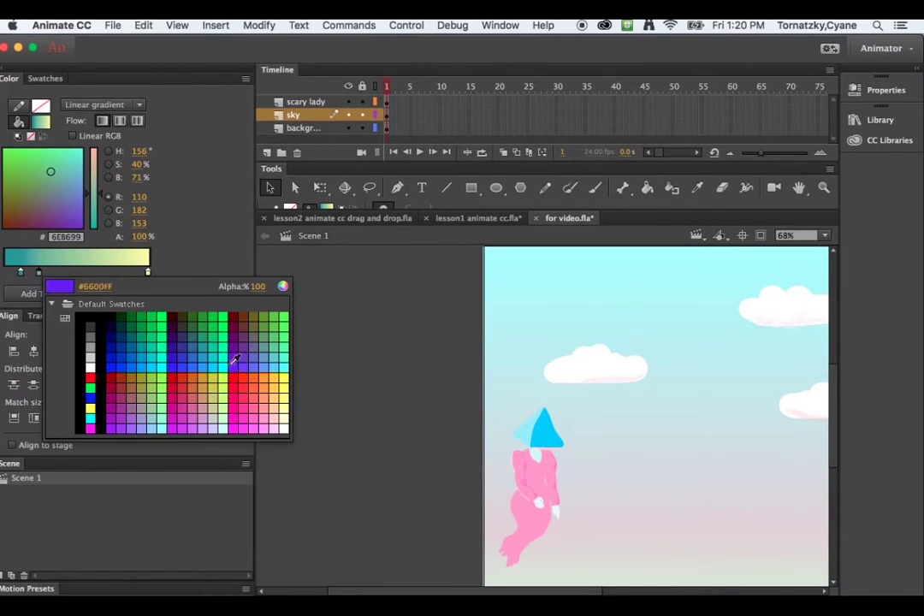
{"action": "left_click", "coordinate": [285, 414]}
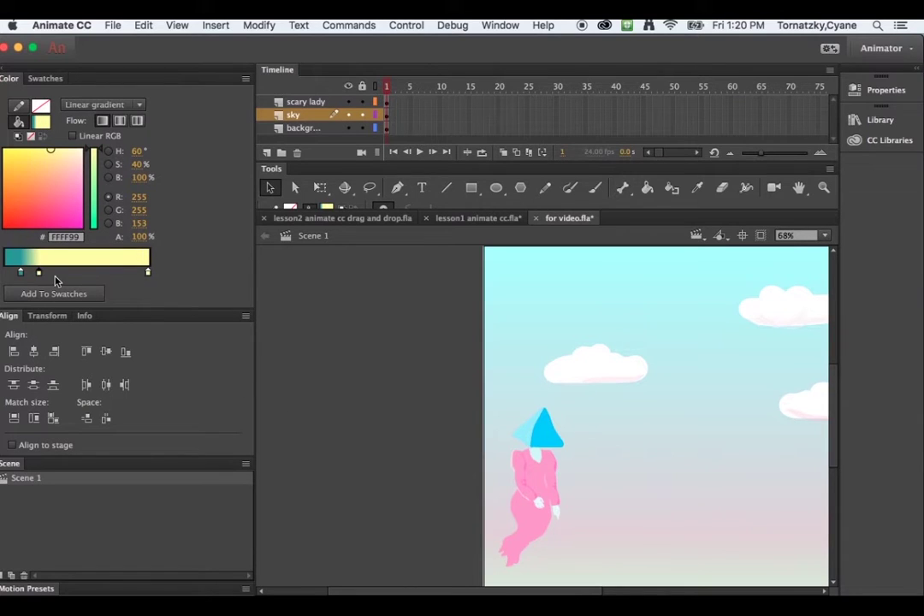
{"action": "left_click_drag", "start_coordinate": [40, 273], "coordinate": [52, 273]}
Try new stop colours in the Color Picker, cancel to keep pale yellow, and make the gradient the active fill
{"action": "double_click", "coordinate": [51, 273]}
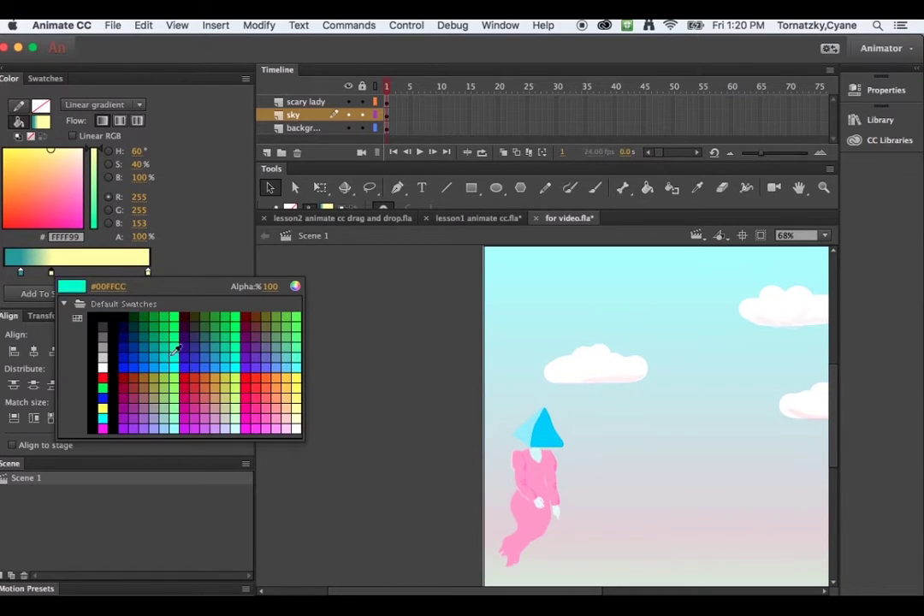
{"action": "left_click", "coordinate": [296, 288]}
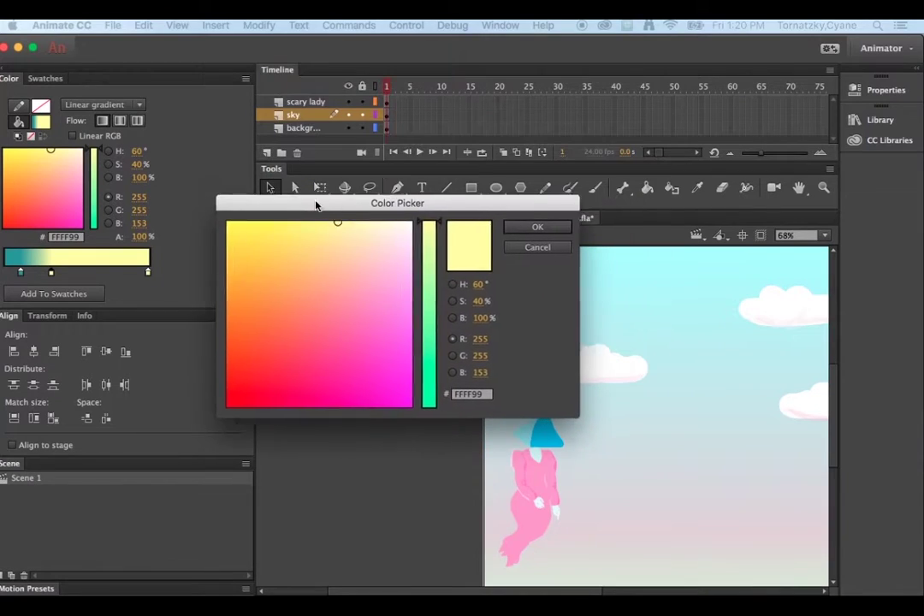
{"action": "left_click_drag", "start_coordinate": [315, 202], "coordinate": [306, 201]}
{"action": "left_click_drag", "start_coordinate": [419, 224], "coordinate": [412, 319]}
{"action": "left_click_drag", "start_coordinate": [376, 265], "coordinate": [287, 279]}
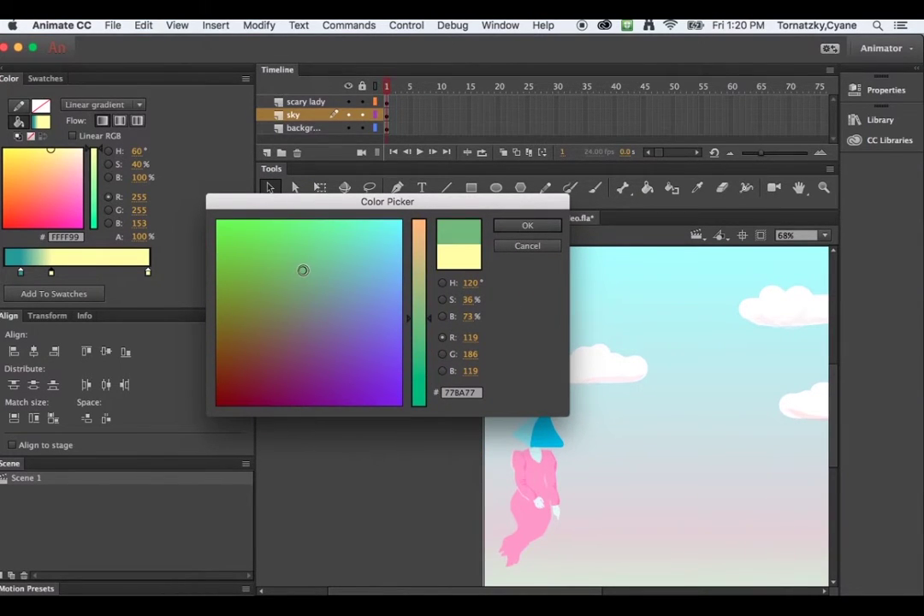
{"action": "left_click", "coordinate": [527, 246]}
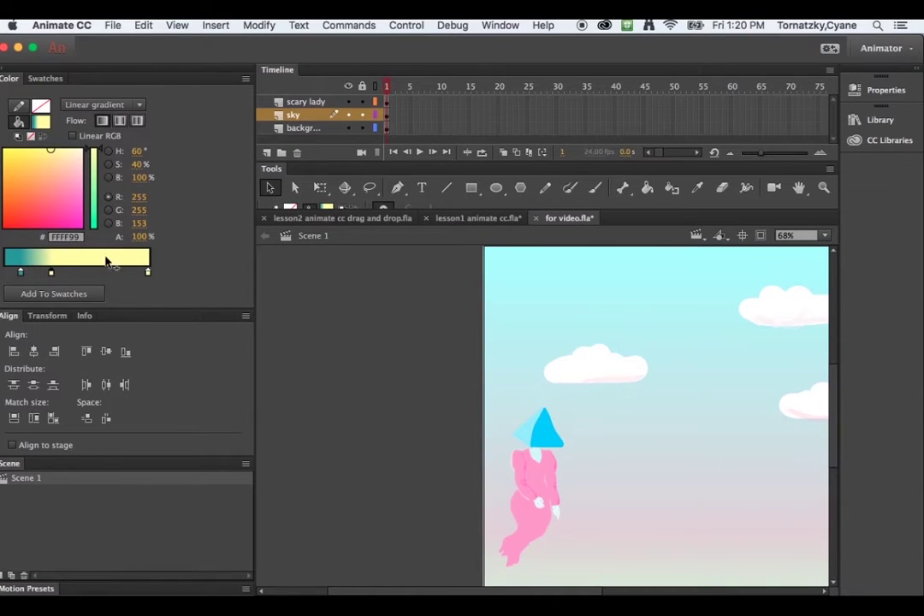
{"action": "double_click", "coordinate": [51, 273]}
{"action": "left_click", "coordinate": [29, 125]}
Draw a teal-to-yellow gradient rectangle on the pasteboard left of the stage and select it
{"action": "left_click", "coordinate": [472, 190]}
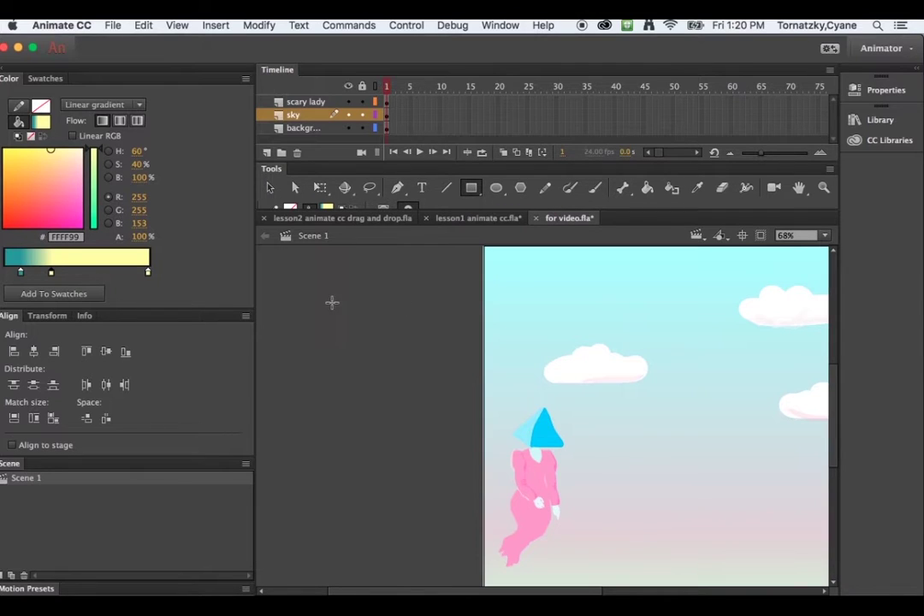
{"action": "left_click_drag", "start_coordinate": [316, 293], "coordinate": [443, 392]}
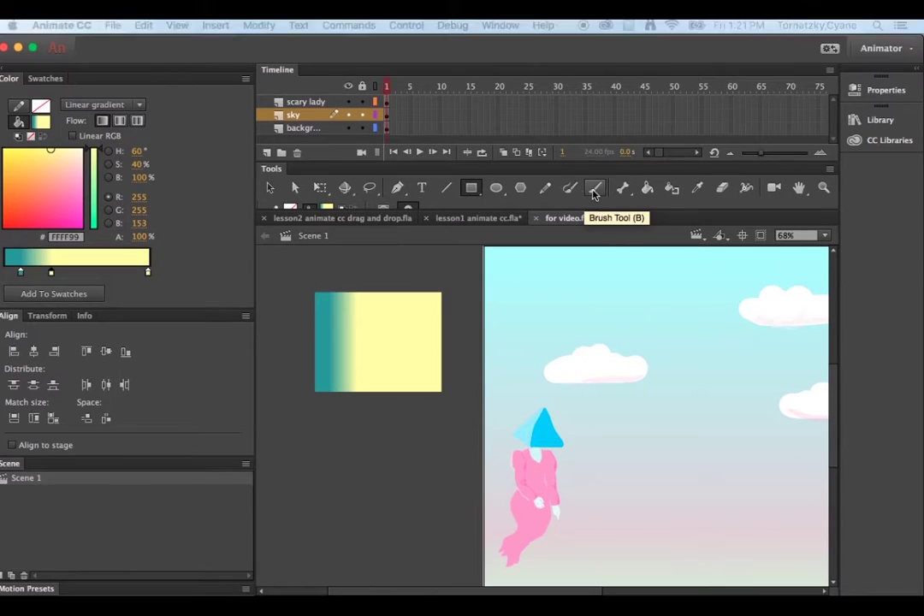
{"action": "left_click", "coordinate": [271, 190]}
{"action": "left_click", "coordinate": [389, 354]}
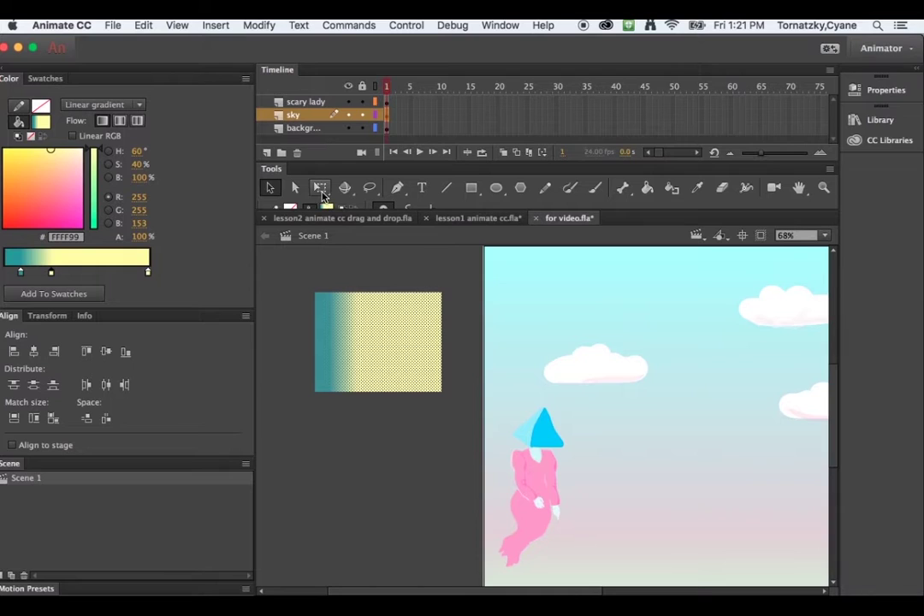
{"action": "left_click_drag", "start_coordinate": [356, 214], "coordinate": [346, 235]}
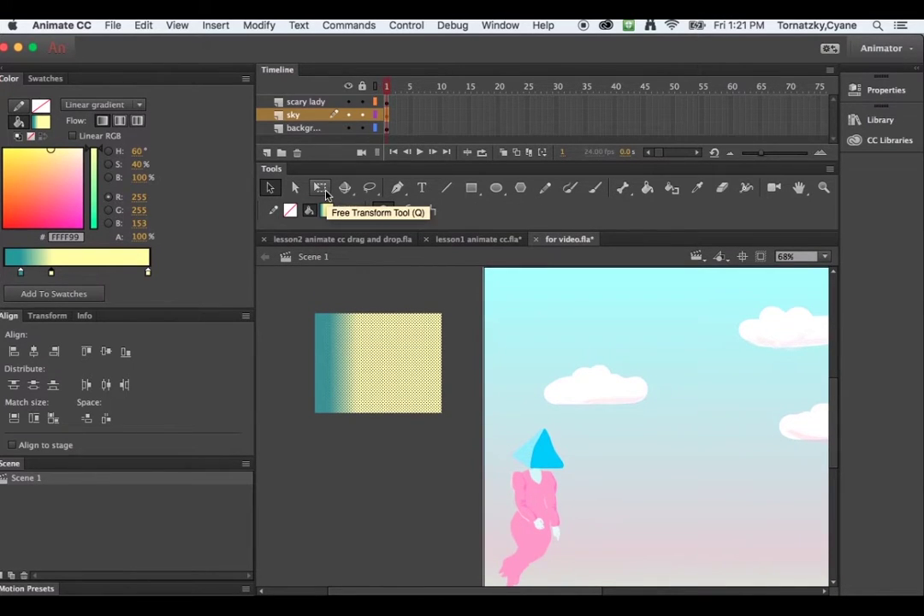
With the Gradient Transform tool, reposition the gradient centre and narrow the teal-to-yellow blend
{"action": "left_click", "coordinate": [325, 194]}
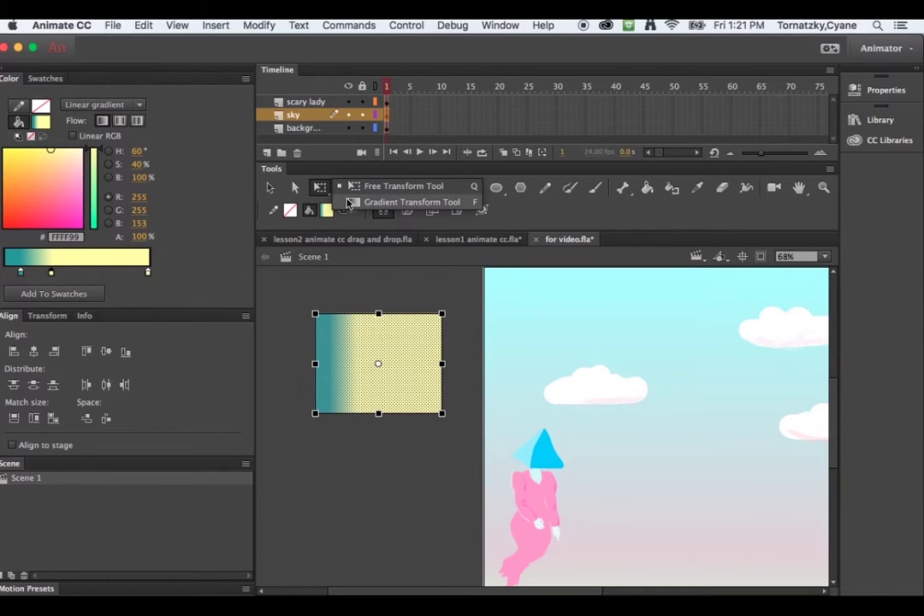
{"action": "left_click", "coordinate": [350, 202]}
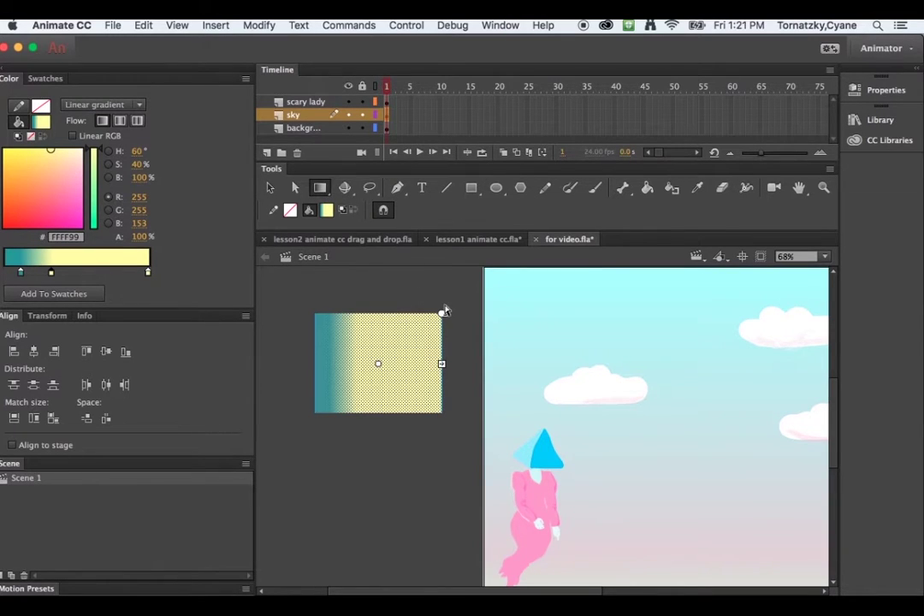
{"action": "left_click_drag", "start_coordinate": [379, 365], "coordinate": [402, 364]}
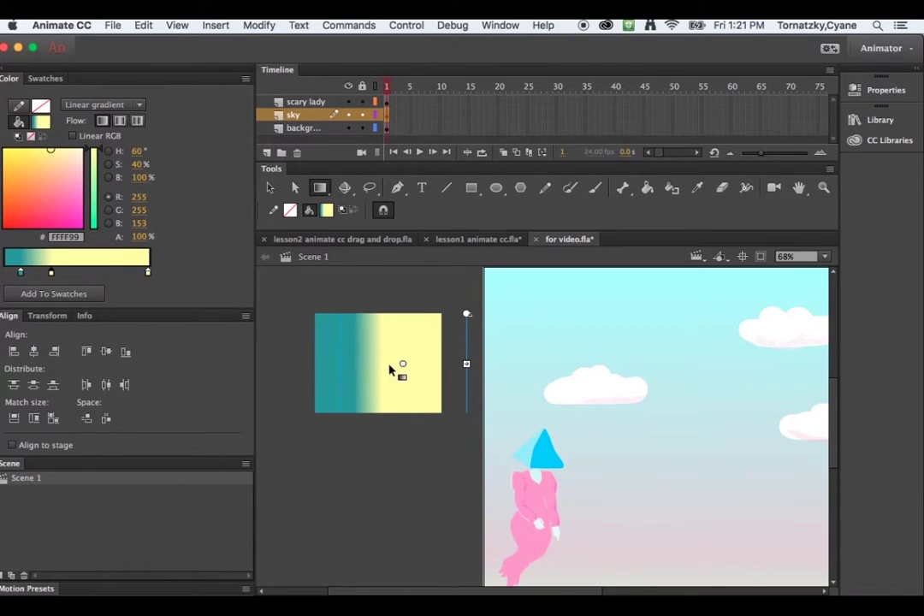
{"action": "left_click_drag", "start_coordinate": [401, 363], "coordinate": [402, 364]}
{"action": "left_click_drag", "start_coordinate": [405, 365], "coordinate": [385, 364]}
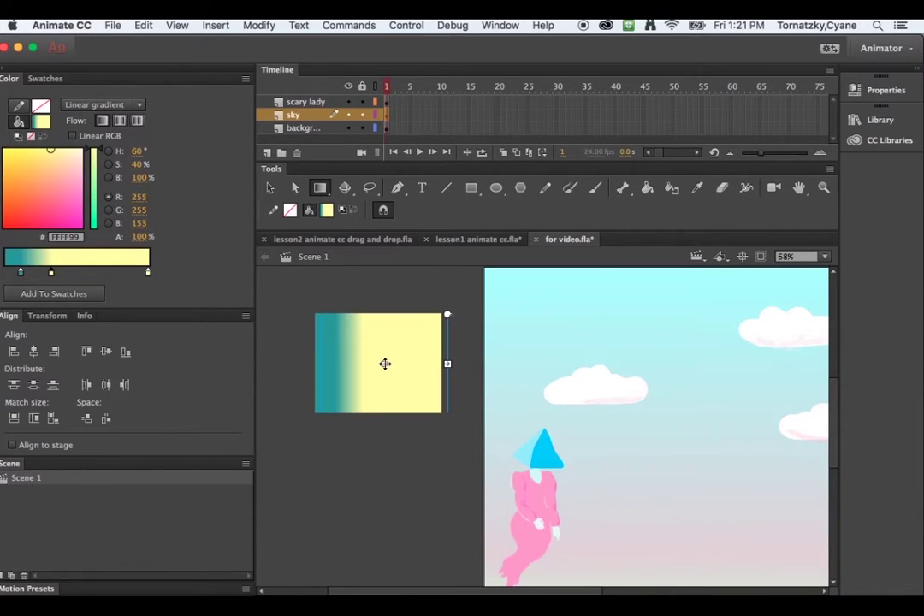
{"action": "left_click_drag", "start_coordinate": [446, 364], "coordinate": [475, 363]}
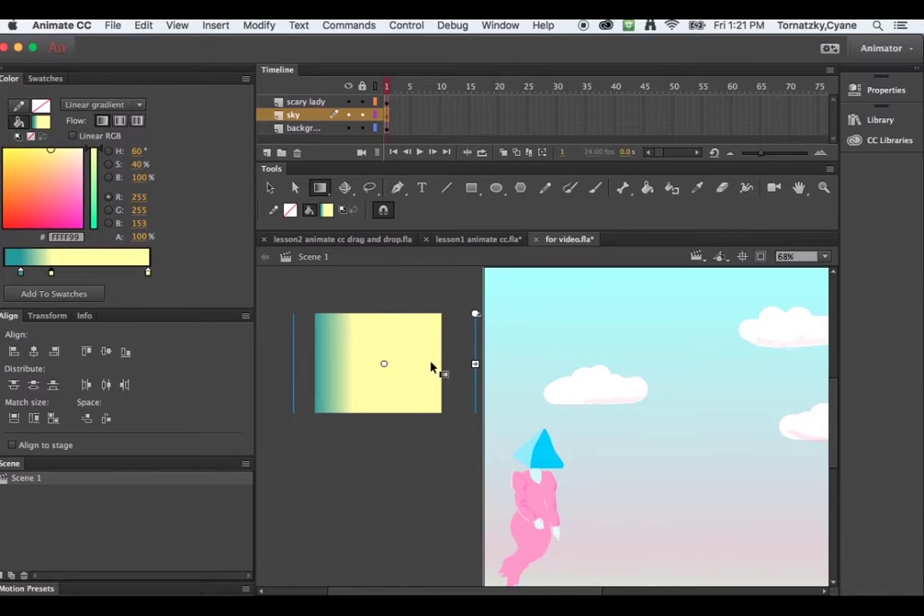
{"action": "left_click_drag", "start_coordinate": [383, 362], "coordinate": [390, 362]}
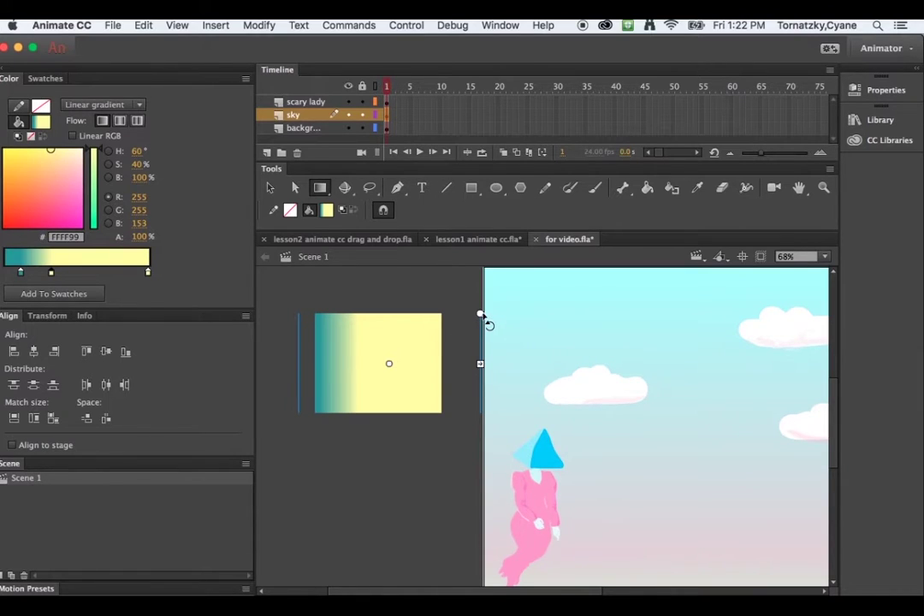
Rotate the gradient to run vertically and raise the green band along the bottom
{"action": "left_click_drag", "start_coordinate": [482, 315], "coordinate": [334, 274]}
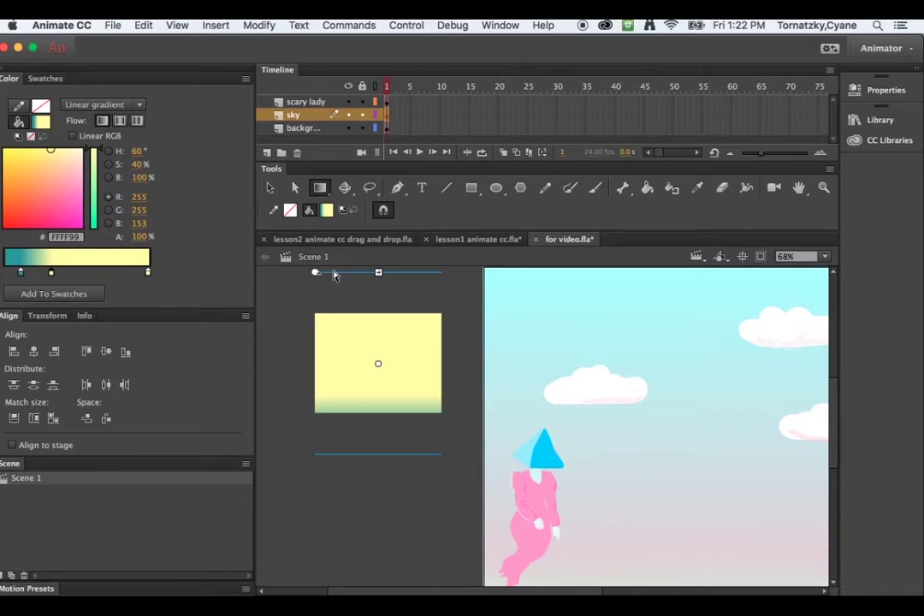
{"action": "left_click", "coordinate": [280, 292]}
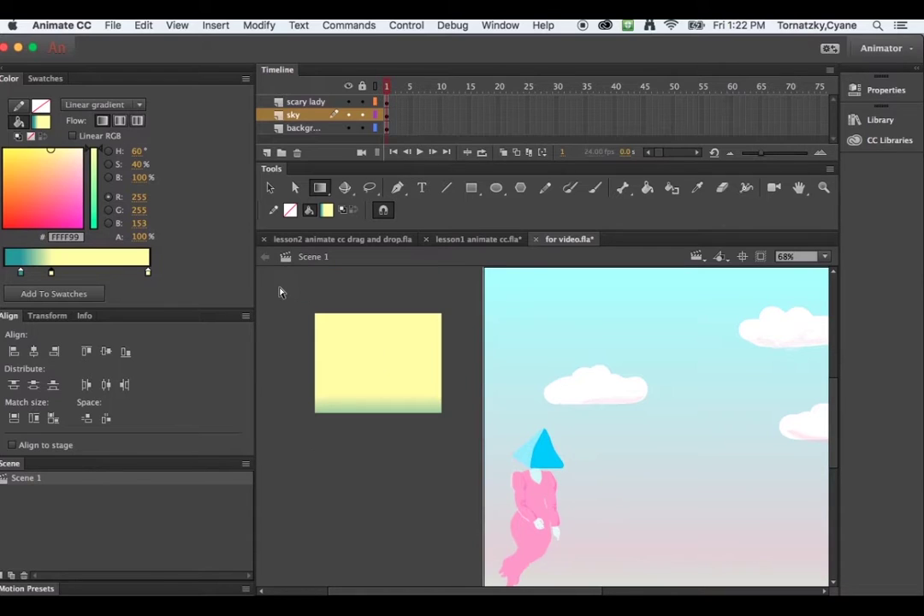
{"action": "left_click", "coordinate": [359, 351]}
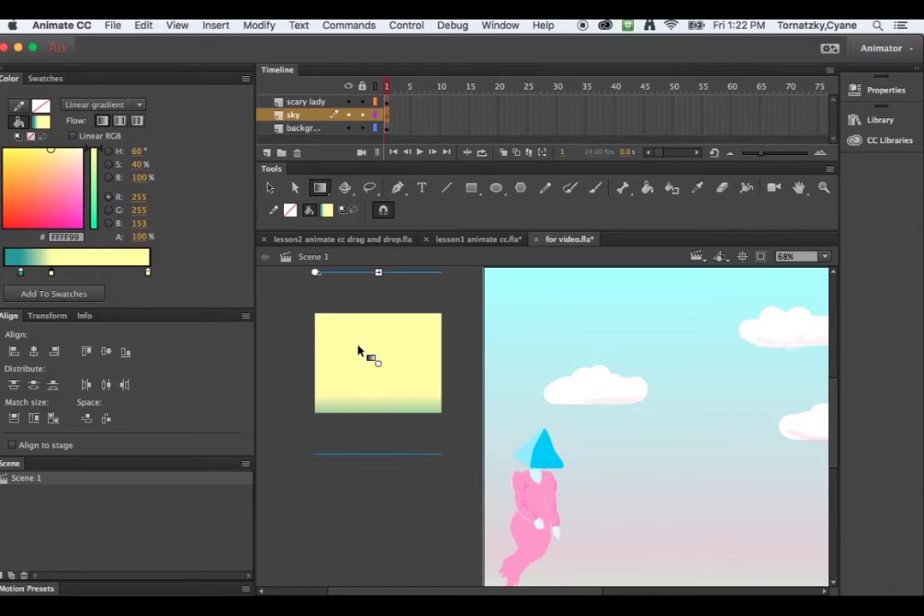
{"action": "left_click_drag", "start_coordinate": [378, 362], "coordinate": [378, 356]}
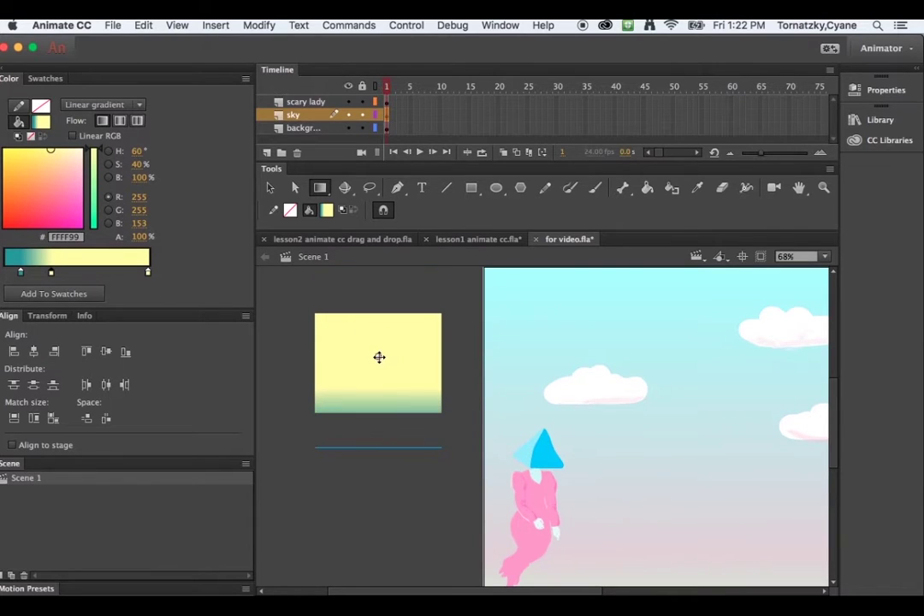
{"action": "left_click", "coordinate": [303, 355]}
Restore the Free Transform tool and switch to the white Brush tool
{"action": "left_click", "coordinate": [345, 191]}
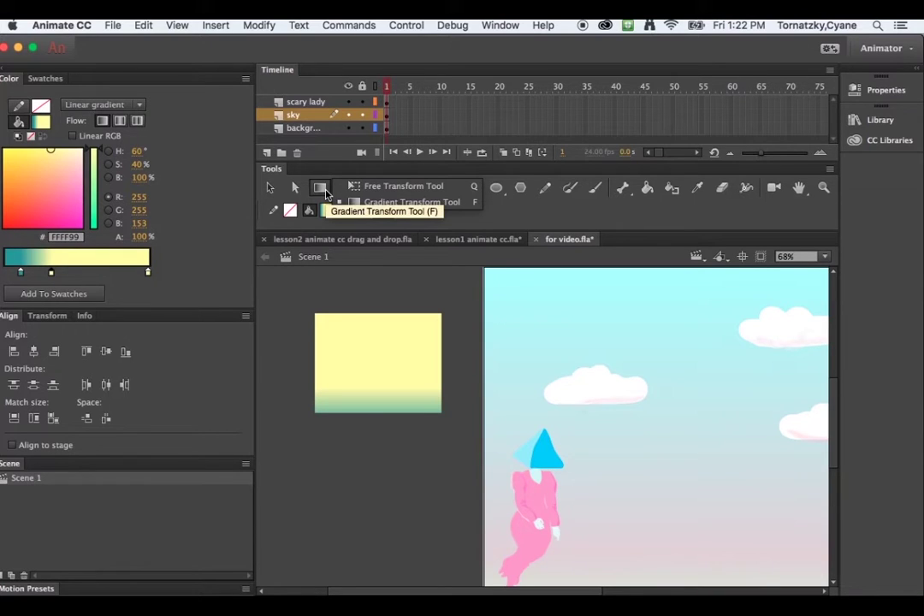
{"action": "left_click", "coordinate": [376, 202]}
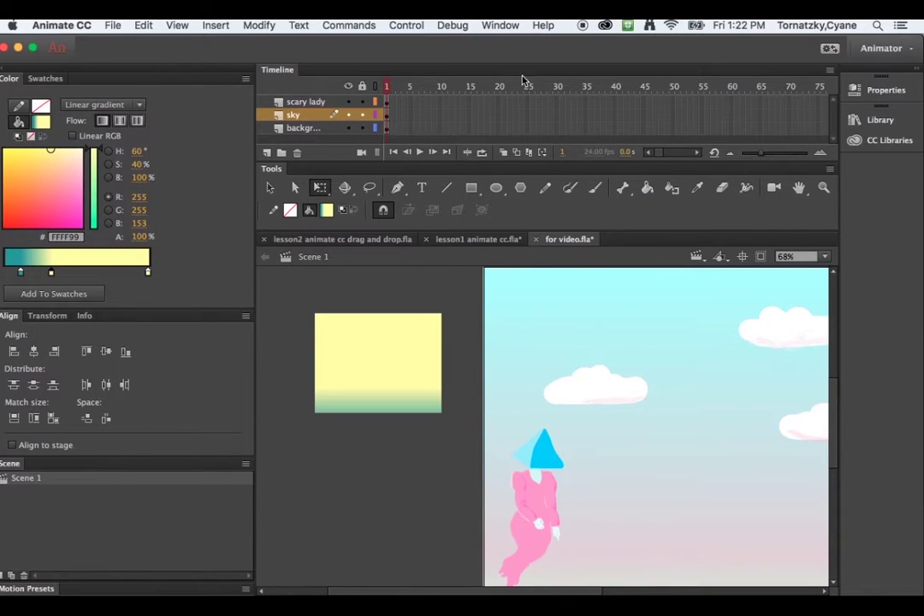
{"action": "left_click", "coordinate": [270, 187]}
{"action": "left_click", "coordinate": [595, 189]}
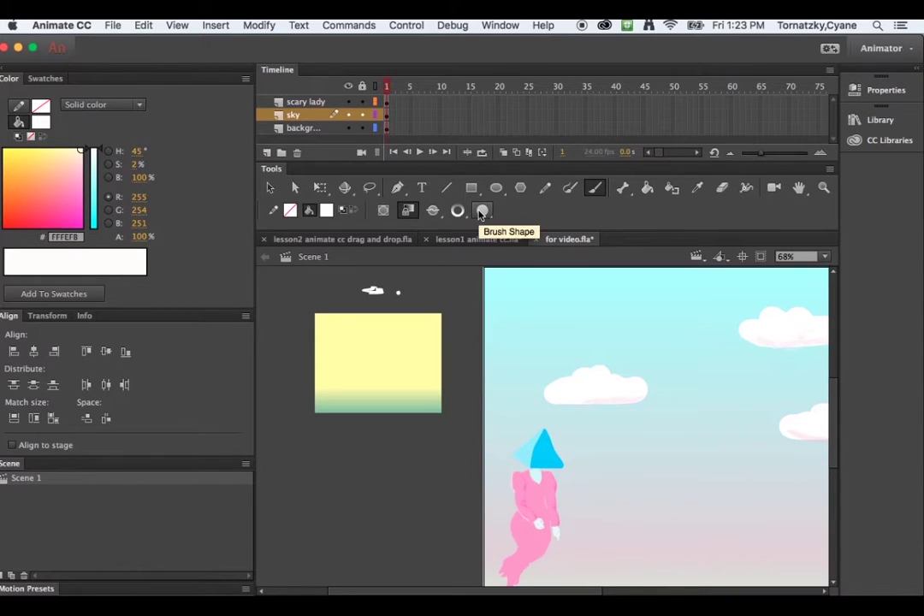
{"action": "left_click", "coordinate": [545, 187]}
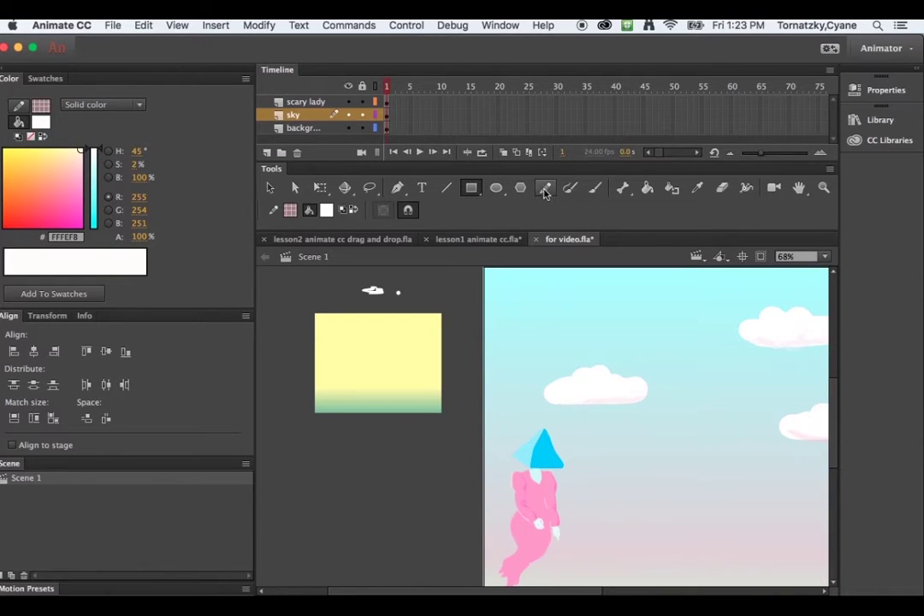
{"action": "left_click", "coordinate": [594, 189]}
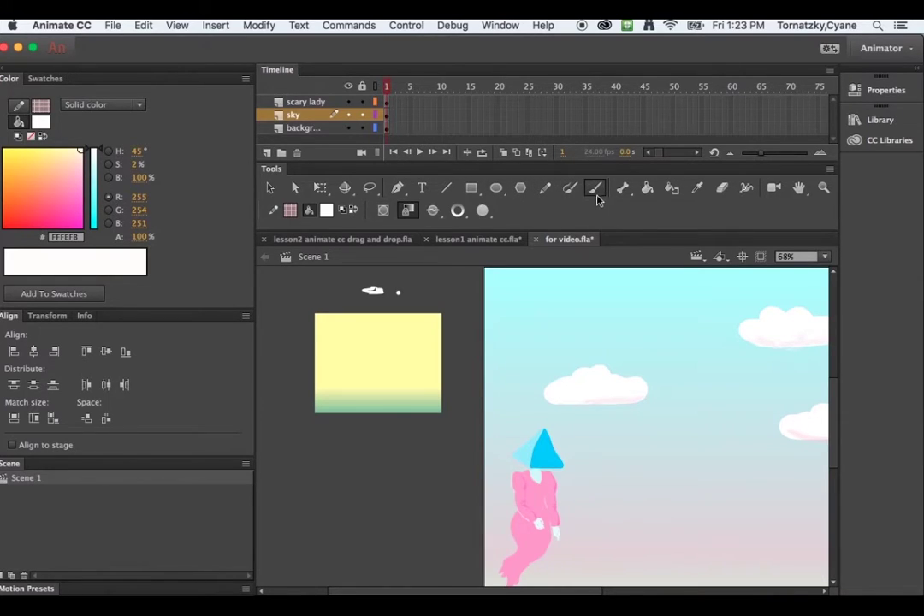
Choose a larger brush size in Paint Normal mode and paint white over the small cloud
{"action": "left_click", "coordinate": [483, 211]}
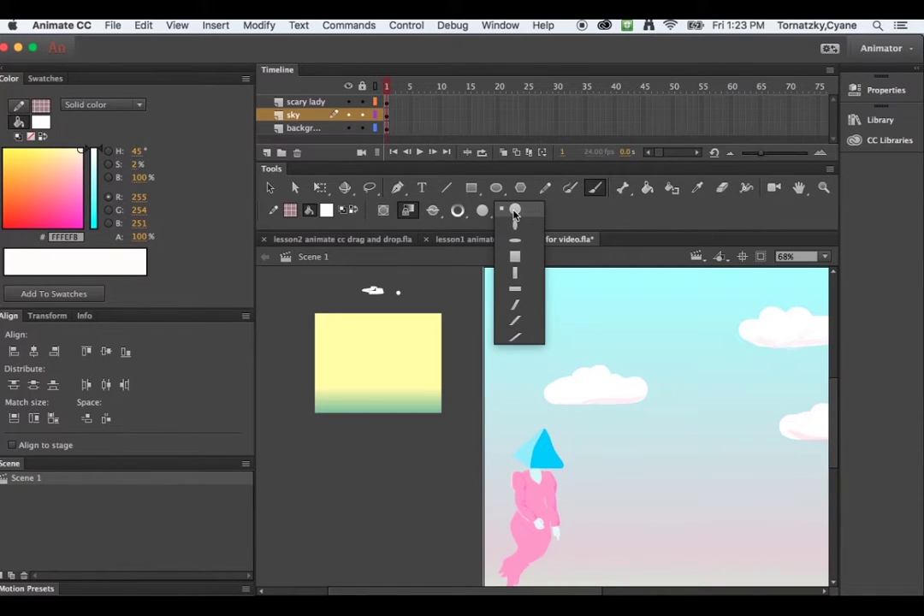
{"action": "left_click", "coordinate": [514, 214]}
{"action": "left_click", "coordinate": [483, 211]}
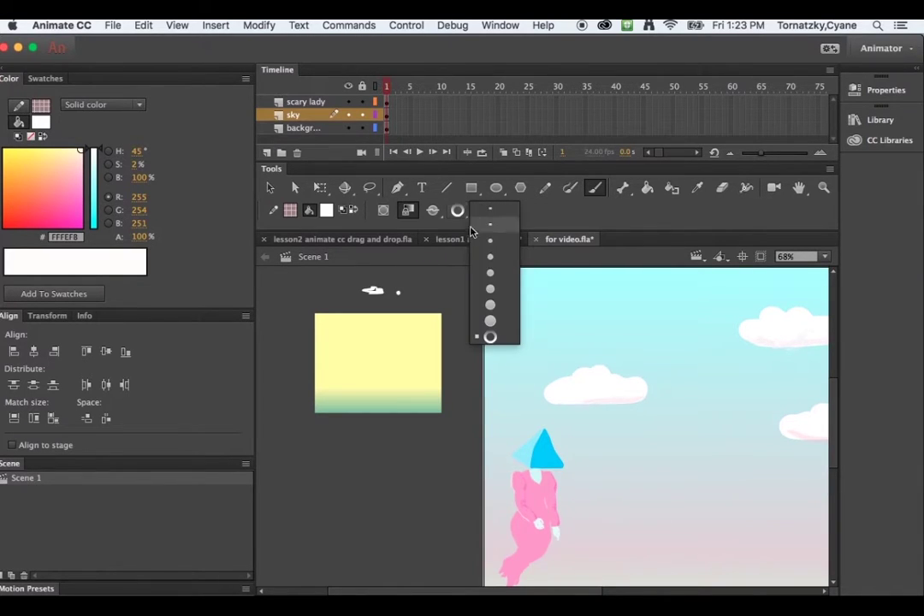
{"action": "left_click", "coordinate": [491, 322]}
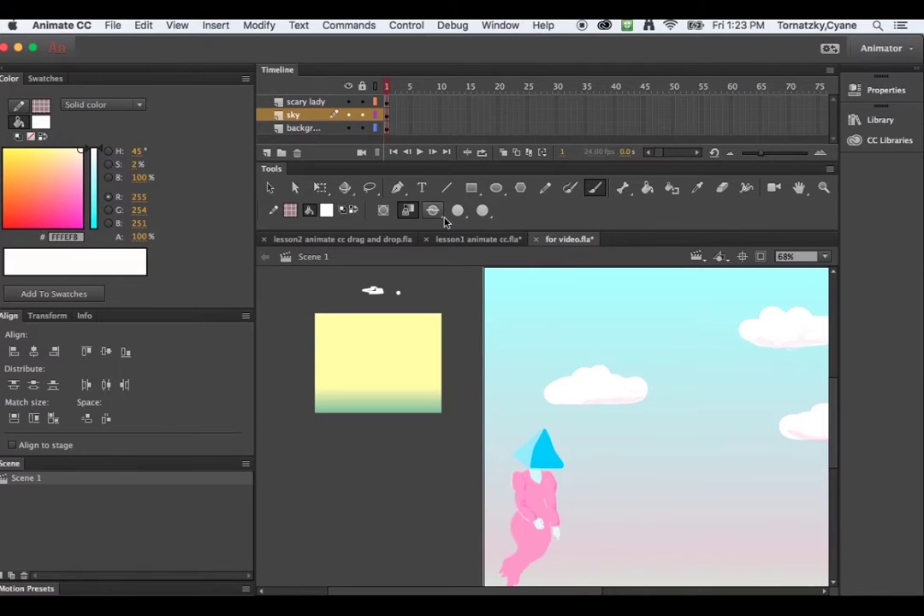
{"action": "left_click", "coordinate": [436, 214]}
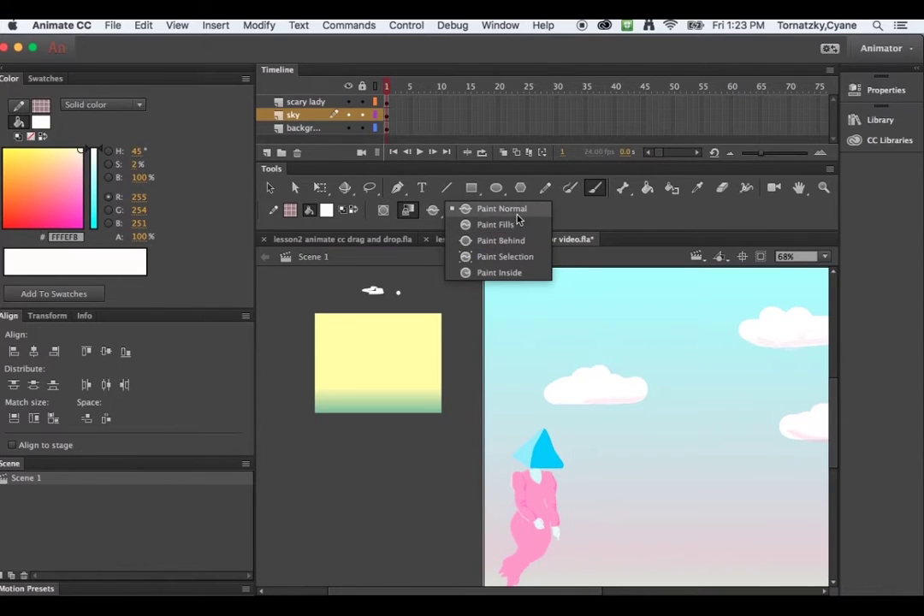
{"action": "left_click", "coordinate": [436, 214]}
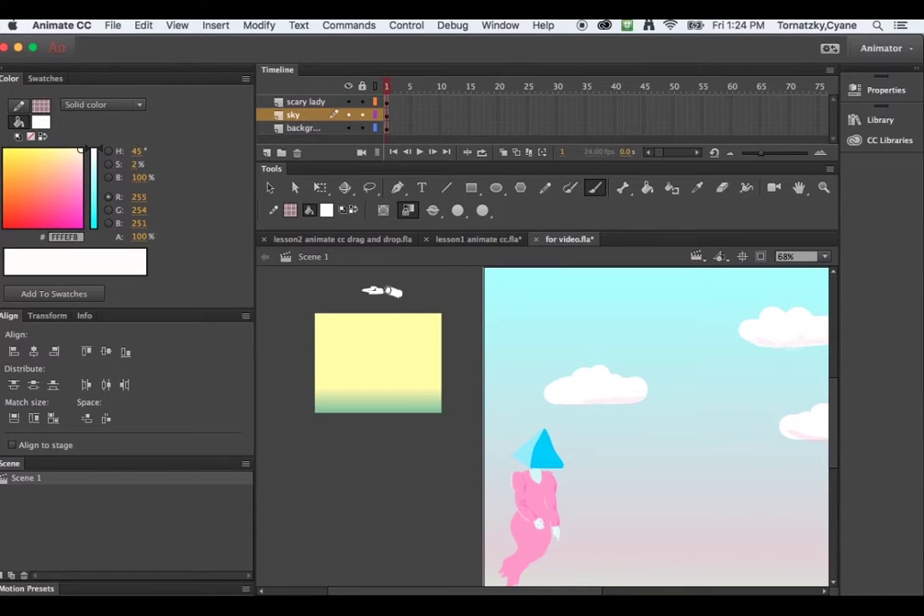
{"action": "mouse_move", "coordinate": [371, 288]}
{"action": "left_mouse_down"}
{"action": "mouse_move", "coordinate": [351, 293]}
{"action": "mouse_move", "coordinate": [395, 292]}
{"action": "mouse_move", "coordinate": [392, 284]}
{"action": "mouse_move", "coordinate": [403, 293]}
{"action": "mouse_move", "coordinate": [371, 293]}
{"action": "left_mouse_up"}
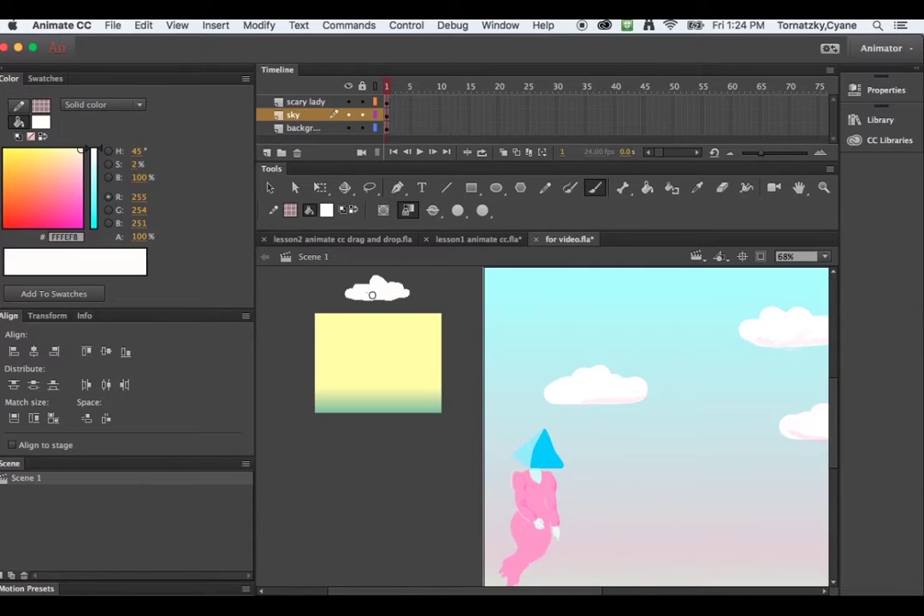
{"action": "left_click", "coordinate": [547, 190]}
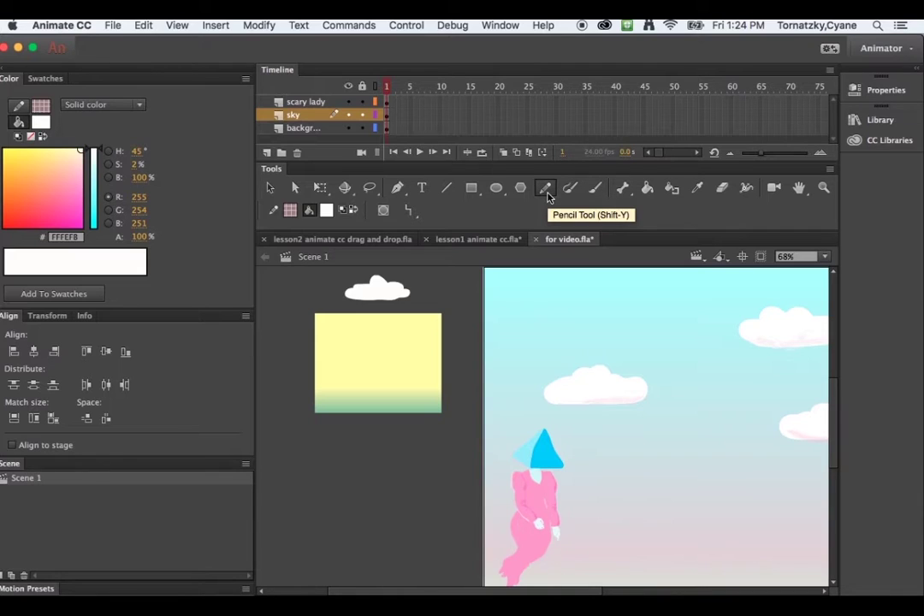
{"action": "left_click", "coordinate": [409, 211]}
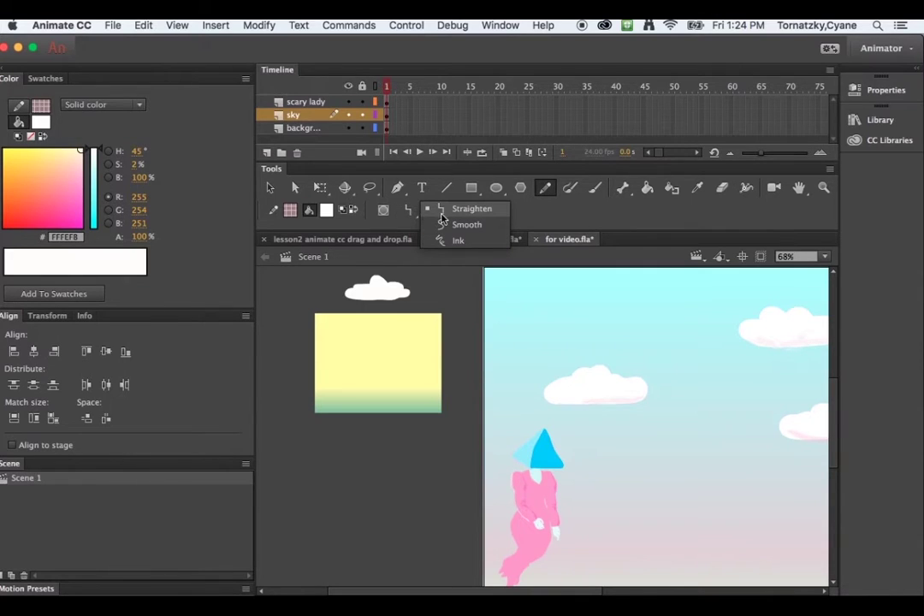
{"action": "left_click", "coordinate": [409, 212]}
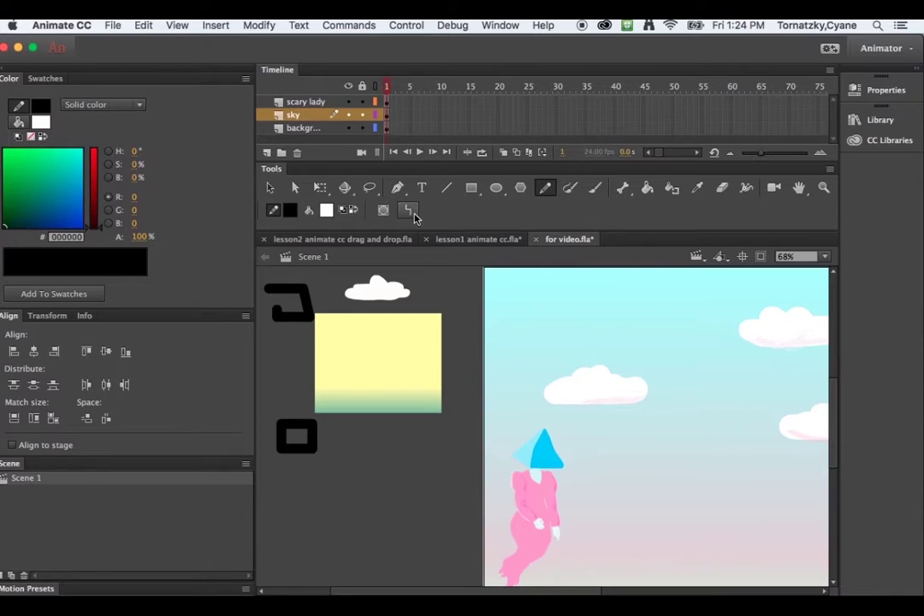
{"action": "left_click", "coordinate": [408, 210]}
{"action": "left_click", "coordinate": [414, 217]}
{"action": "mouse_move", "coordinate": [367, 438]}
{"action": "left_mouse_down"}
{"action": "mouse_move", "coordinate": [406, 455]}
{"action": "mouse_move", "coordinate": [370, 438]}
{"action": "left_mouse_up"}
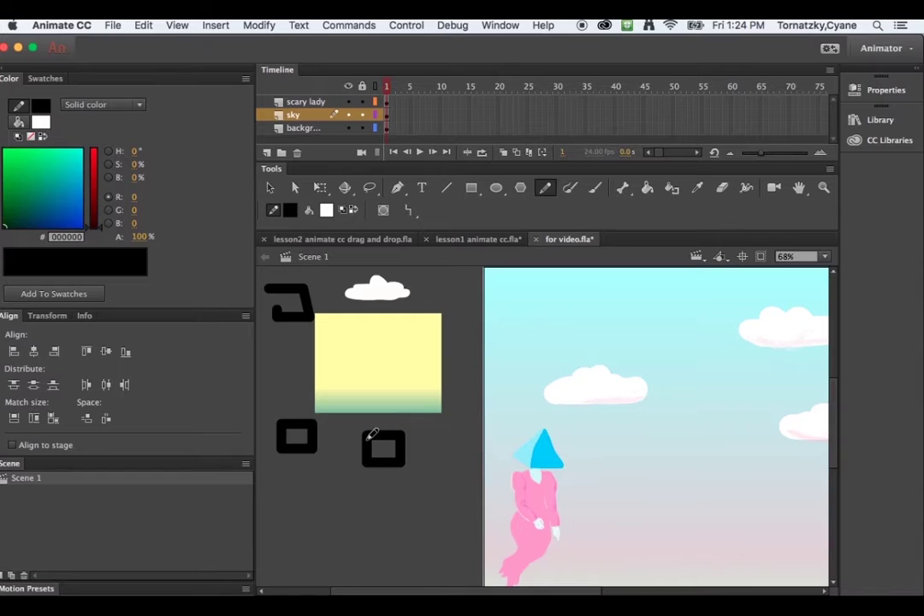
{"action": "left_click", "coordinate": [409, 210]}
{"action": "left_click", "coordinate": [466, 224]}
{"action": "mouse_move", "coordinate": [351, 491]}
{"action": "left_mouse_down"}
{"action": "mouse_move", "coordinate": [310, 497]}
{"action": "mouse_move", "coordinate": [352, 513]}
{"action": "mouse_move", "coordinate": [381, 544]}
{"action": "mouse_move", "coordinate": [301, 537]}
{"action": "left_mouse_up"}
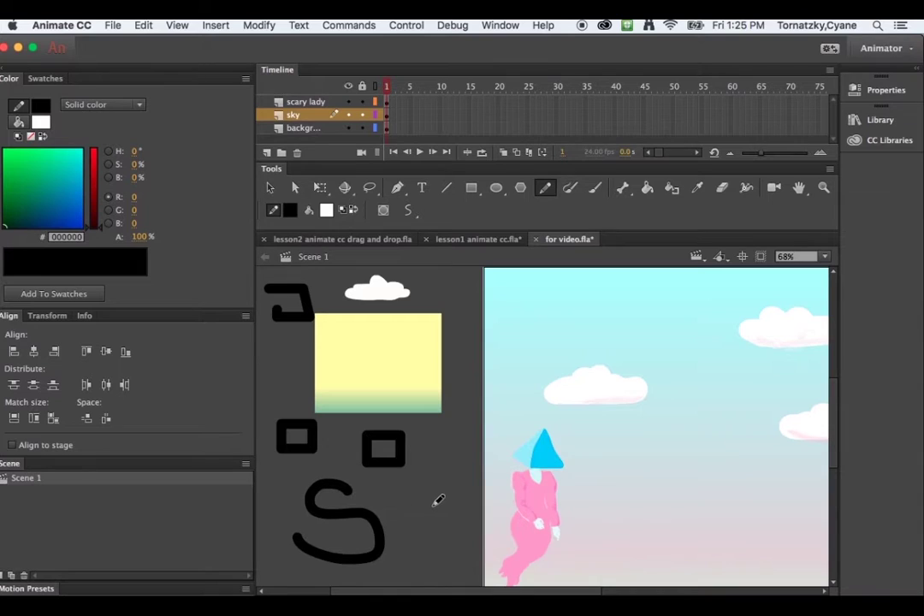
{"action": "left_click_drag", "start_coordinate": [433, 497], "coordinate": [413, 494]}
{"action": "left_click_drag", "start_coordinate": [462, 445], "coordinate": [455, 467]}
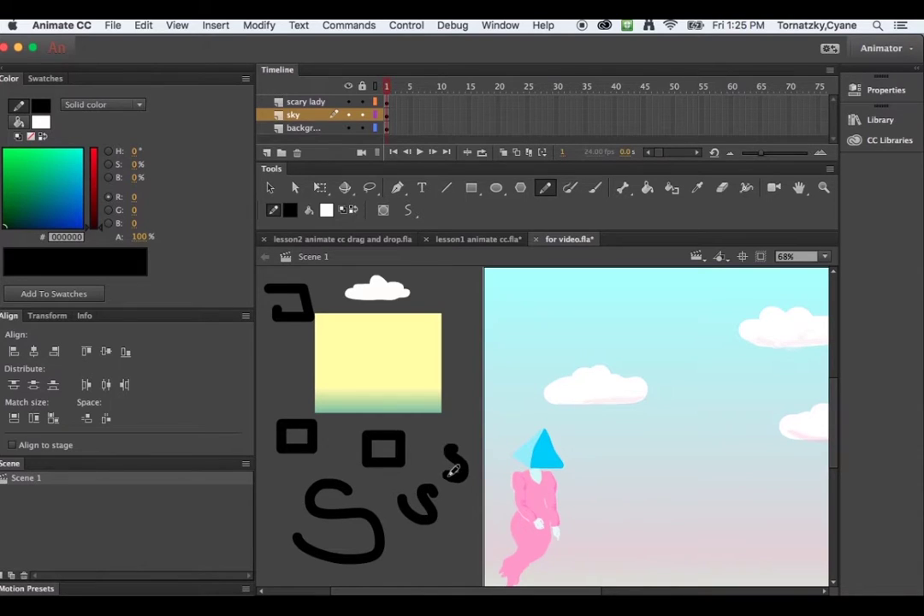
{"action": "left_click", "coordinate": [408, 211]}
{"action": "left_click", "coordinate": [436, 240]}
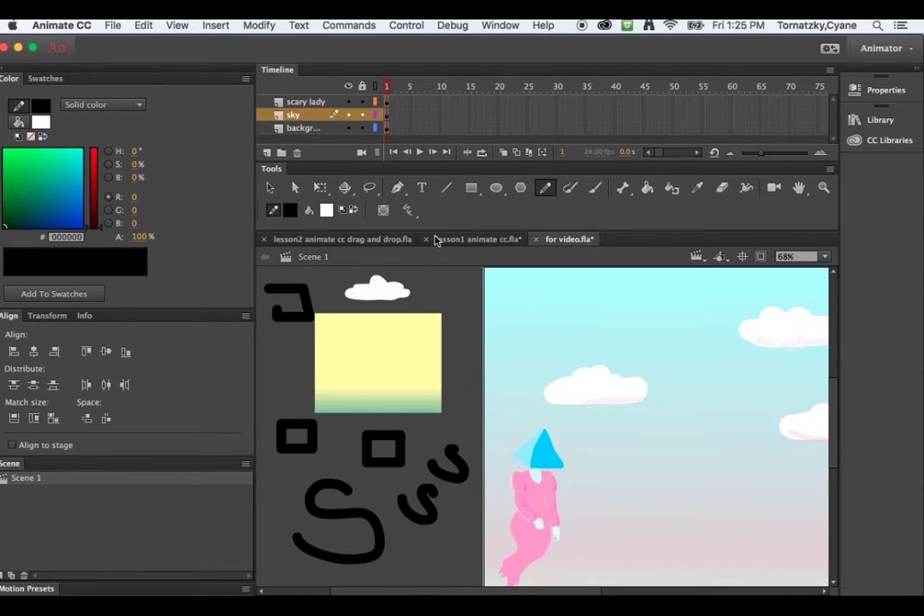
{"action": "mouse_move", "coordinate": [464, 380]}
{"action": "left_mouse_down"}
{"action": "mouse_move", "coordinate": [443, 387]}
{"action": "mouse_move", "coordinate": [441, 432]}
{"action": "mouse_move", "coordinate": [389, 410]}
{"action": "mouse_move", "coordinate": [371, 377]}
{"action": "mouse_move", "coordinate": [314, 432]}
{"action": "left_mouse_up"}
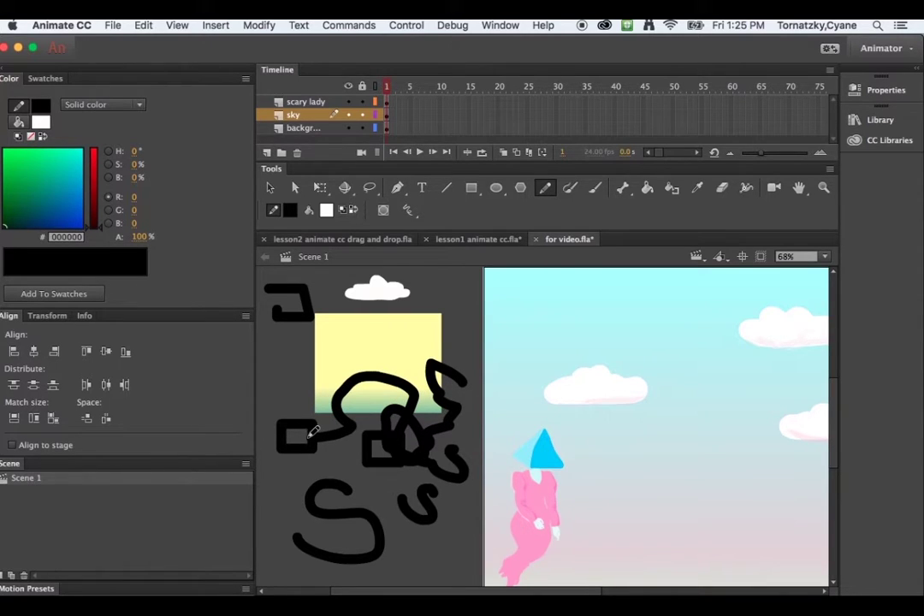
{"action": "key", "text": "super+z"}
{"action": "key", "text": "super+z"}
{"action": "key", "text": "super+z"}
{"action": "key", "text": "super+z"}
{"action": "key", "text": "super+z"}
{"action": "key", "text": "super+z"}
{"action": "key", "text": "super+z"}
{"action": "key", "text": "super+z"}
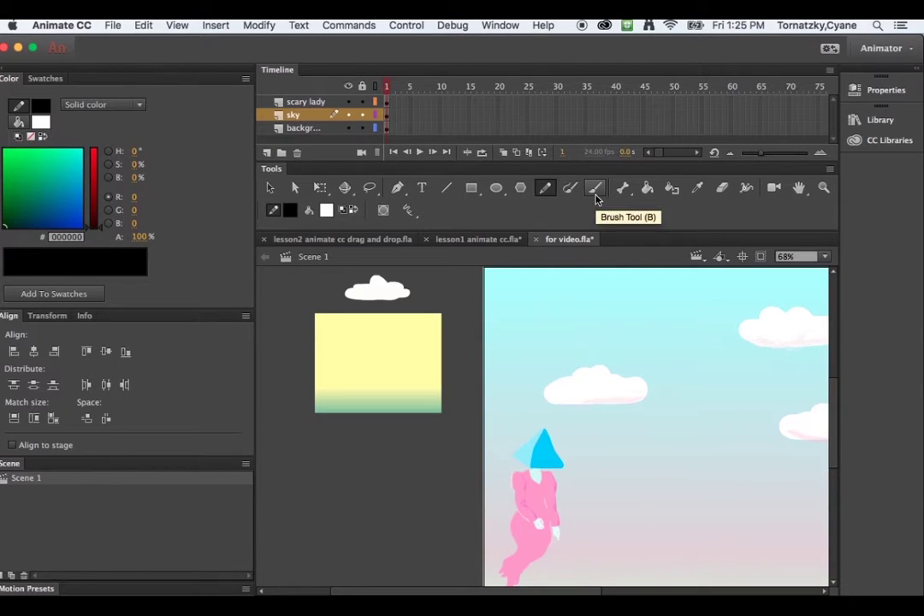
Draw a vertical line beside the rectangle with the Pen tool
{"action": "left_click", "coordinate": [398, 189]}
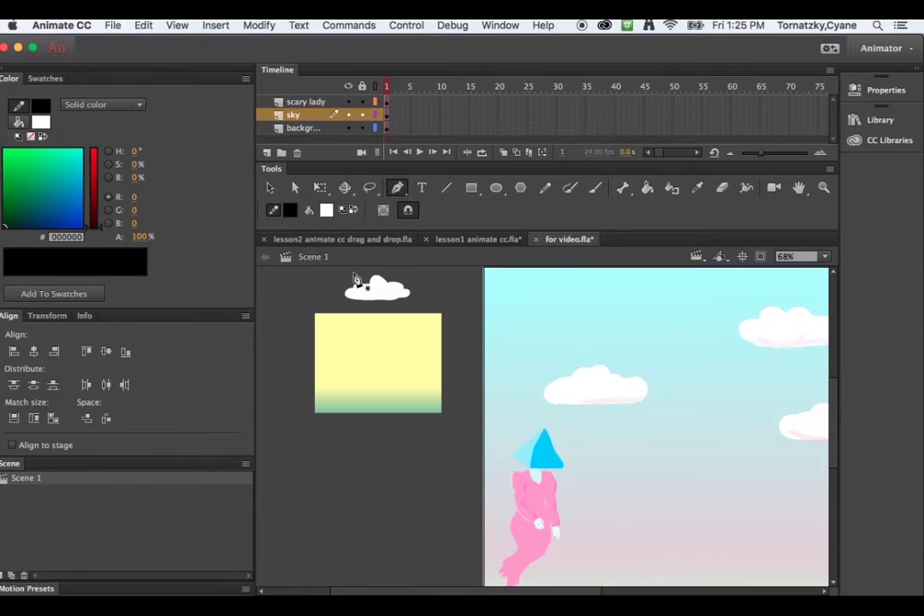
{"action": "left_click", "coordinate": [281, 333]}
{"action": "left_click", "coordinate": [276, 439]}
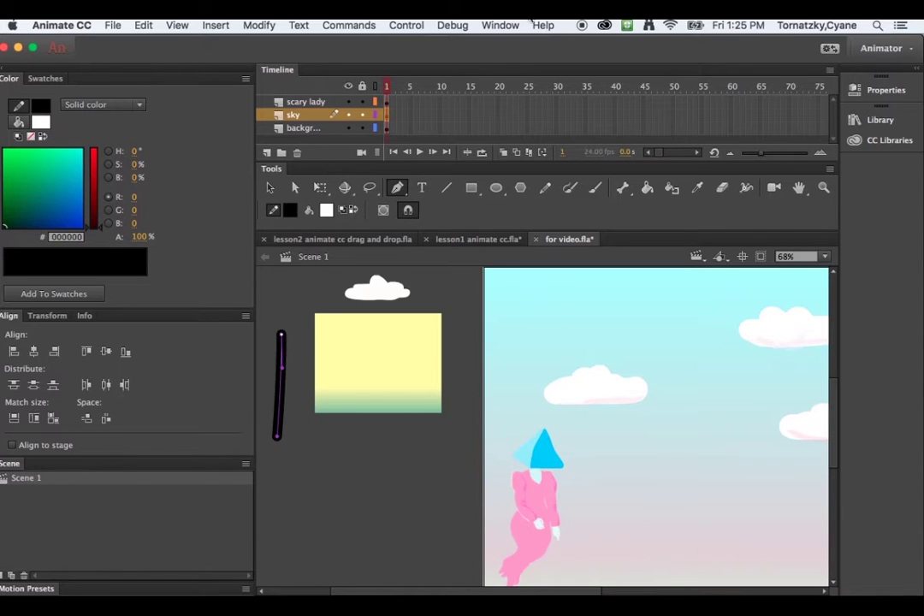
Apply the Artistic > Chalk Charcoal > Chalk – Scribble brush and extend the path into a zigzag below the rectangle
{"action": "left_click", "coordinate": [506, 26]}
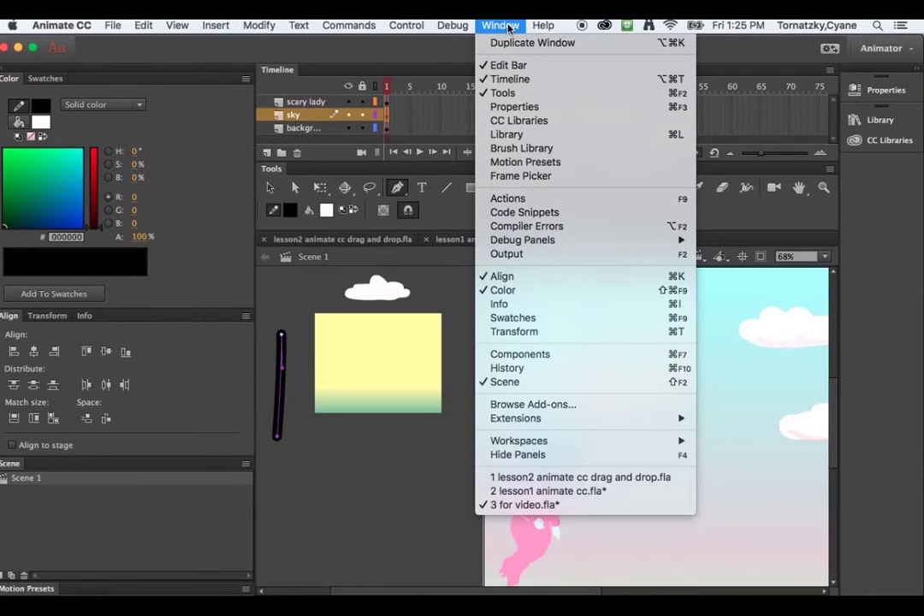
{"action": "left_click", "coordinate": [532, 151]}
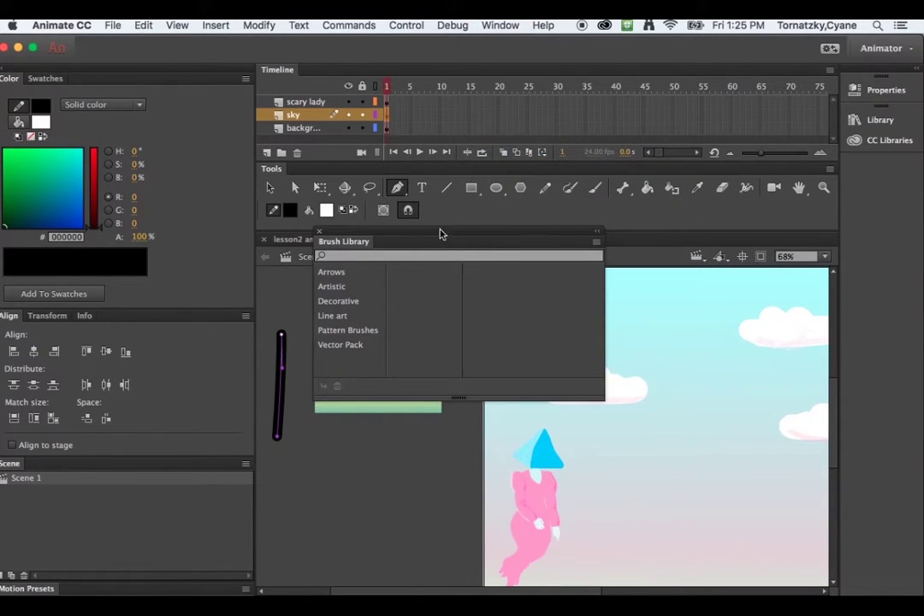
{"action": "left_click_drag", "start_coordinate": [441, 236], "coordinate": [501, 200]}
{"action": "left_click", "coordinate": [391, 235]}
{"action": "left_click", "coordinate": [409, 249]}
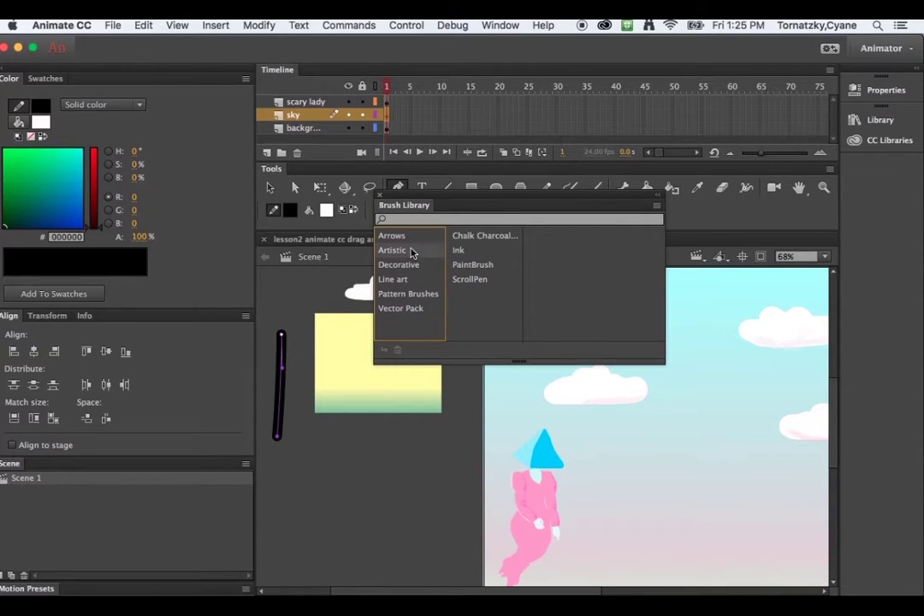
{"action": "left_click", "coordinate": [415, 265]}
{"action": "left_click", "coordinate": [409, 250]}
{"action": "left_click", "coordinate": [492, 242]}
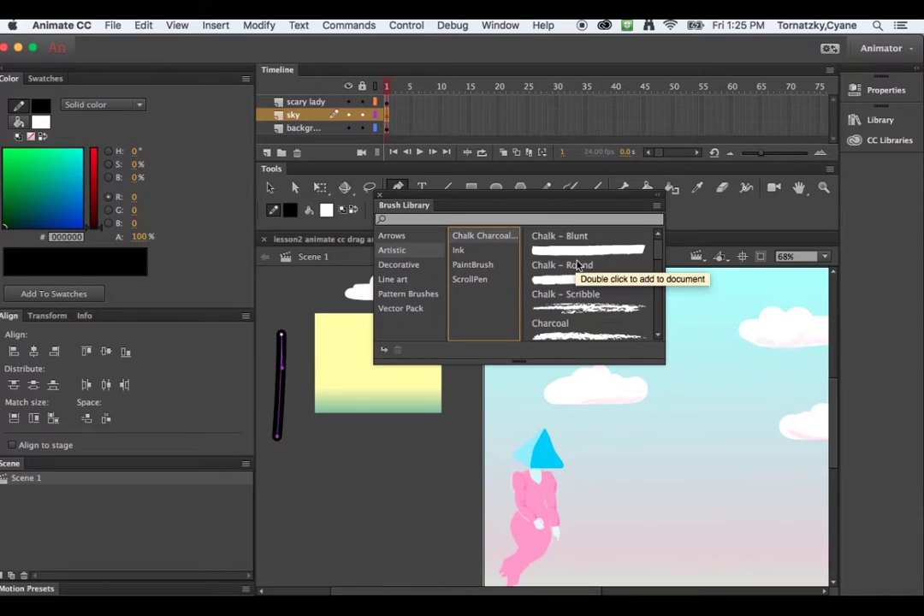
{"action": "left_click", "coordinate": [585, 306]}
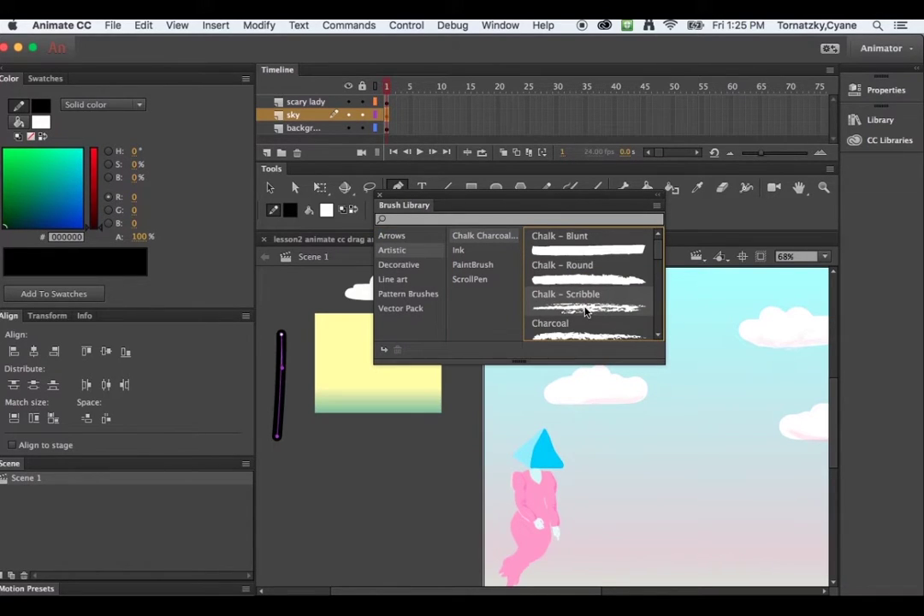
{"action": "mouse_move", "coordinate": [278, 438]}
{"action": "left_mouse_down"}
{"action": "mouse_move", "coordinate": [383, 473]}
{"action": "mouse_move", "coordinate": [355, 499]}
{"action": "mouse_move", "coordinate": [367, 542]}
{"action": "mouse_move", "coordinate": [412, 546]}
{"action": "mouse_move", "coordinate": [434, 487]}
{"action": "left_mouse_up"}
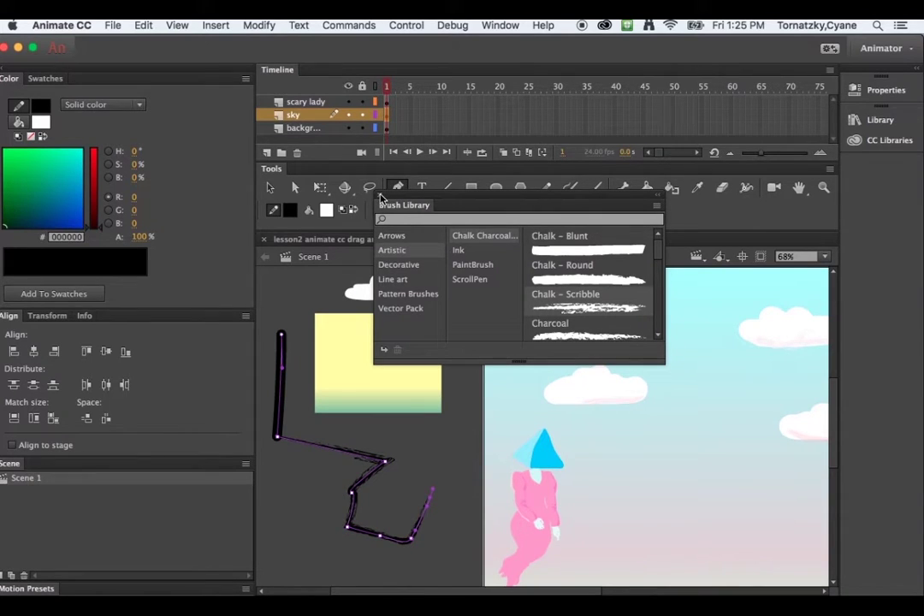
{"action": "left_click", "coordinate": [383, 198]}
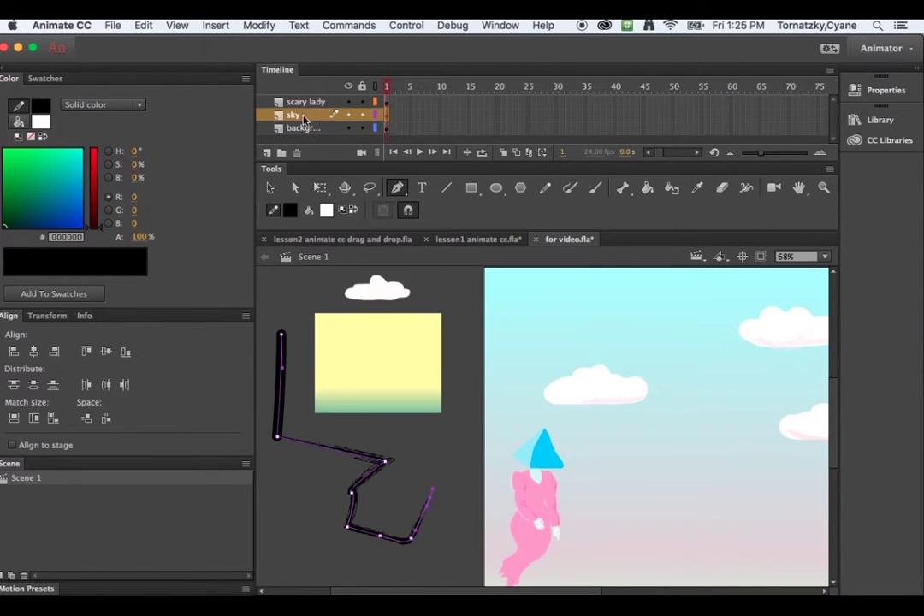
Reshape a corner of the zigzag, then delete both the vertical stroke and the zigzag stroke
{"action": "left_click", "coordinate": [272, 188]}
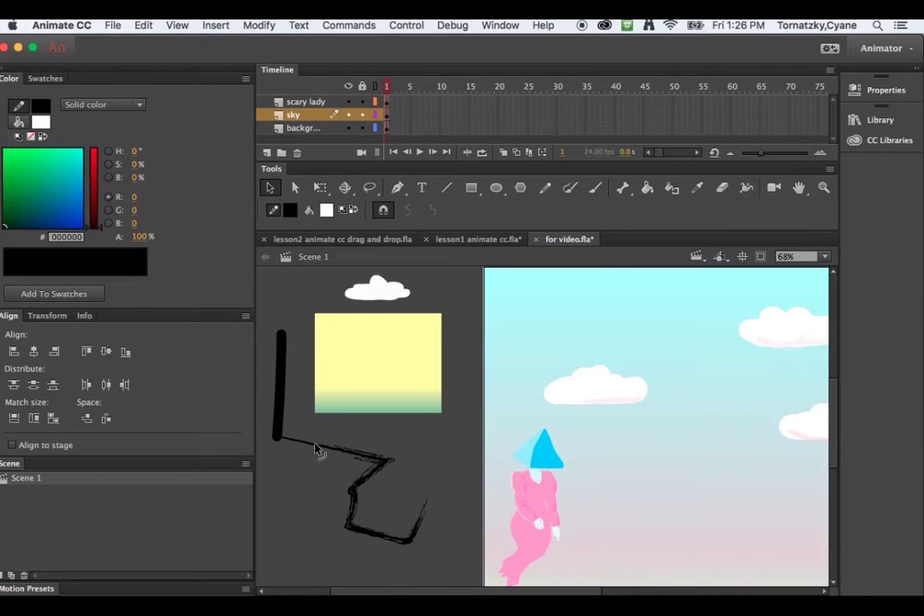
{"action": "mouse_move", "coordinate": [383, 462]}
{"action": "left_mouse_down"}
{"action": "mouse_move", "coordinate": [355, 511]}
{"action": "mouse_move", "coordinate": [393, 457]}
{"action": "left_mouse_up"}
{"action": "left_click", "coordinate": [282, 381]}
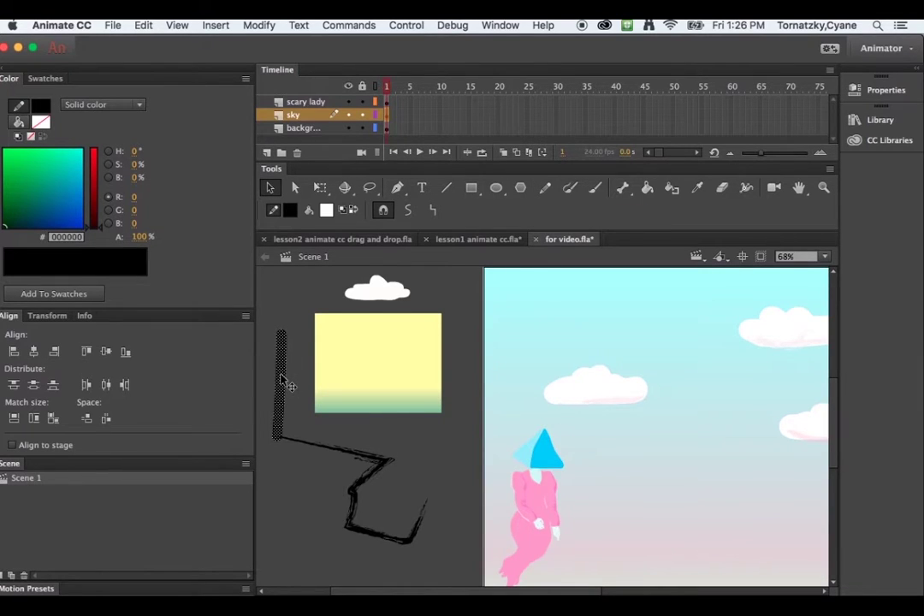
{"action": "key", "text": "Delete"}
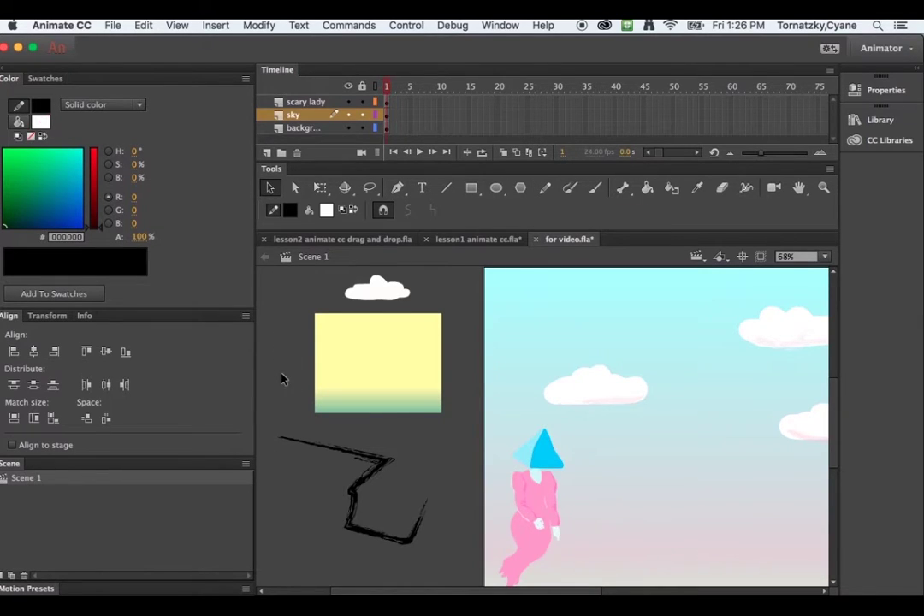
{"action": "left_click", "coordinate": [390, 472]}
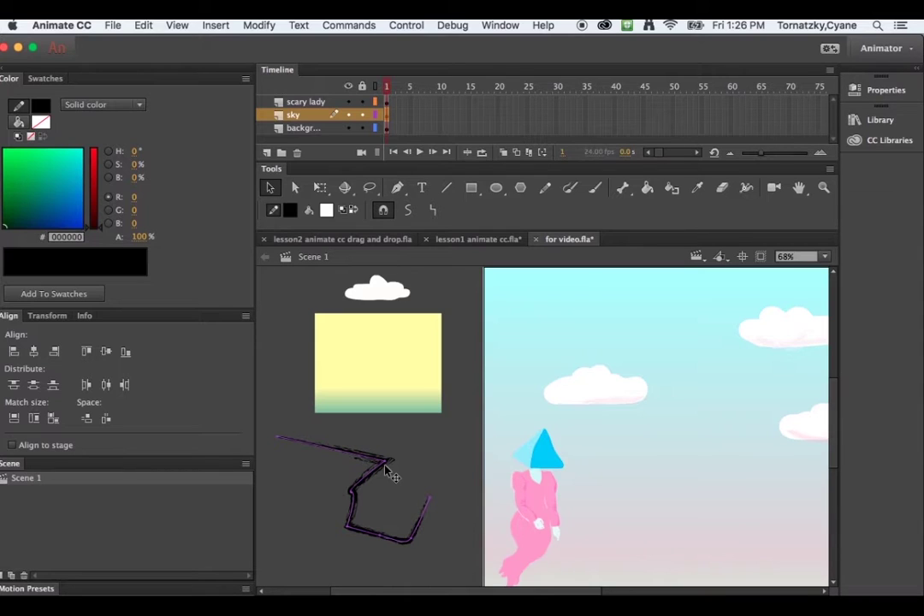
{"action": "key", "text": "Delete"}
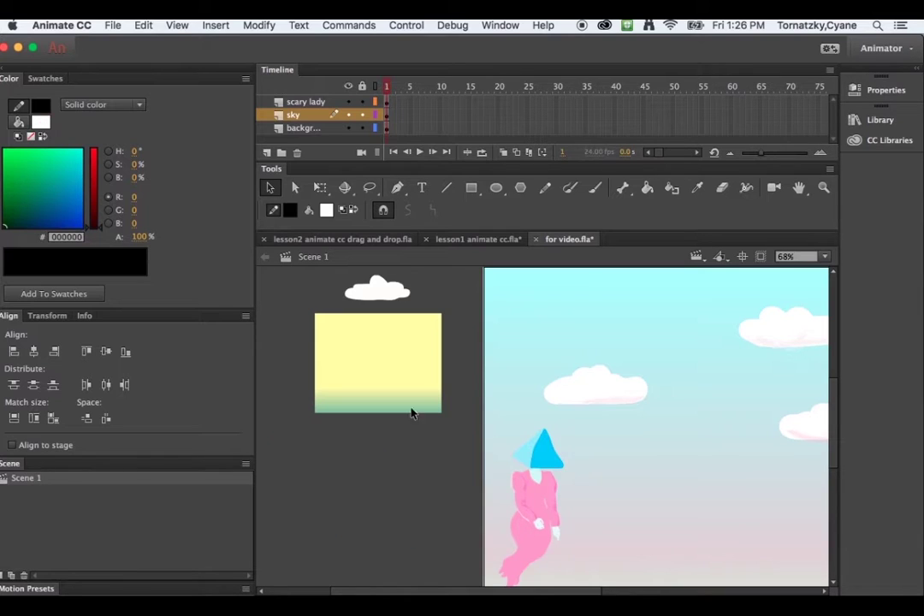
Delete the pasteboard cloud and gradient rectangle, then pan the whole stage into view
{"action": "left_click", "coordinate": [376, 300]}
{"action": "key", "text": "Delete"}
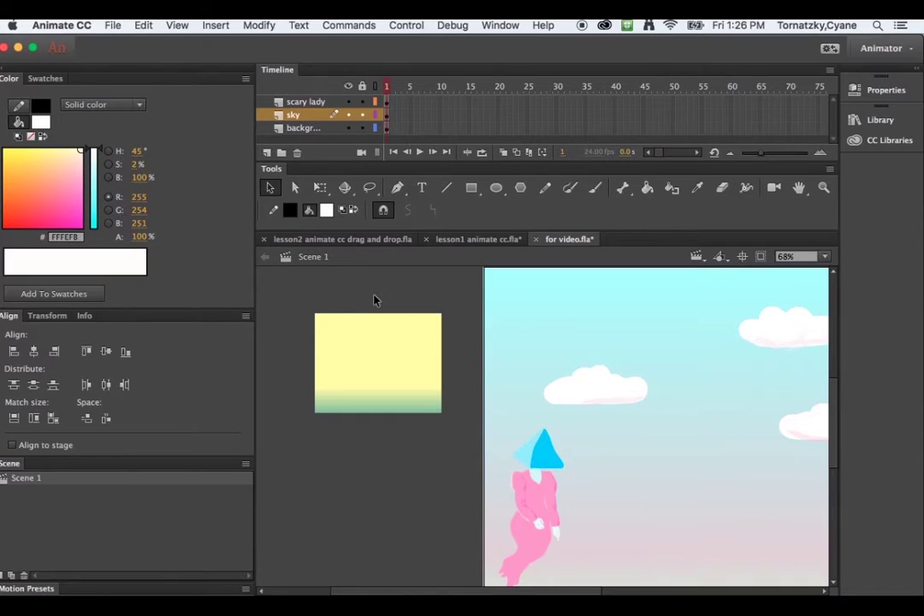
{"action": "left_click", "coordinate": [380, 359]}
{"action": "key", "text": "Delete"}
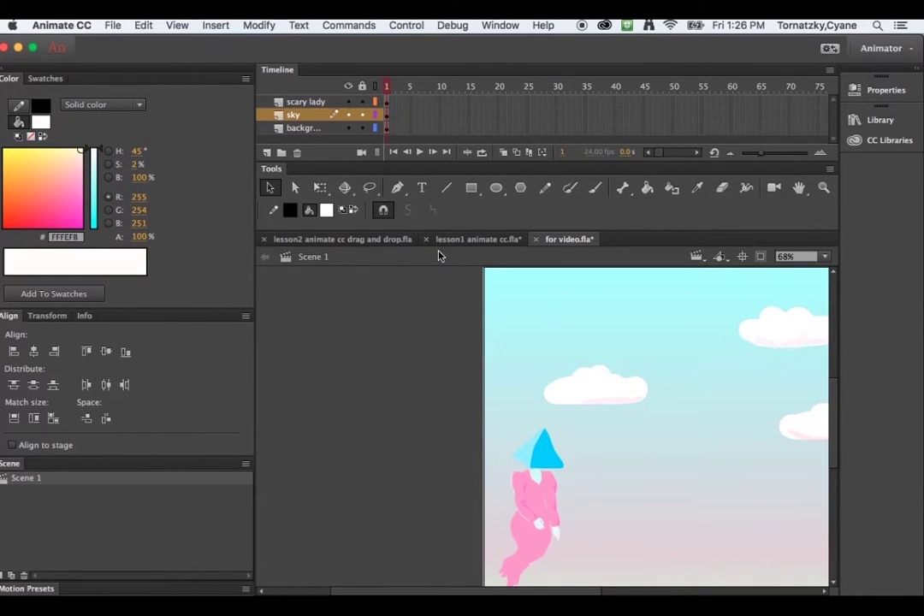
{"action": "left_click_drag", "start_coordinate": [453, 227], "coordinate": [453, 205]}
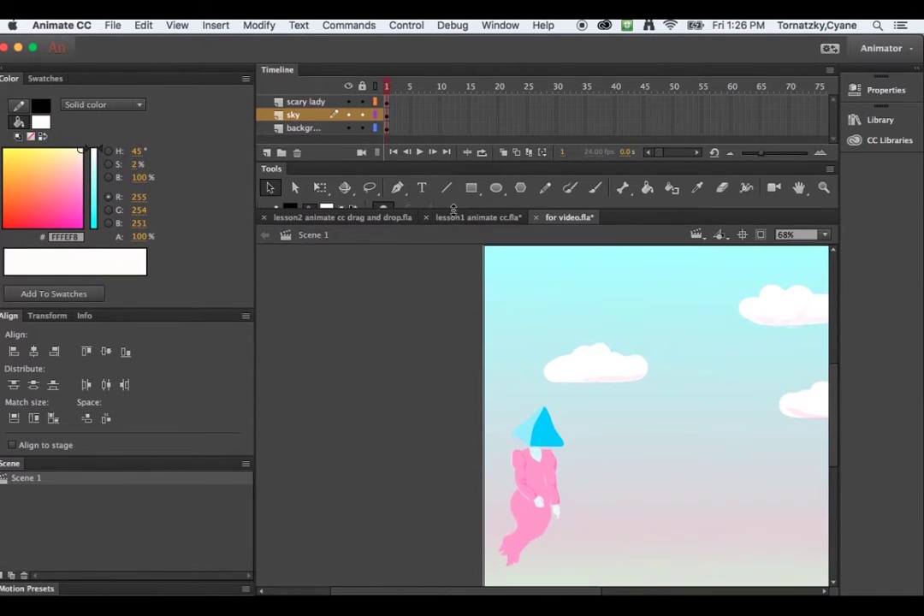
{"action": "left_click_drag", "start_coordinate": [524, 332], "coordinate": [327, 326]}
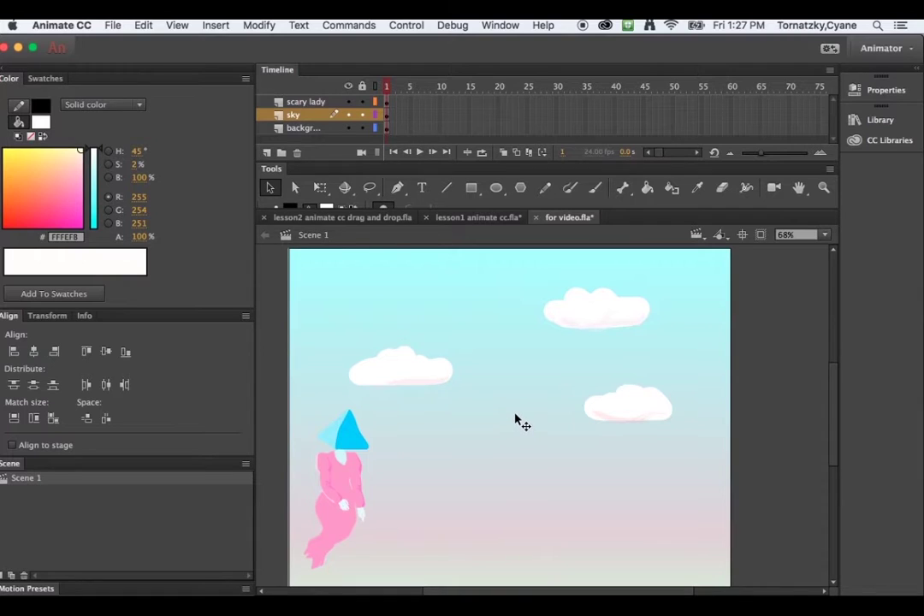
{"action": "left_click", "coordinate": [497, 26]}
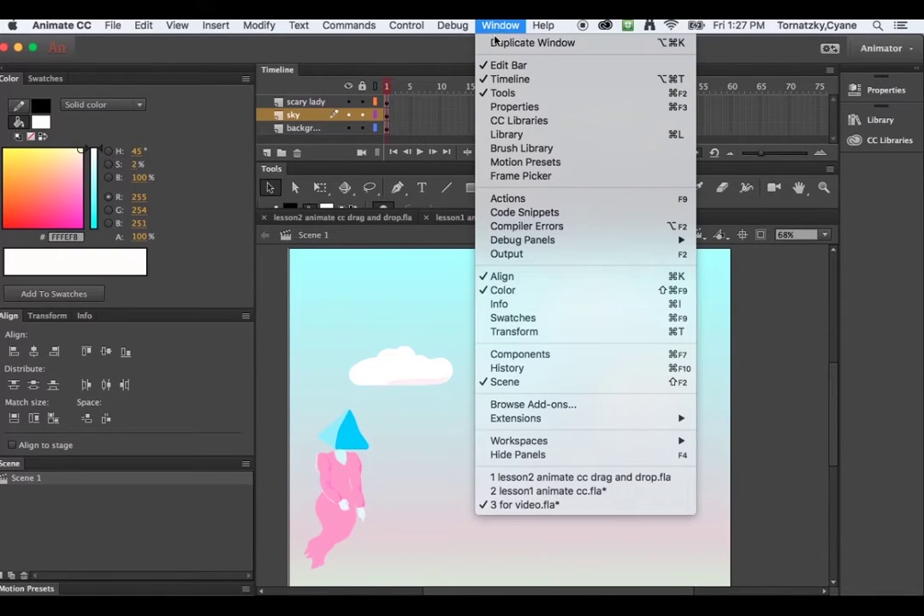
{"action": "mouse_move", "coordinate": [542, 439]}
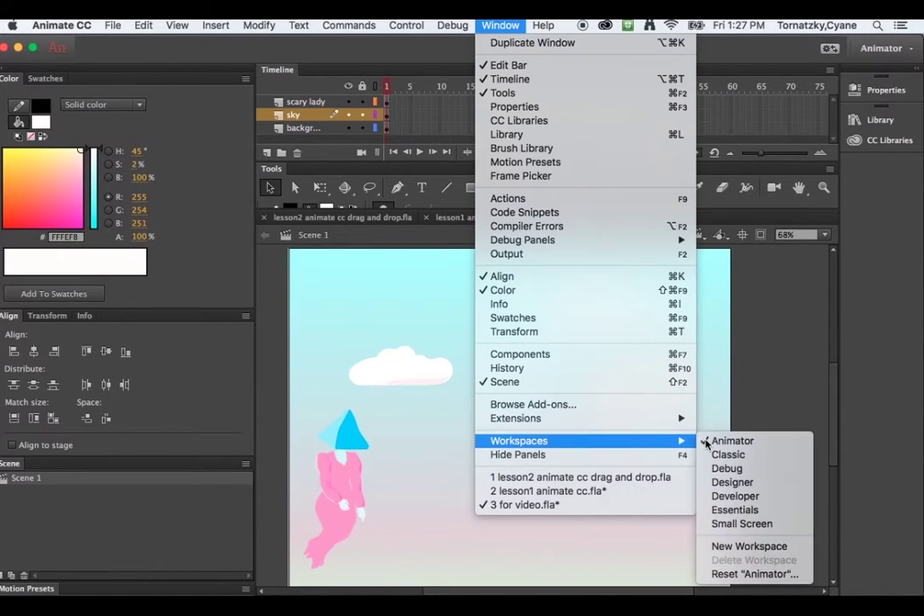
{"action": "left_click", "coordinate": [789, 381]}
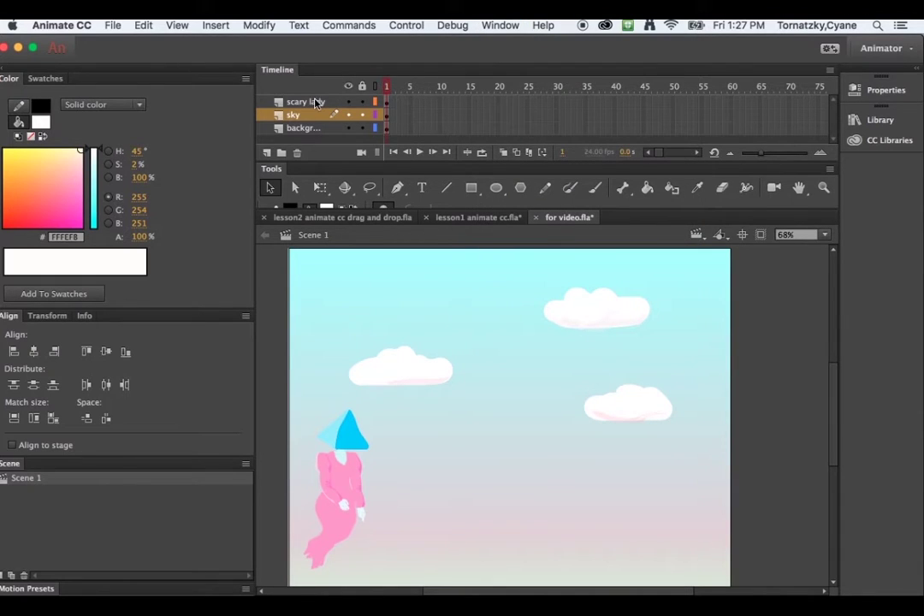
{"action": "left_click_drag", "start_coordinate": [366, 131], "coordinate": [347, 115]}
{"action": "left_click", "coordinate": [349, 127]}
{"action": "left_click", "coordinate": [349, 127]}
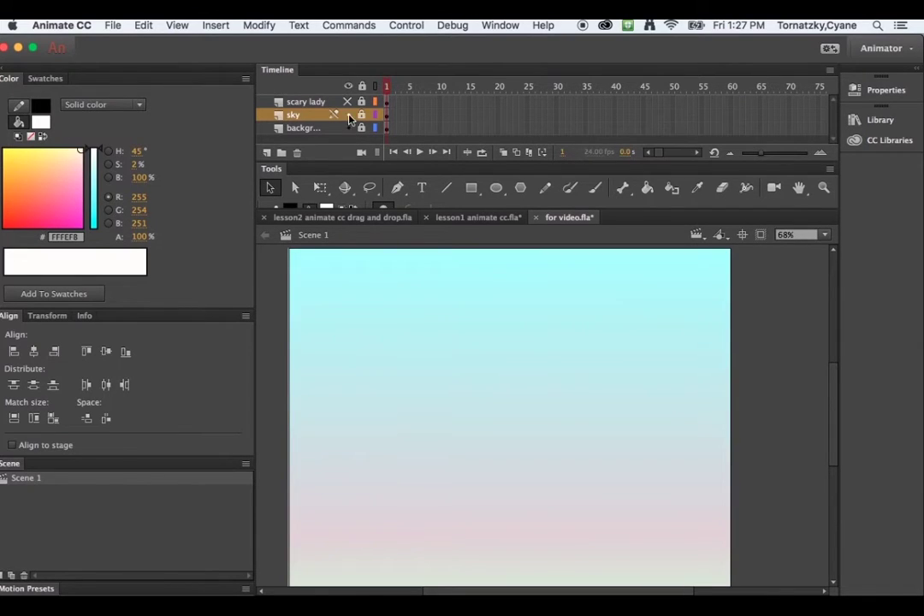
{"action": "left_click", "coordinate": [349, 115]}
{"action": "left_click", "coordinate": [348, 101]}
{"action": "left_click", "coordinate": [348, 115]}
{"action": "left_click", "coordinate": [348, 127]}
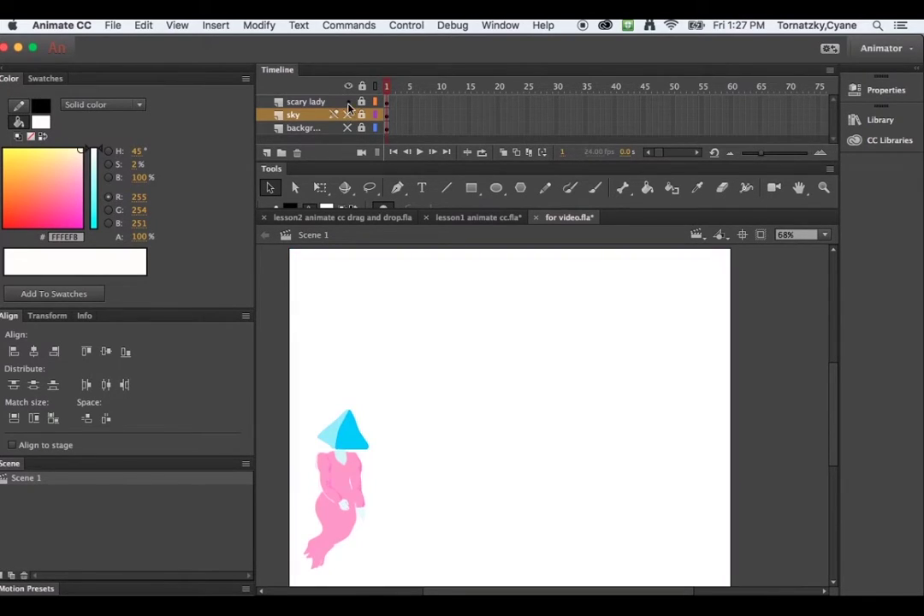
{"action": "left_click", "coordinate": [348, 101]}
{"action": "left_click", "coordinate": [348, 114]}
{"action": "left_click", "coordinate": [348, 127]}
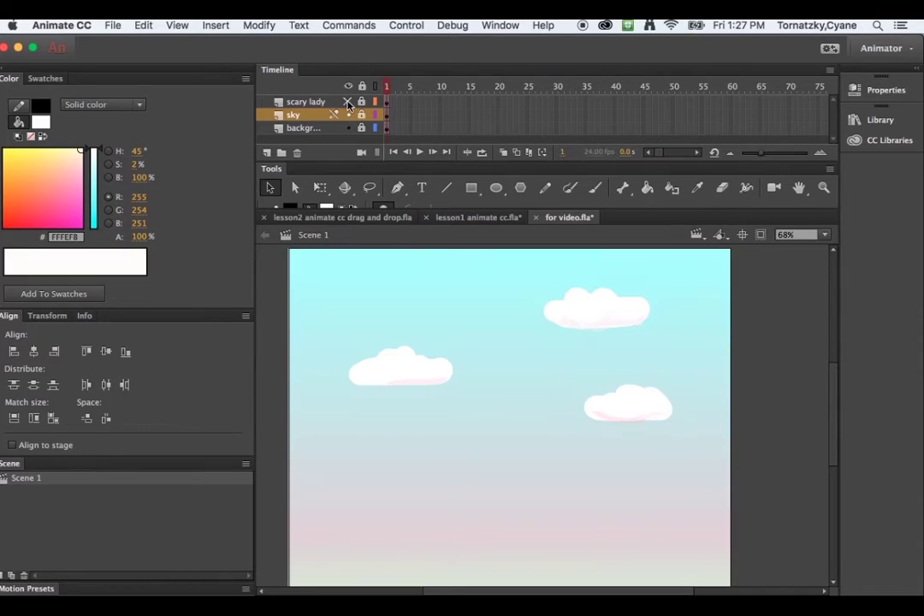
{"action": "left_click", "coordinate": [348, 101]}
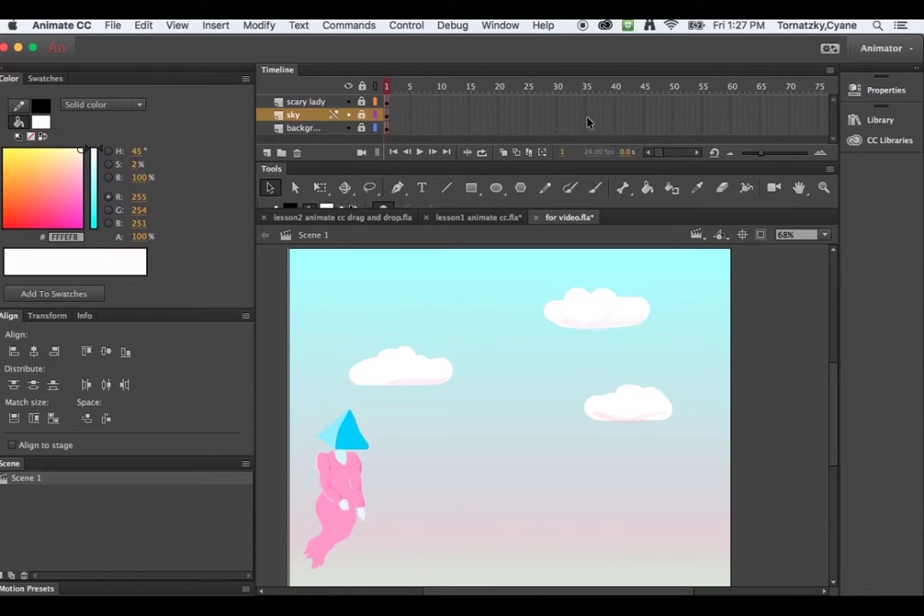
{"action": "left_click_drag", "start_coordinate": [361, 102], "coordinate": [364, 133]}
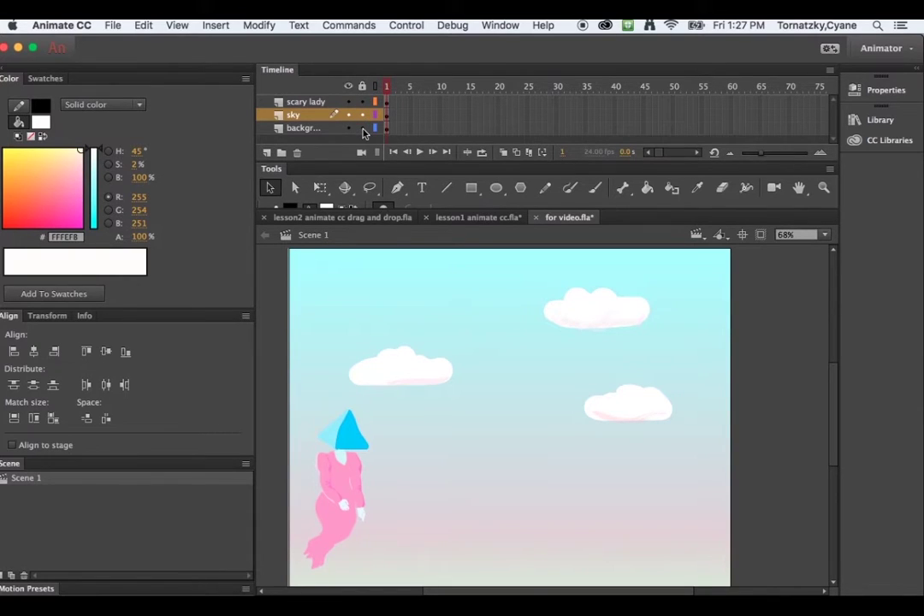
Change the document frame rate from 24 to 12 fps in Document Settings
{"action": "left_click", "coordinate": [270, 28]}
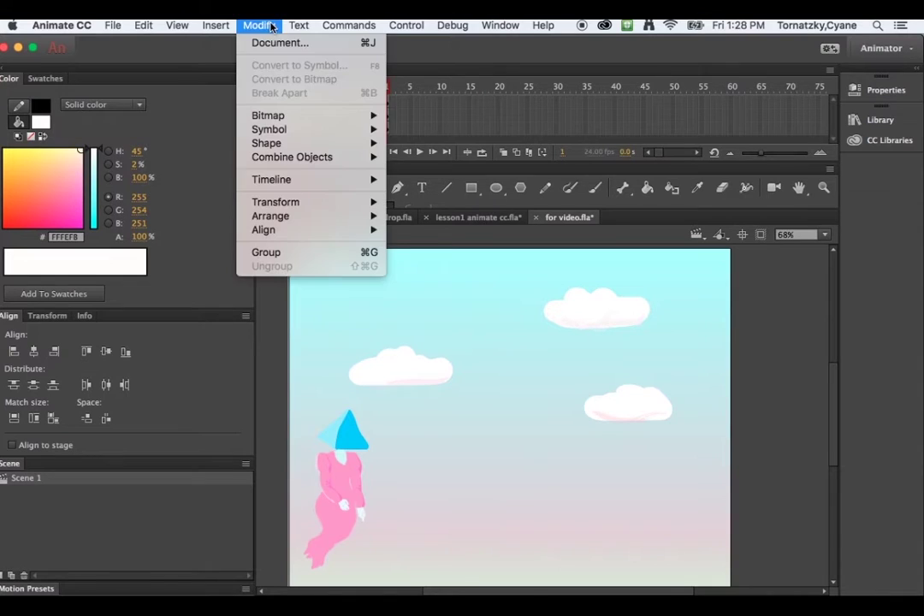
{"action": "left_click", "coordinate": [271, 43]}
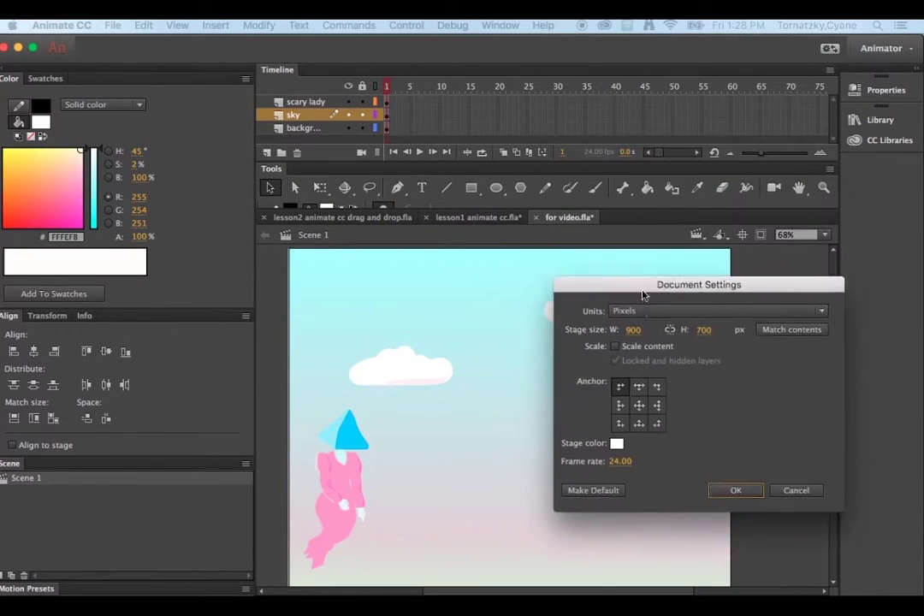
{"action": "left_click_drag", "start_coordinate": [643, 295], "coordinate": [569, 295]}
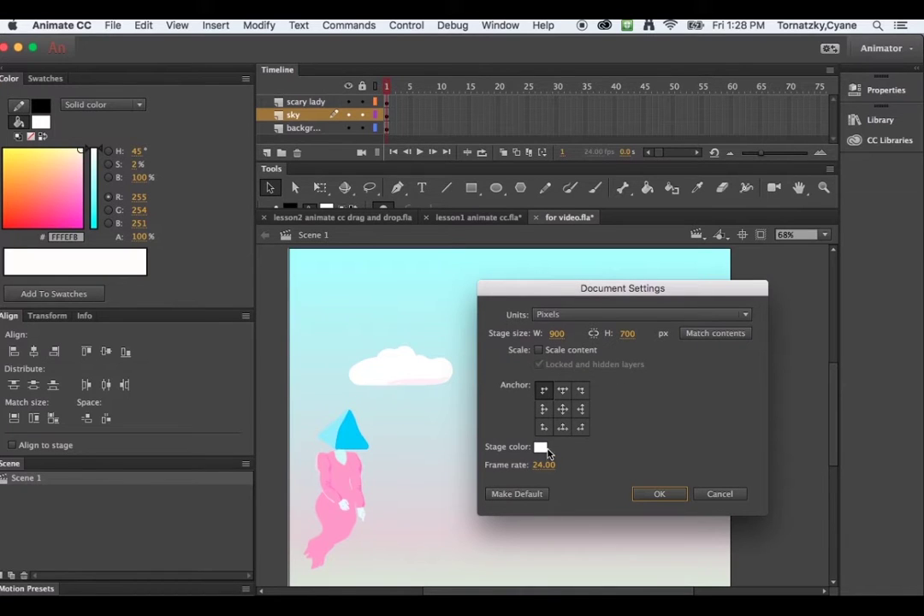
{"action": "left_click", "coordinate": [544, 465]}
{"action": "type", "text": "12"}
{"action": "left_click", "coordinate": [675, 496]}
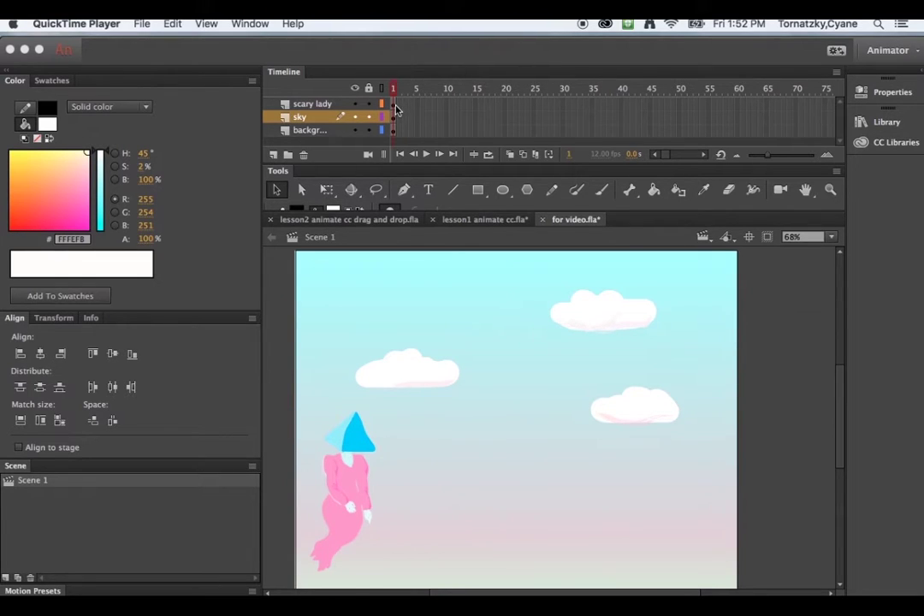
Zoom in on the lady's blue hat, select all scary lady layer artwork, then zoom back out
{"action": "left_click", "coordinate": [363, 437]}
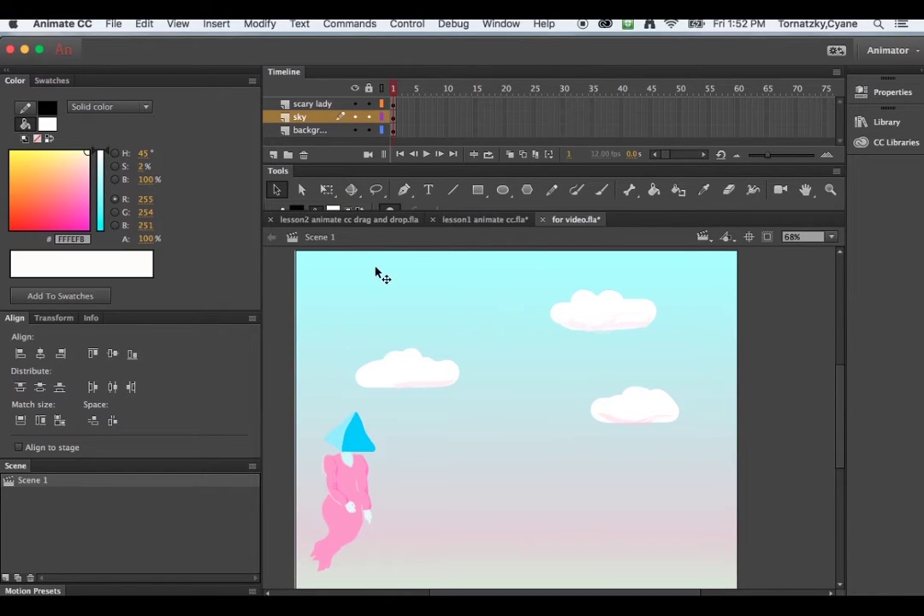
{"action": "left_click", "coordinate": [830, 190]}
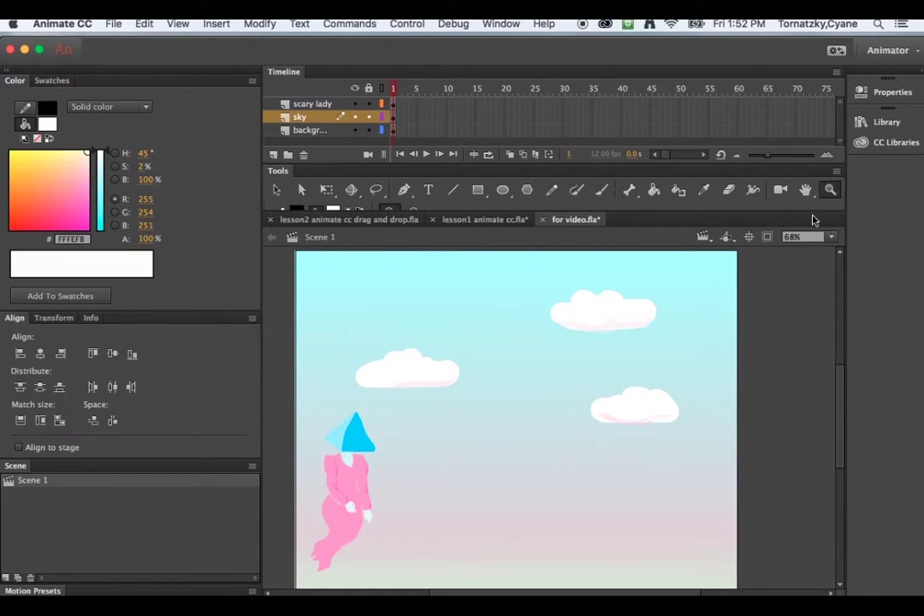
{"action": "left_click_drag", "start_coordinate": [330, 402], "coordinate": [408, 481]}
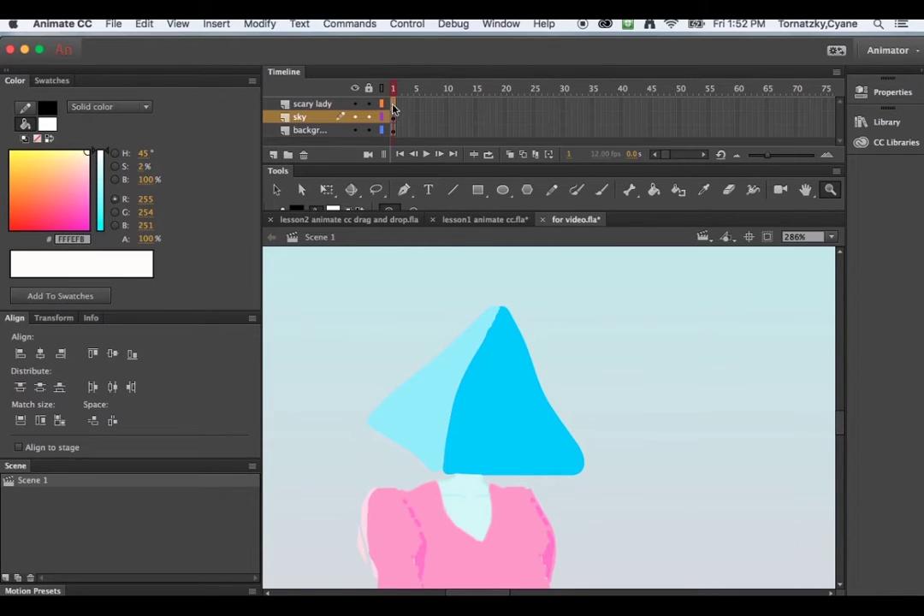
{"action": "left_click", "coordinate": [331, 104]}
{"action": "scroll", "coordinate": [469, 418], "scroll_direction": "down", "scroll_amount": 3}
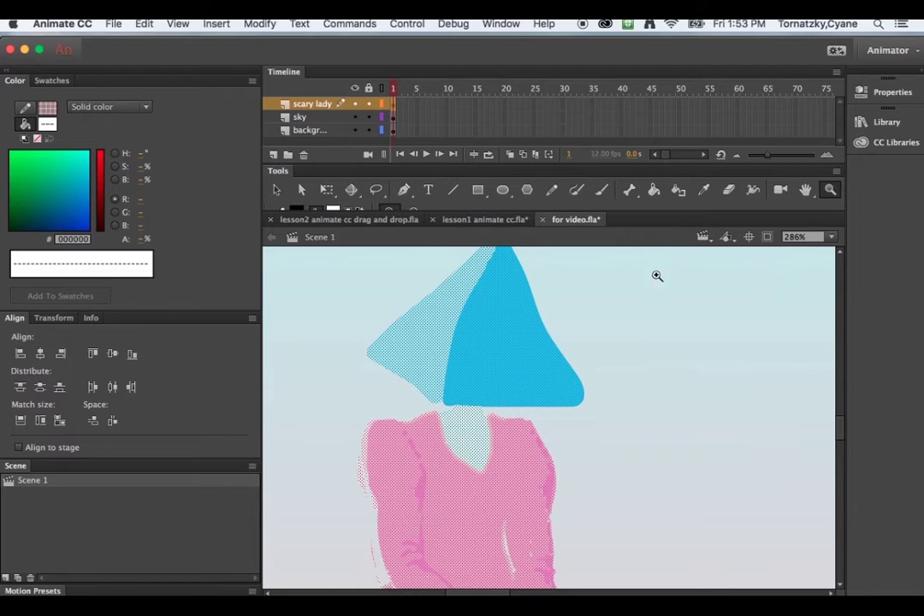
{"action": "left_click", "coordinate": [654, 294], "text": "alt"}
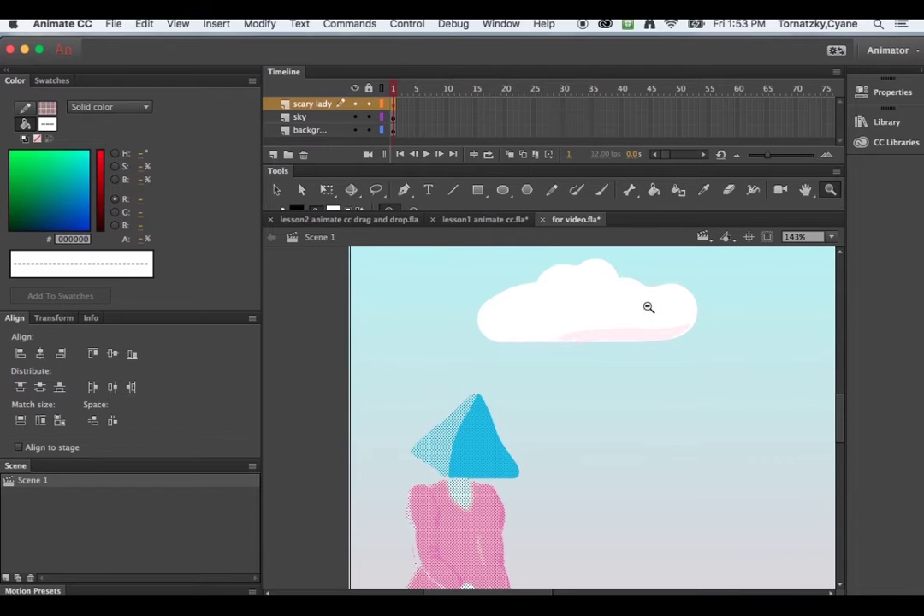
{"action": "left_click", "coordinate": [608, 405], "text": "alt"}
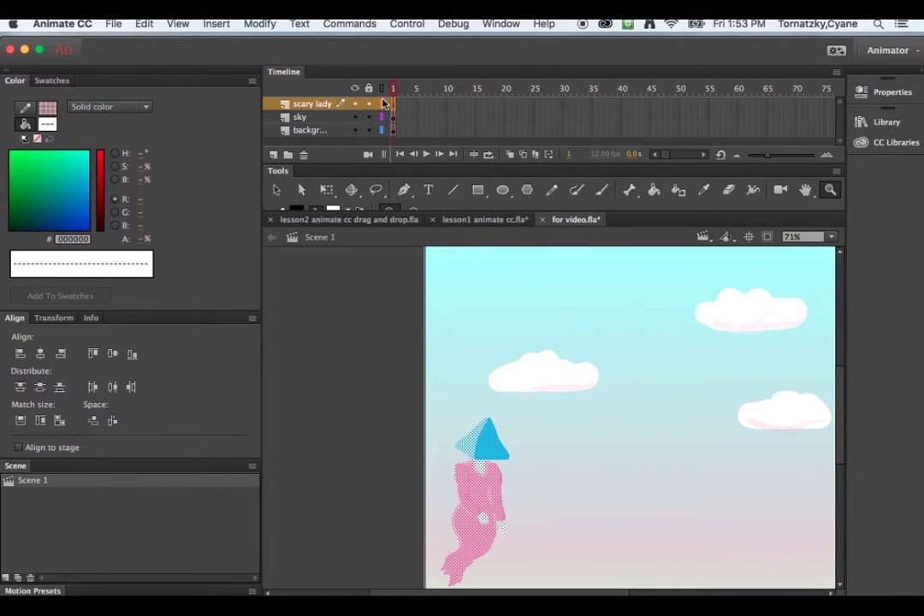
Convert the lady artwork into a Movie Clip symbol named 'scary lady'
{"action": "left_click", "coordinate": [266, 27]}
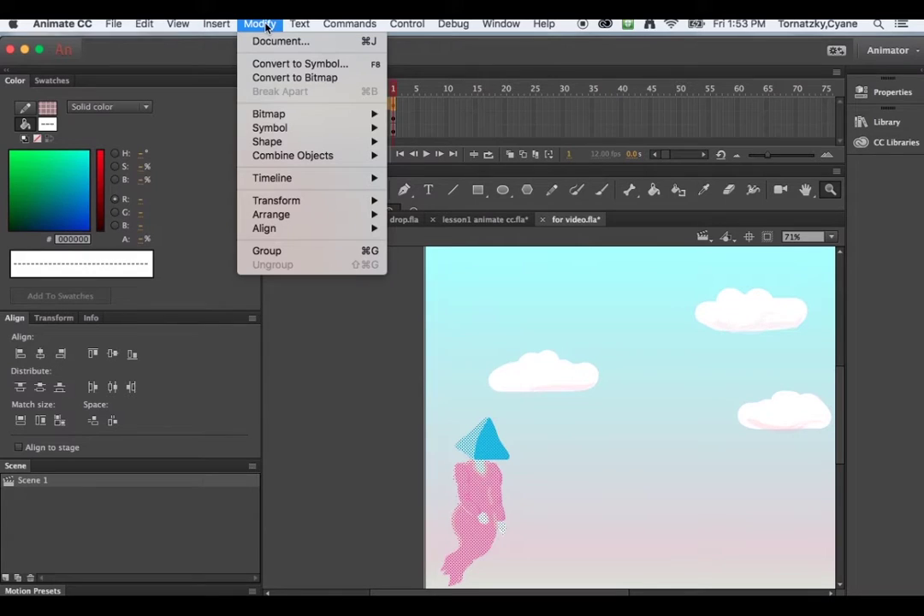
{"action": "left_click", "coordinate": [285, 64]}
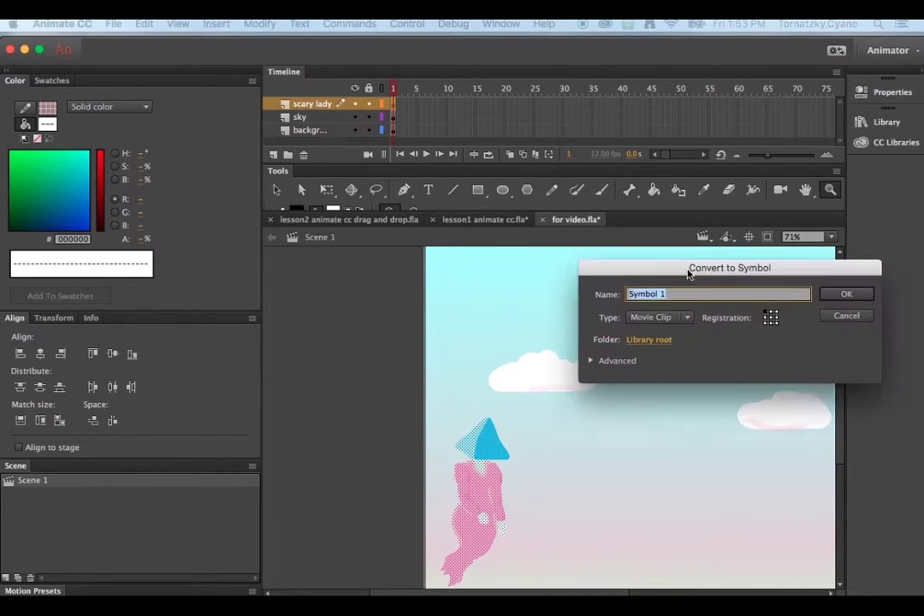
{"action": "left_click_drag", "start_coordinate": [688, 267], "coordinate": [564, 226]}
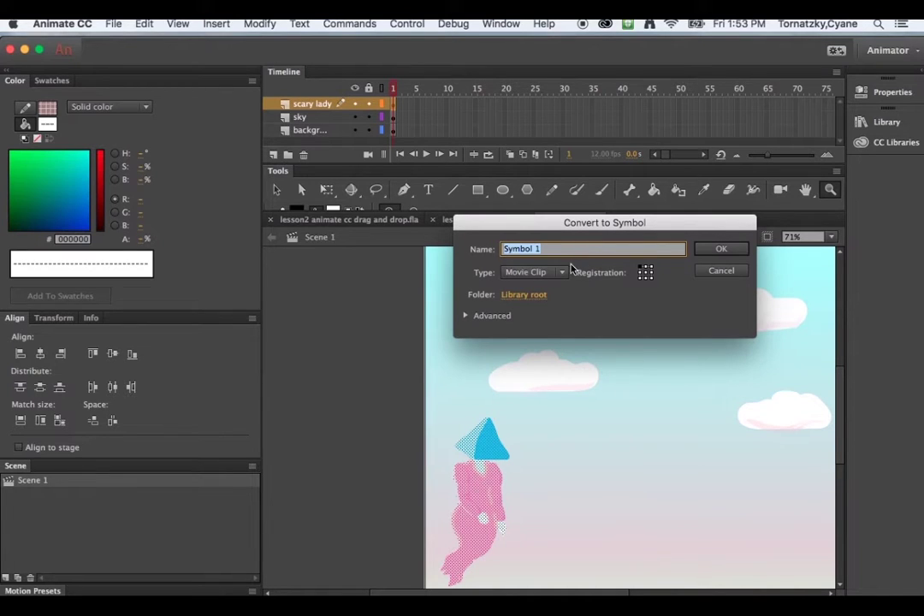
{"action": "left_click", "coordinate": [562, 272]}
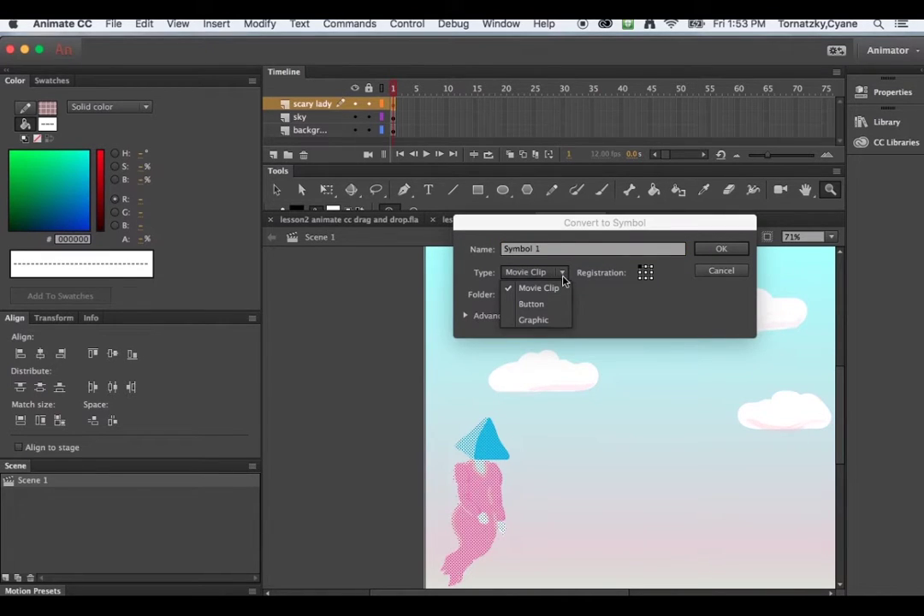
{"action": "left_click", "coordinate": [561, 291]}
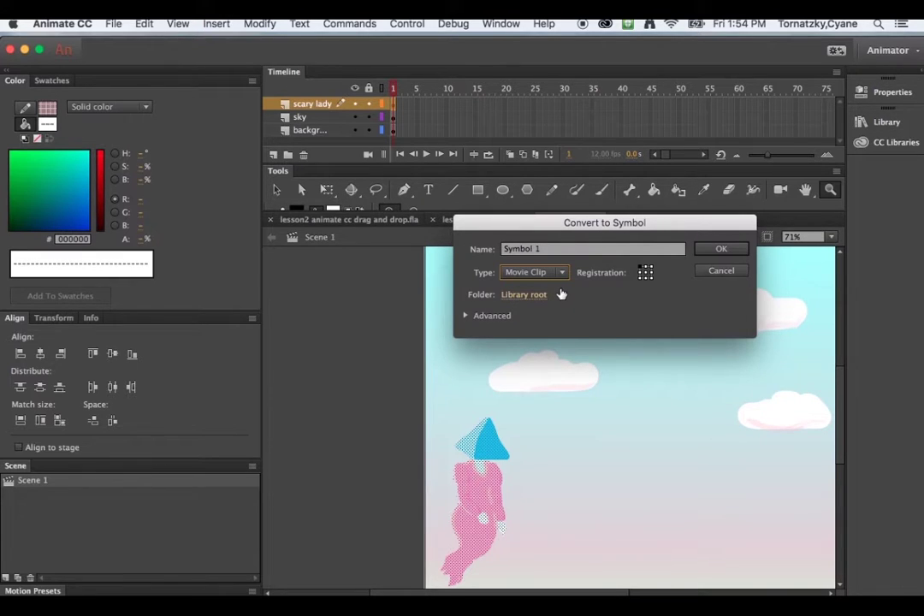
{"action": "left_click_drag", "start_coordinate": [556, 250], "coordinate": [481, 252]}
{"action": "type", "text": "s"}
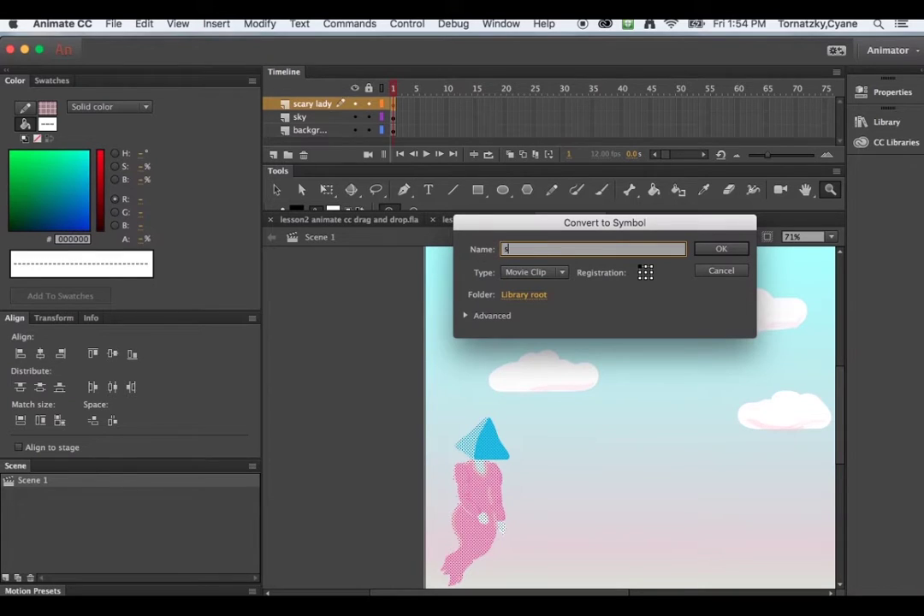
{"action": "type", "text": "cary lady"}
{"action": "left_click", "coordinate": [717, 250]}
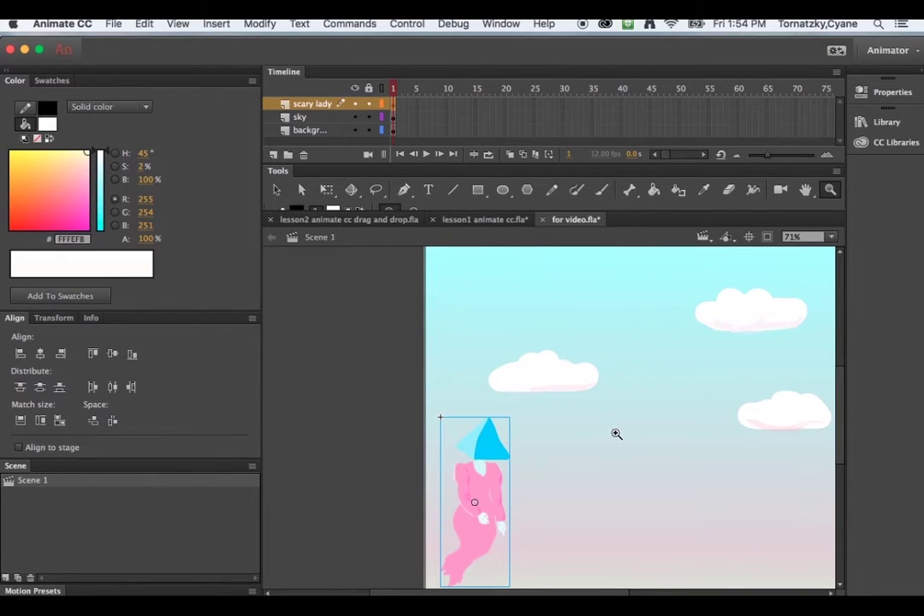
Zoom in on the hat tip, then zoom out and pan until the full figure is visible
{"action": "scroll", "coordinate": [610, 428], "scroll_direction": "down", "scroll_amount": 5}
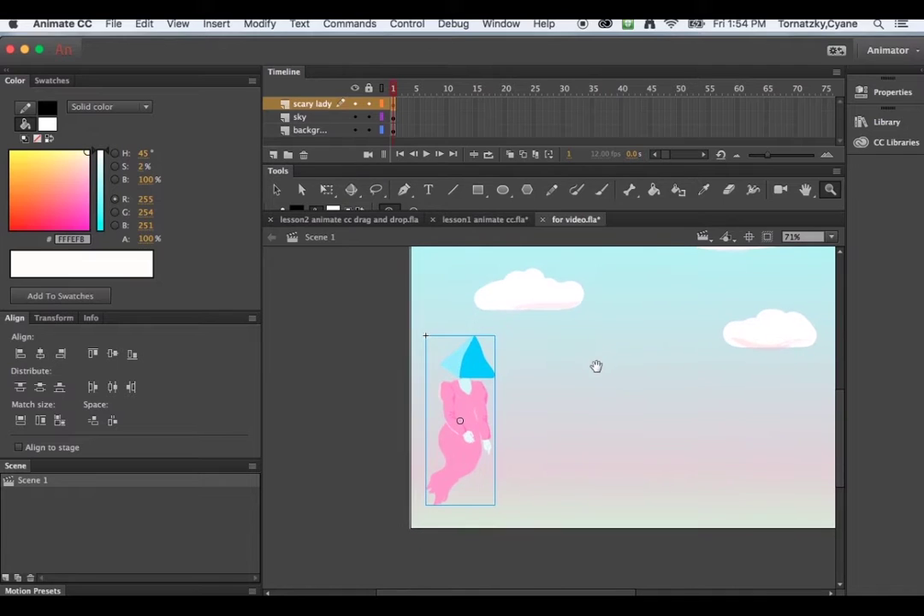
{"action": "left_click", "coordinate": [496, 373]}
{"action": "left_click", "coordinate": [495, 372]}
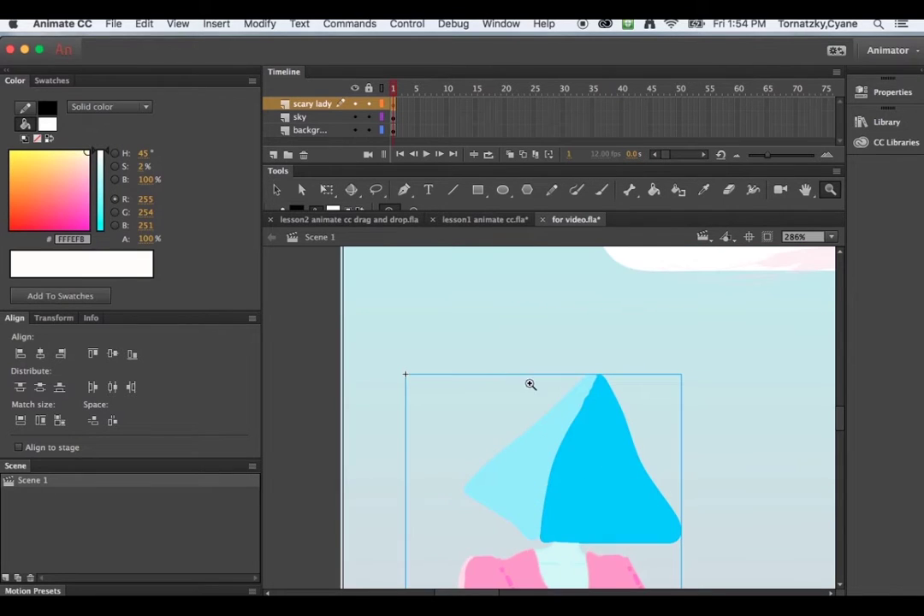
{"action": "left_click_drag", "start_coordinate": [616, 368], "coordinate": [558, 278]}
{"action": "mouse_move", "coordinate": [517, 320]}
{"action": "left_mouse_down"}
{"action": "mouse_move", "coordinate": [504, 358]}
{"action": "mouse_move", "coordinate": [513, 361]}
{"action": "left_mouse_up"}
{"action": "left_click", "coordinate": [499, 353], "text": "alt"}
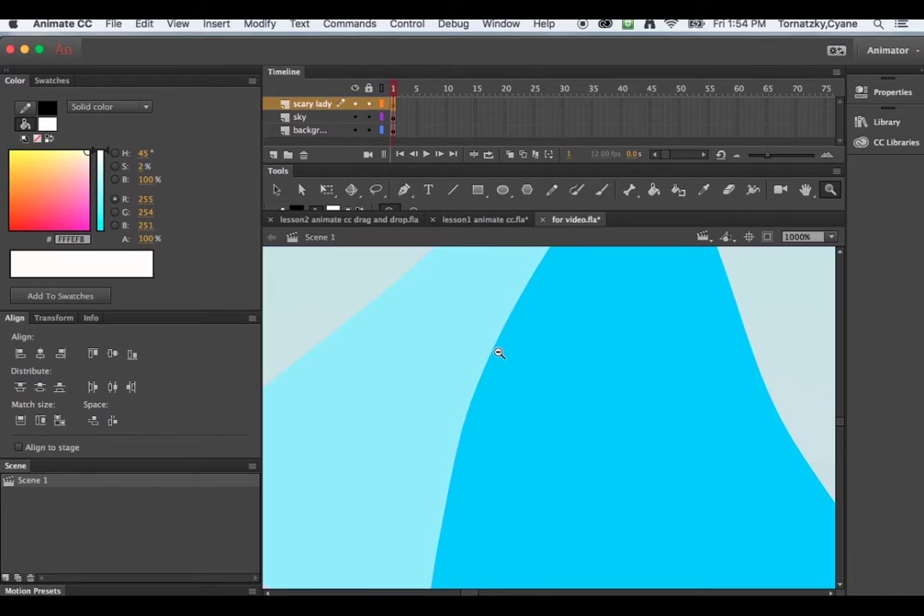
{"action": "left_click", "coordinate": [497, 353], "text": "alt"}
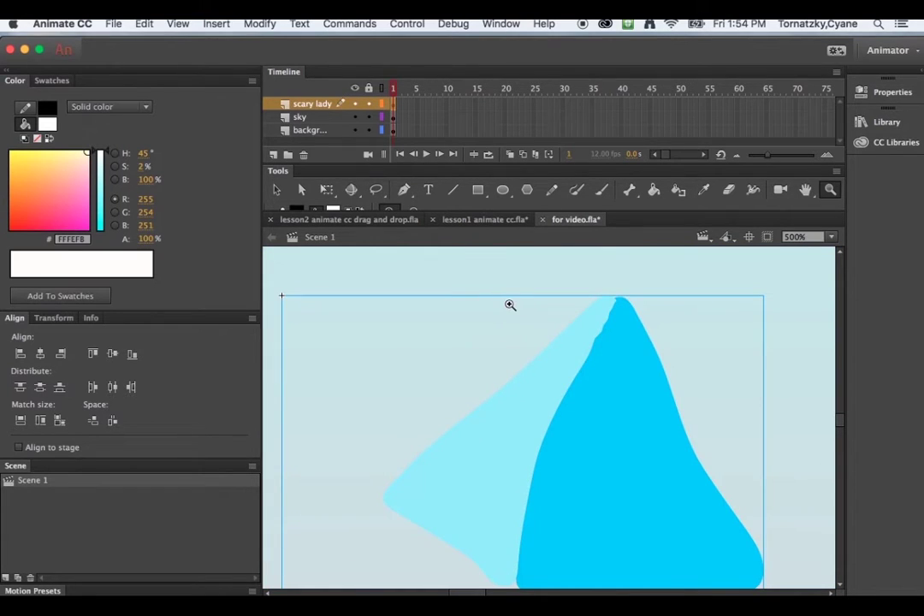
{"action": "left_click", "coordinate": [508, 320], "text": "alt"}
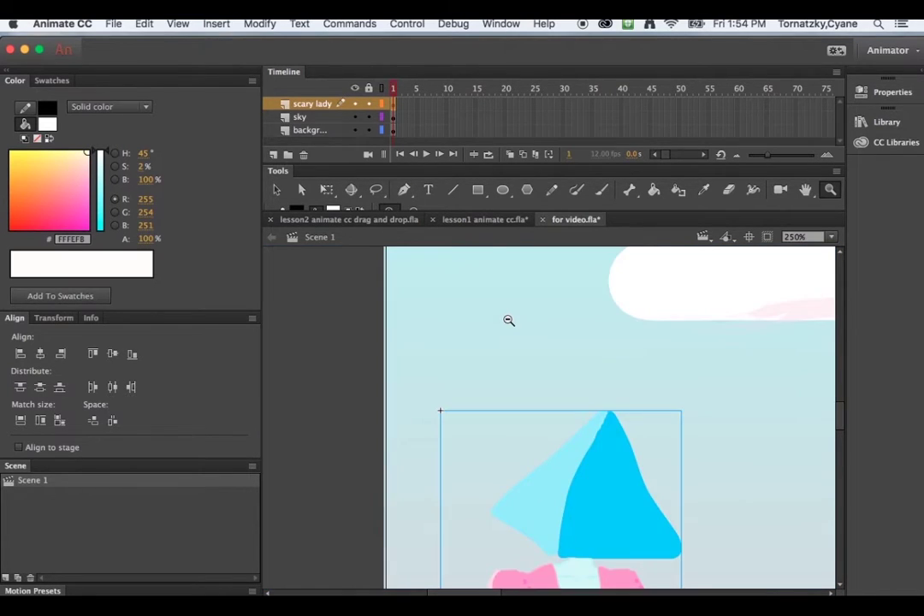
{"action": "left_click", "coordinate": [508, 320], "text": "alt"}
{"action": "left_click_drag", "start_coordinate": [602, 449], "coordinate": [421, 257]}
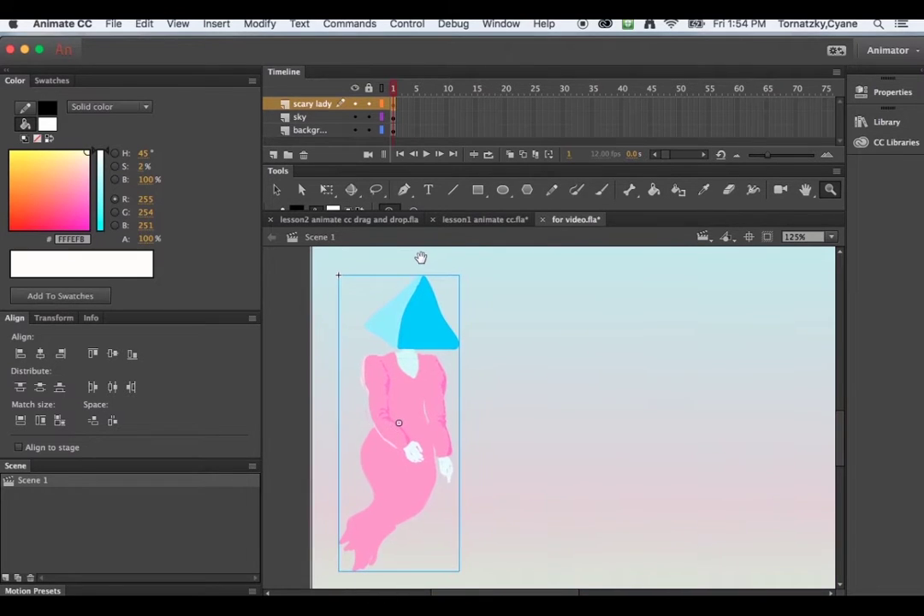
Insert frames so the scary lady layer extends to frame 60
{"action": "left_click", "coordinate": [395, 88]}
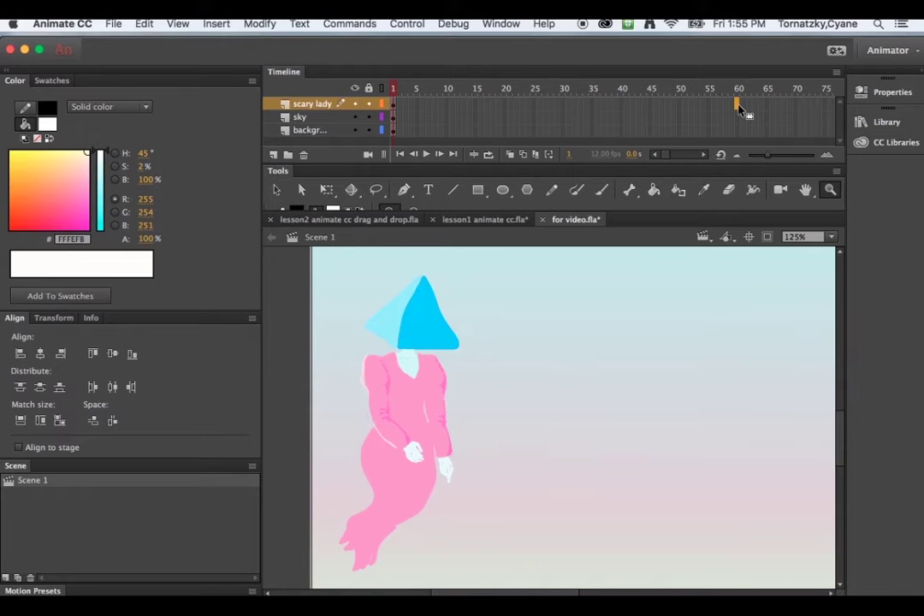
{"action": "left_click", "coordinate": [216, 24]}
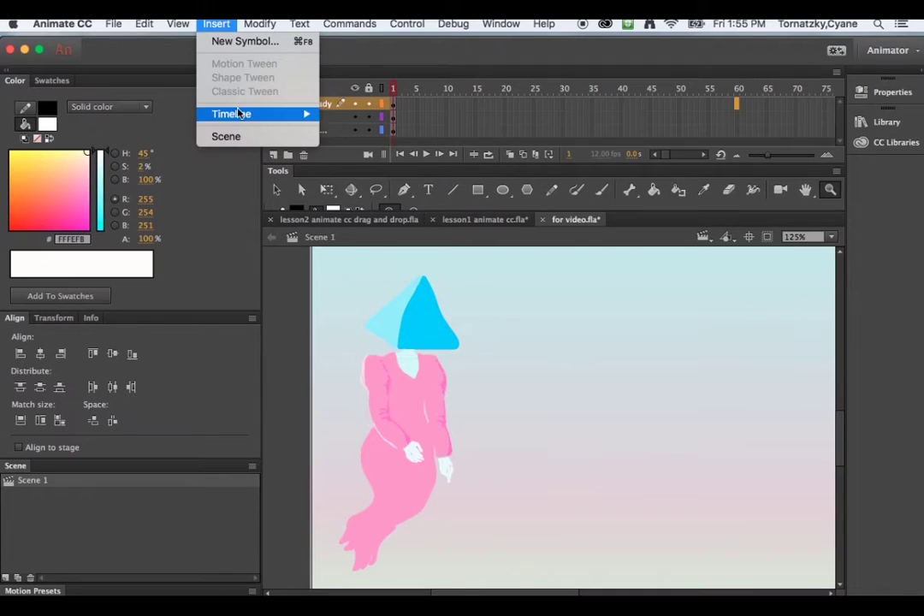
{"action": "mouse_move", "coordinate": [239, 116]}
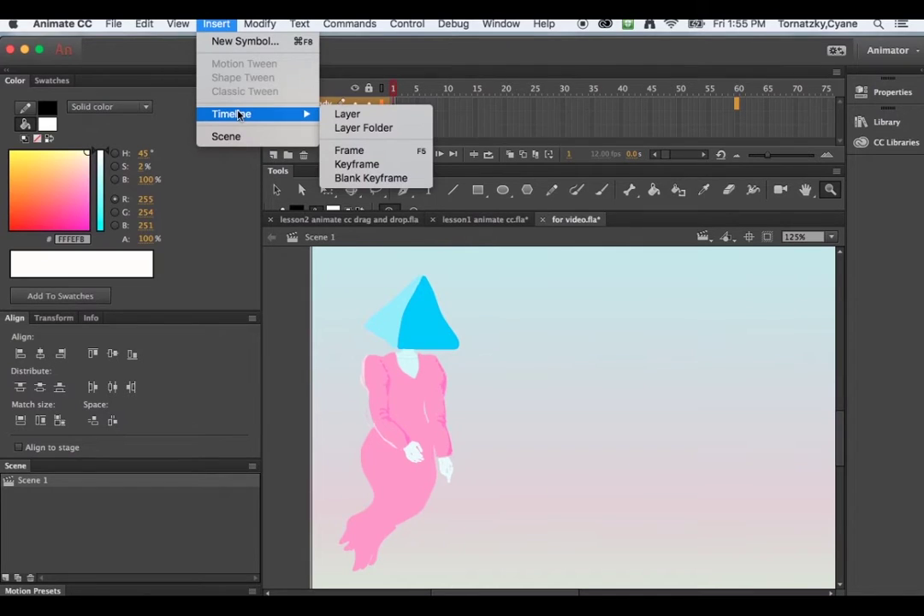
{"action": "left_click", "coordinate": [355, 152]}
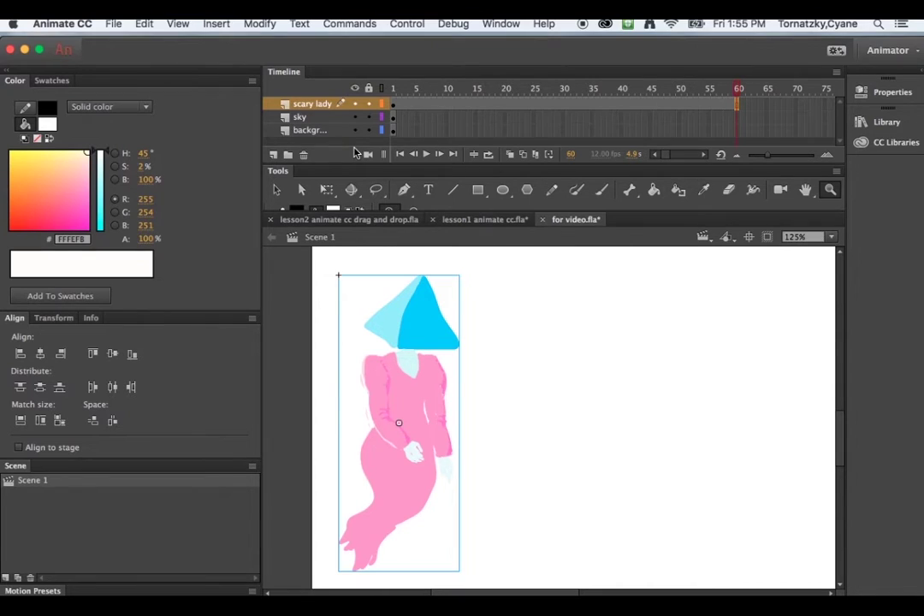
Fit the whole stage in the window and select frame 60 on the sky layer
{"action": "double_click", "coordinate": [828, 193]}
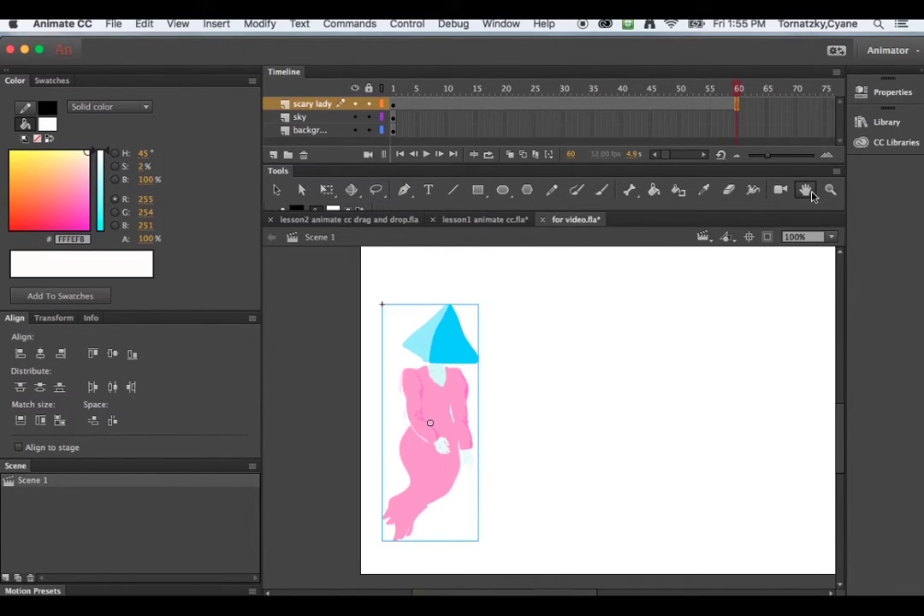
{"action": "double_click", "coordinate": [809, 193]}
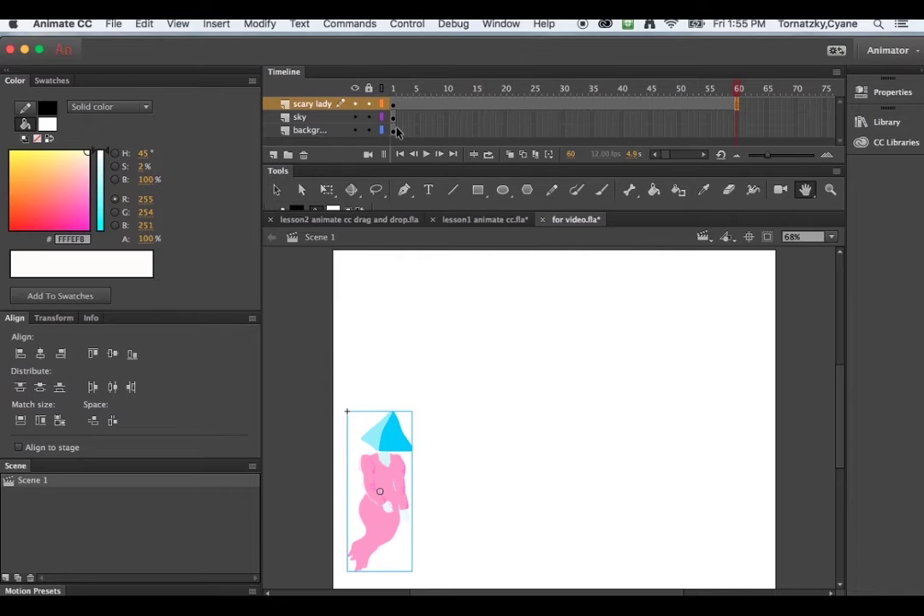
{"action": "left_click", "coordinate": [736, 117]}
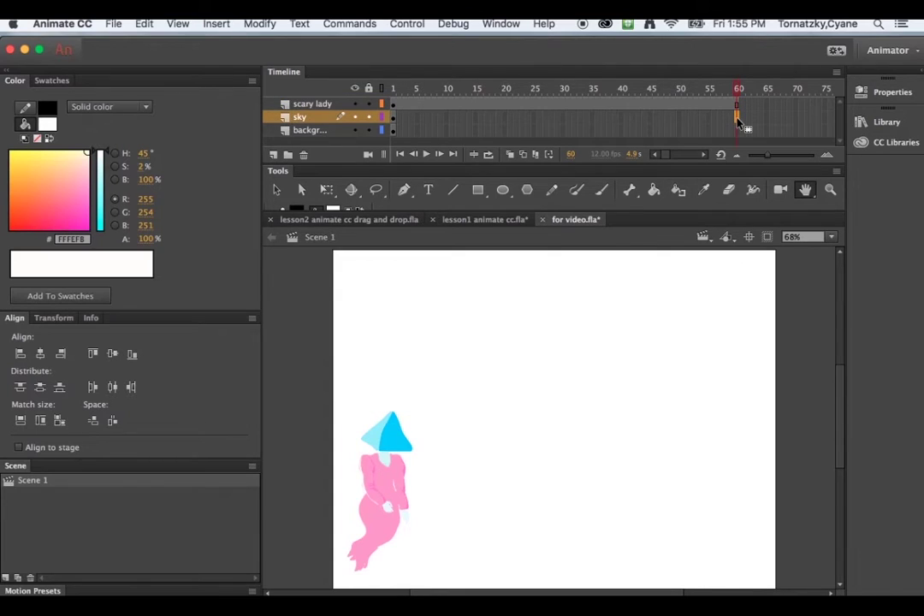
Insert frames through frame 60 on both the sky and background layers
{"action": "left_click", "coordinate": [221, 24]}
{"action": "mouse_move", "coordinate": [304, 113]}
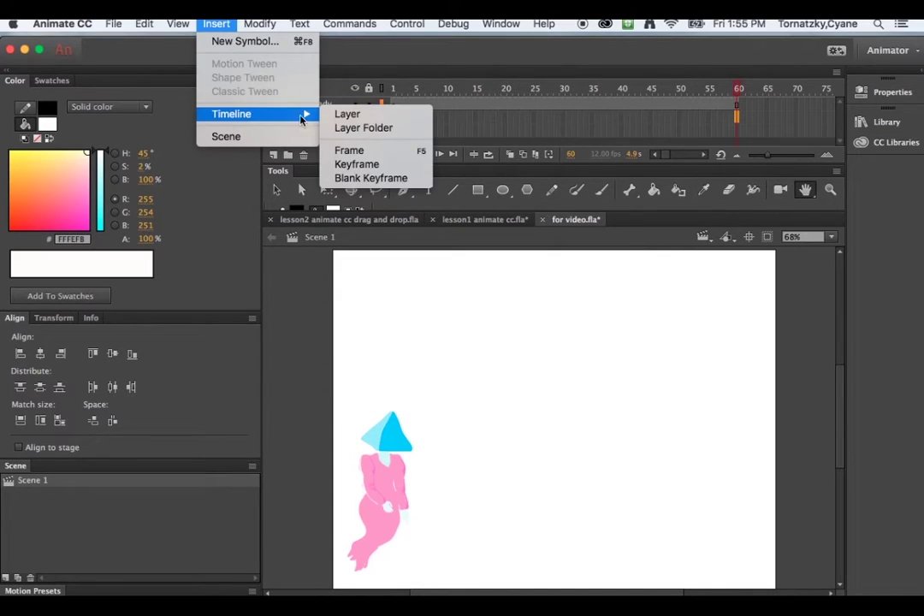
{"action": "left_click", "coordinate": [346, 151]}
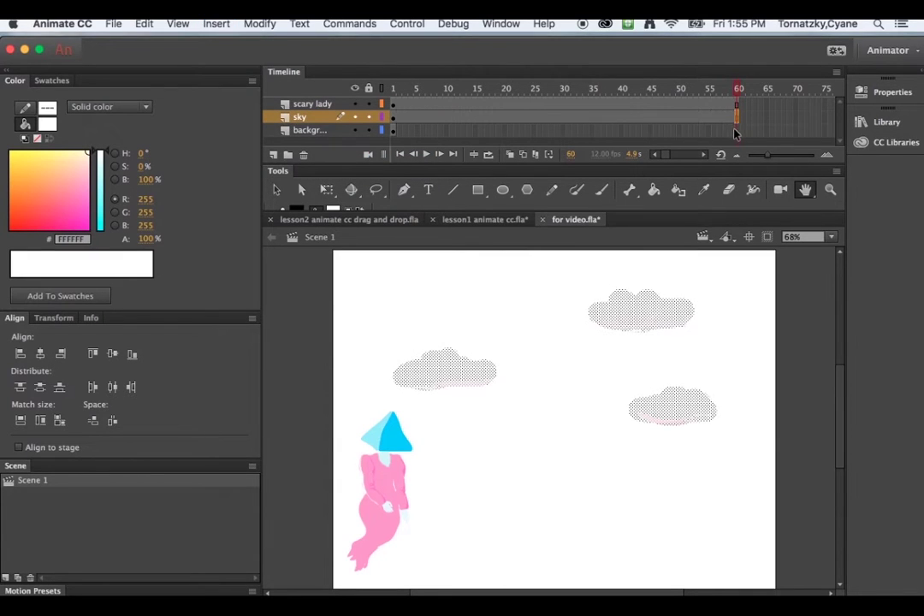
{"action": "left_click", "coordinate": [736, 129]}
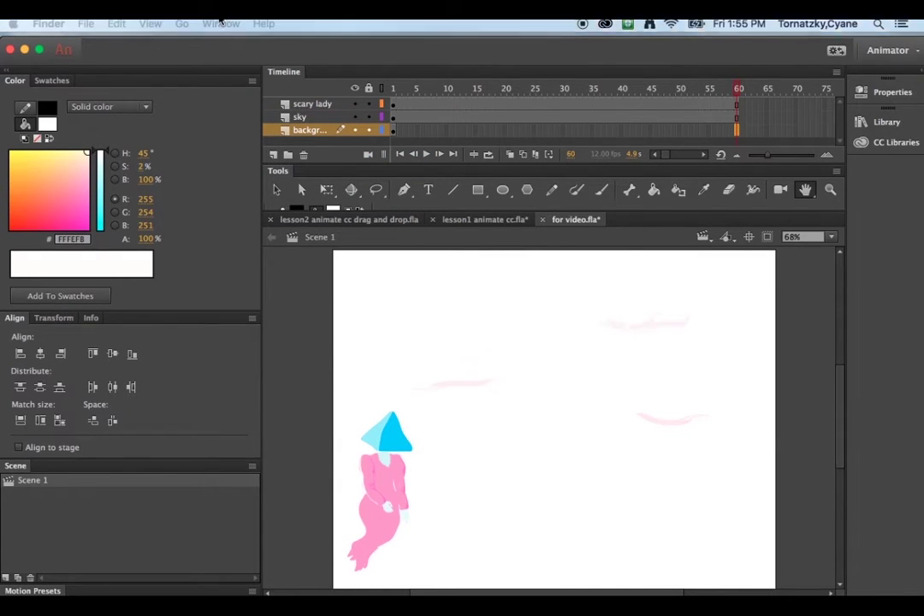
{"action": "left_click", "coordinate": [216, 23]}
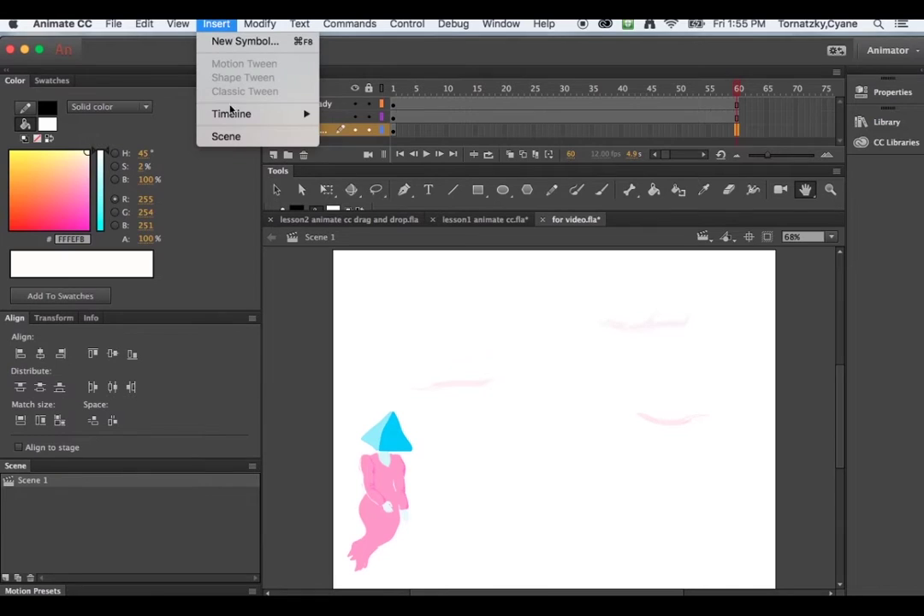
{"action": "mouse_move", "coordinate": [257, 114]}
{"action": "left_click", "coordinate": [342, 150]}
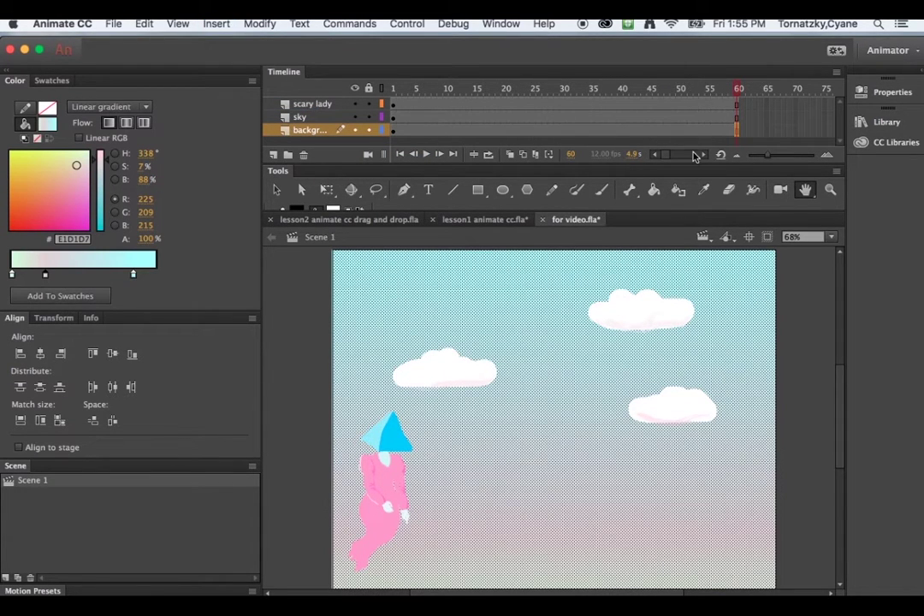
Add a motion tween to the scary lady layer starting from frame 1
{"action": "left_click", "coordinate": [728, 104]}
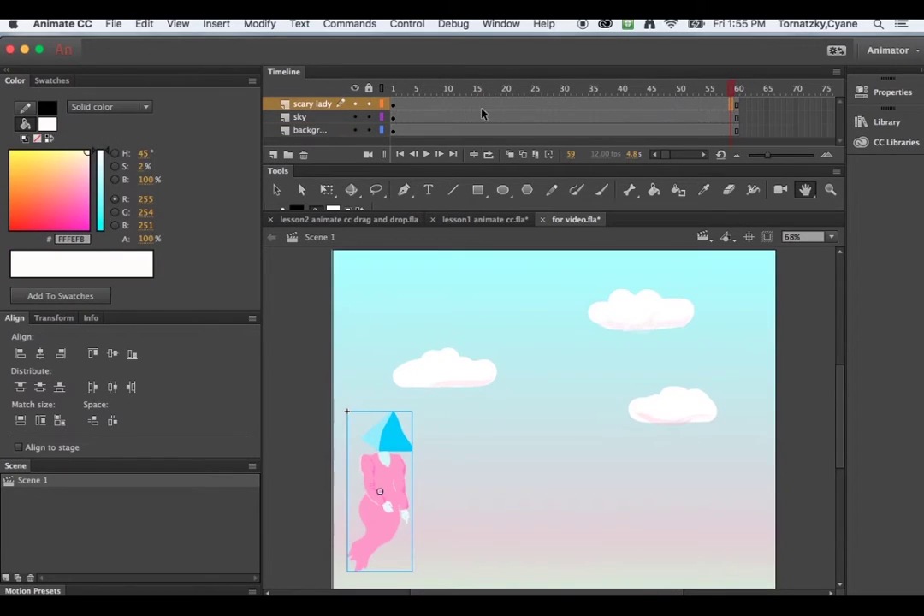
{"action": "left_click", "coordinate": [425, 107]}
{"action": "left_click", "coordinate": [396, 108]}
{"action": "left_click", "coordinate": [261, 24]}
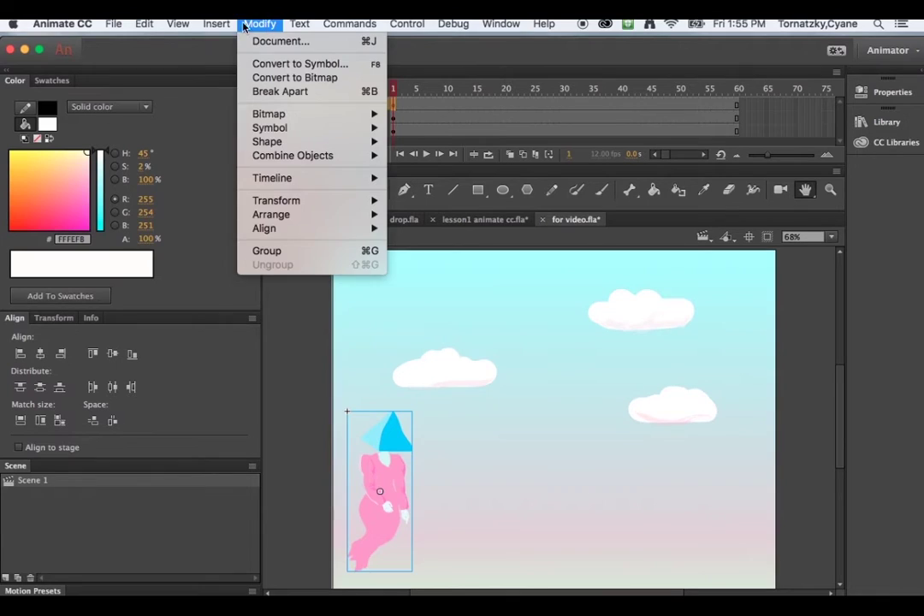
{"action": "mouse_move", "coordinate": [222, 26]}
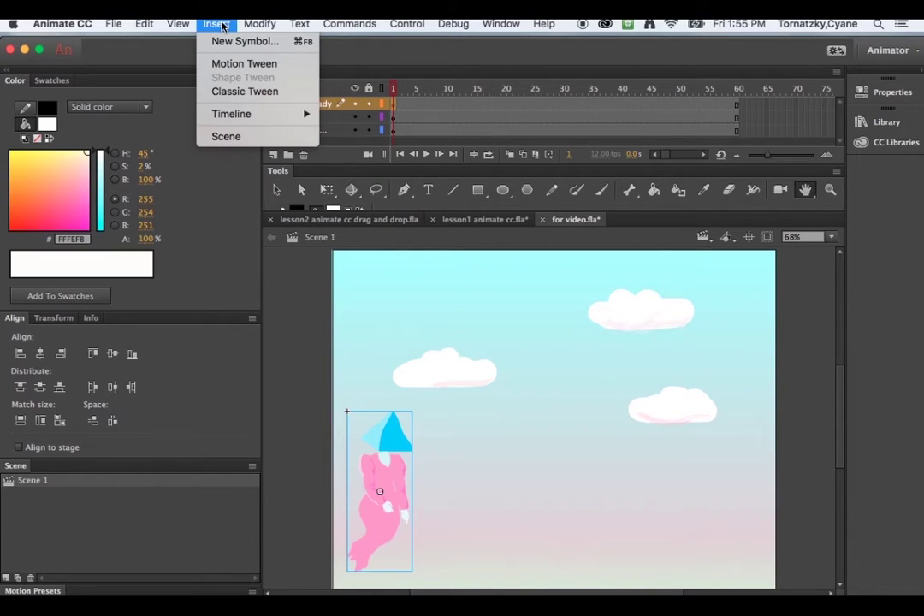
{"action": "left_click", "coordinate": [236, 64]}
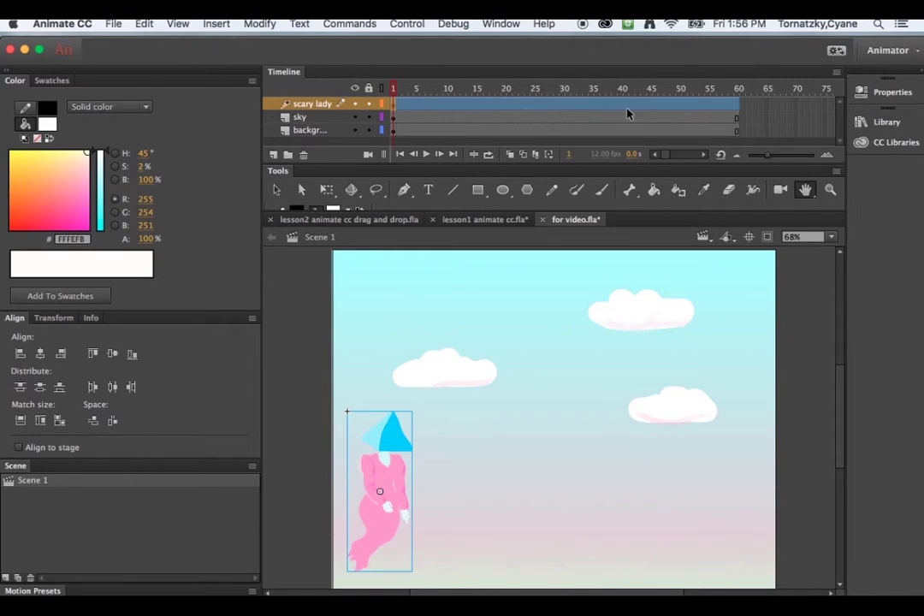
{"action": "left_click", "coordinate": [402, 90]}
Move the figure up-right toward the left cloud at frame 17, then right and down at frame 27
{"action": "left_click_drag", "start_coordinate": [400, 90], "coordinate": [486, 86]}
{"action": "left_click", "coordinate": [383, 488]}
{"action": "left_click", "coordinate": [276, 189]}
{"action": "left_click_drag", "start_coordinate": [402, 503], "coordinate": [456, 457]}
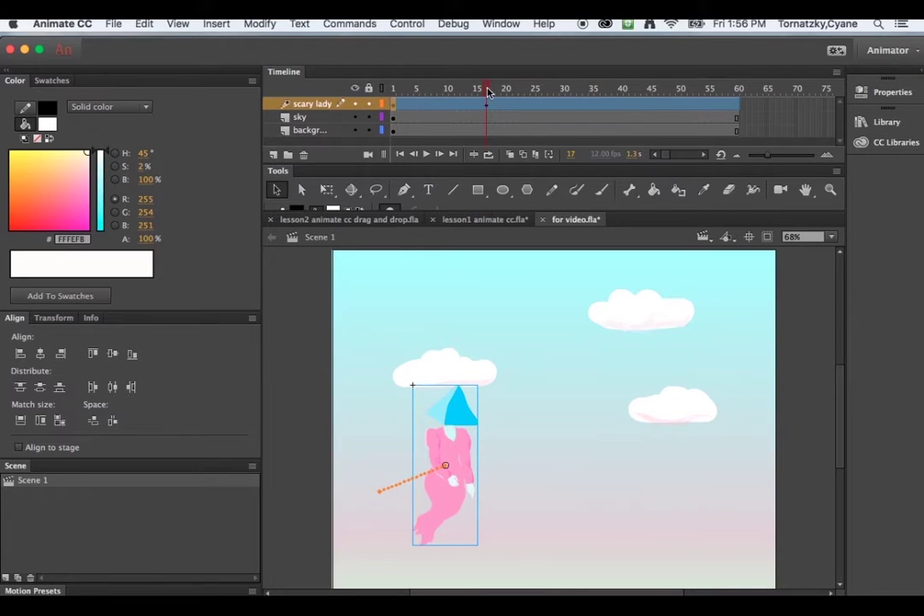
{"action": "left_click_drag", "start_coordinate": [487, 92], "coordinate": [547, 94]}
{"action": "left_click_drag", "start_coordinate": [466, 443], "coordinate": [557, 487]}
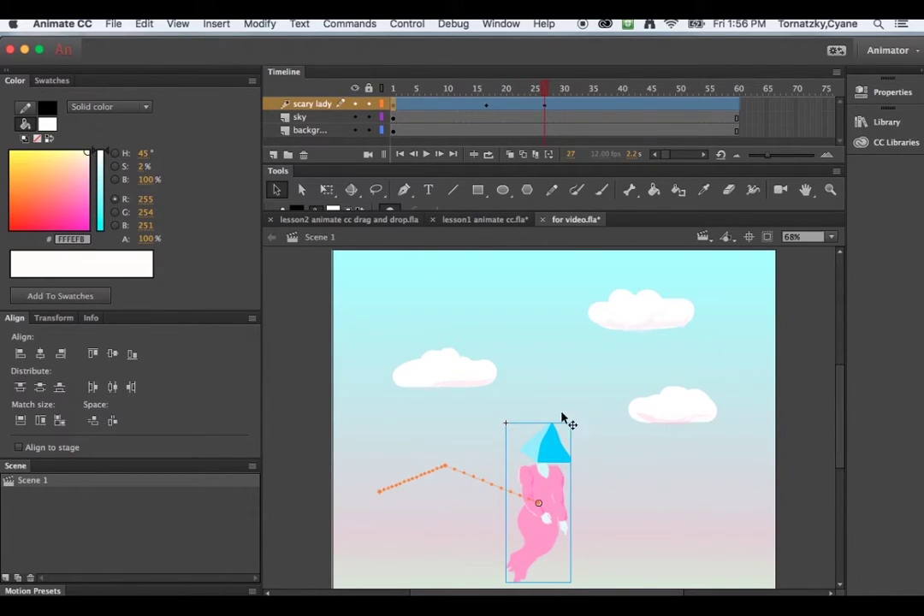
Reposition the figure at frames 39 and 53, then scrub frames 17, 27 and 39 to check the path
{"action": "left_click", "coordinate": [620, 110]}
{"action": "left_click_drag", "start_coordinate": [556, 472], "coordinate": [661, 447]}
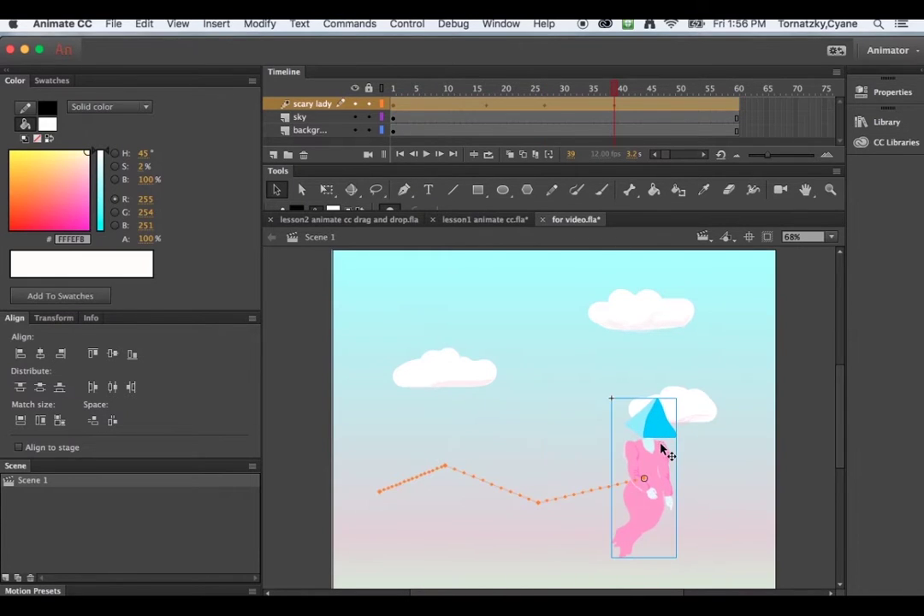
{"action": "left_click", "coordinate": [694, 106]}
{"action": "left_click_drag", "start_coordinate": [662, 473], "coordinate": [737, 499]}
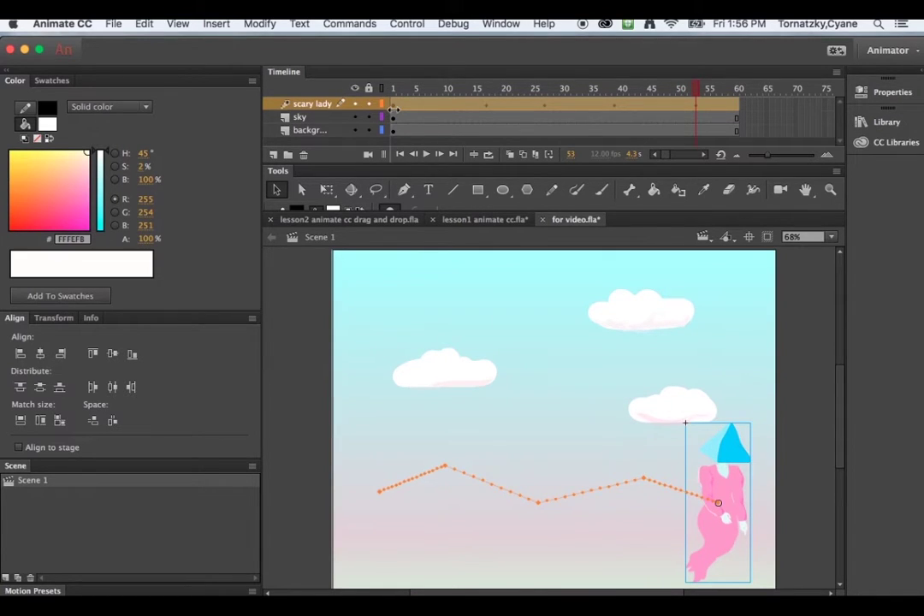
{"action": "left_click", "coordinate": [490, 114]}
{"action": "left_click", "coordinate": [542, 110]}
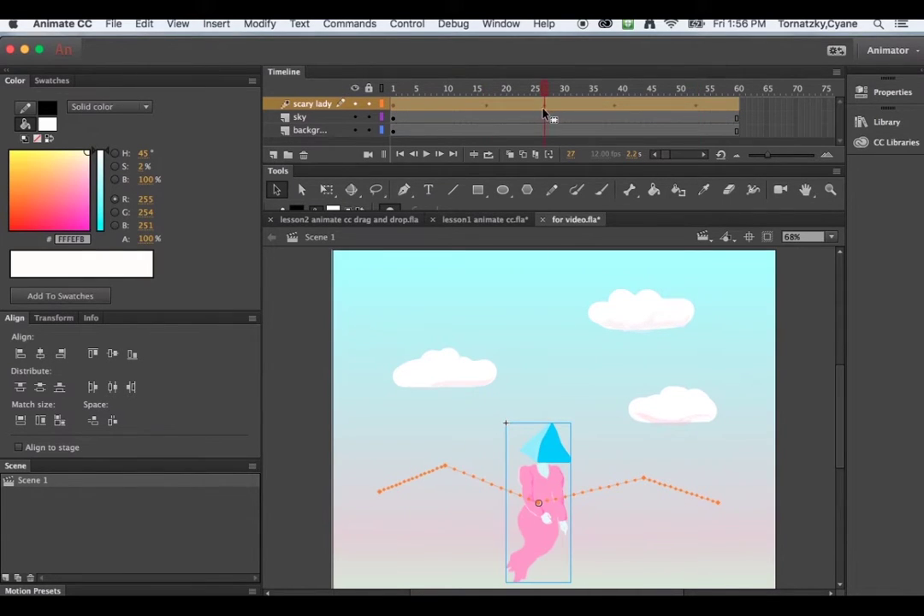
{"action": "left_click", "coordinate": [613, 110]}
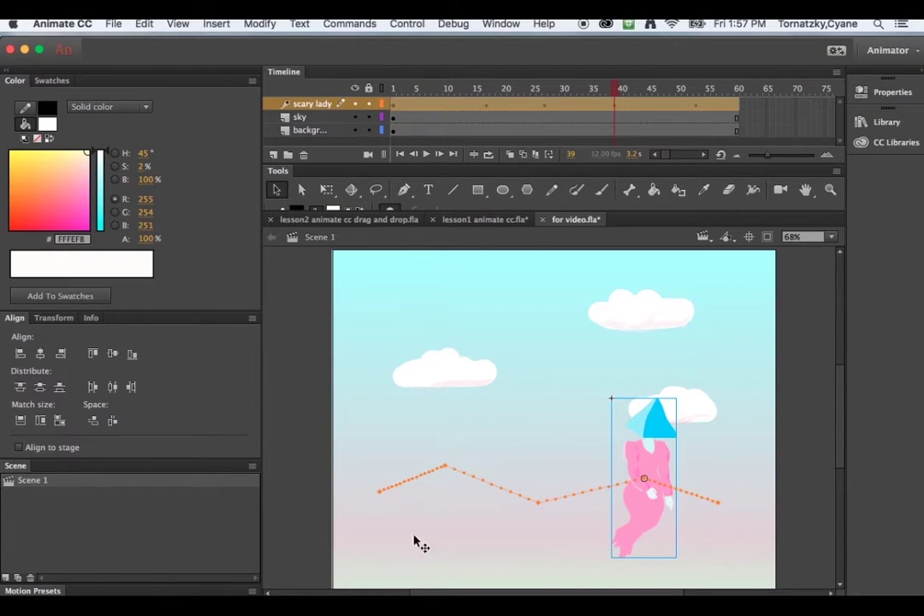
Lock the background and sky layers
{"action": "left_click", "coordinate": [411, 484]}
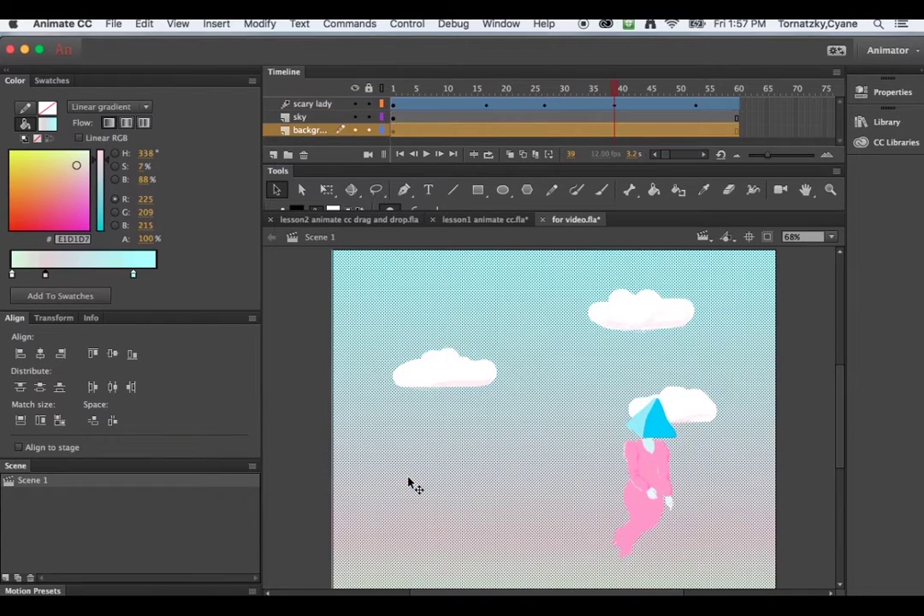
{"action": "left_click", "coordinate": [367, 129]}
{"action": "left_click", "coordinate": [368, 117]}
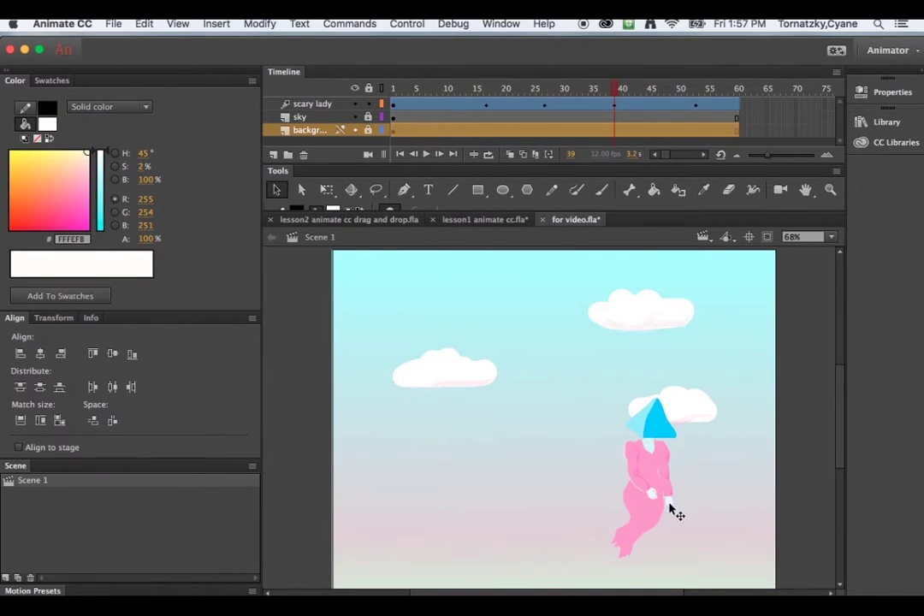
Bend the motion path segments into humps and dips, and move its start point down-left
{"action": "left_click", "coordinate": [486, 106]}
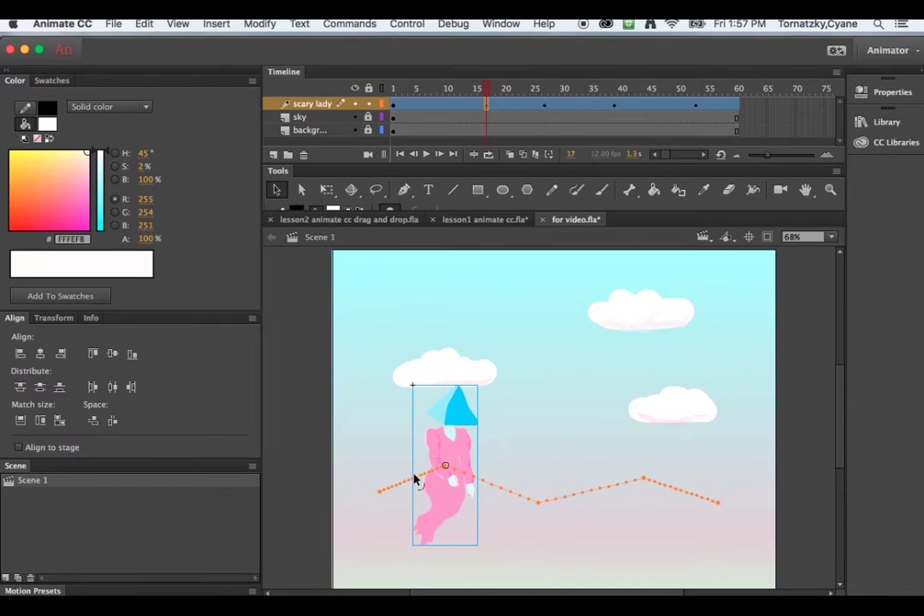
{"action": "left_click_drag", "start_coordinate": [399, 483], "coordinate": [398, 470]}
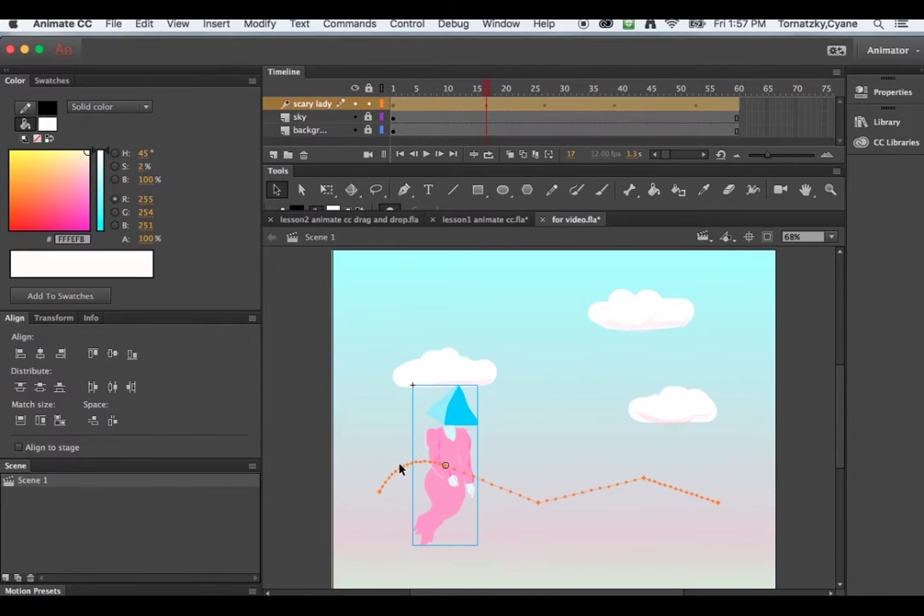
{"action": "left_click_drag", "start_coordinate": [489, 489], "coordinate": [478, 504]}
{"action": "left_click_drag", "start_coordinate": [581, 496], "coordinate": [575, 469]}
{"action": "left_click_drag", "start_coordinate": [670, 488], "coordinate": [756, 501]}
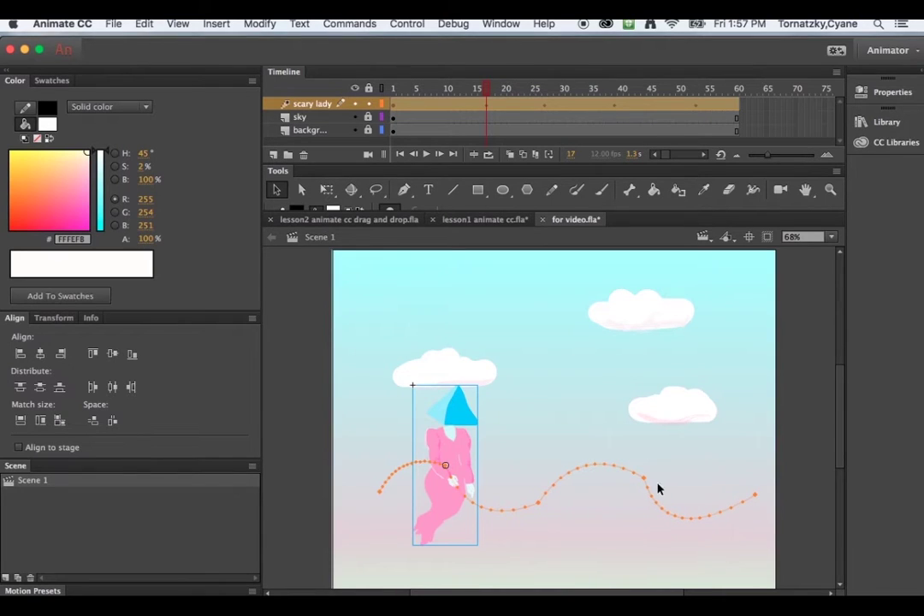
{"action": "left_click_drag", "start_coordinate": [645, 484], "coordinate": [637, 487]}
{"action": "left_click_drag", "start_coordinate": [379, 493], "coordinate": [363, 504]}
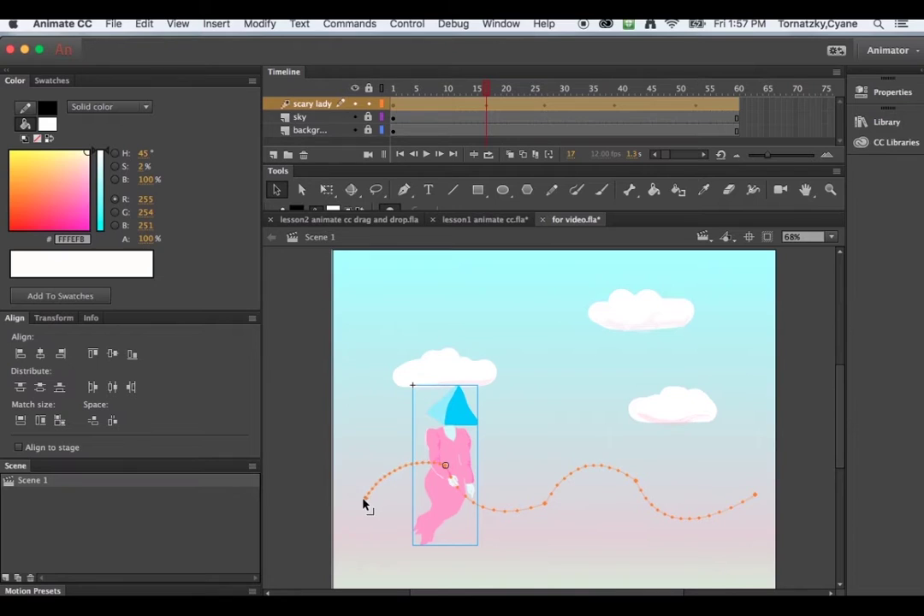
Rewind to frame 1 and play the animation to preview the curved path
{"action": "left_click", "coordinate": [482, 89]}
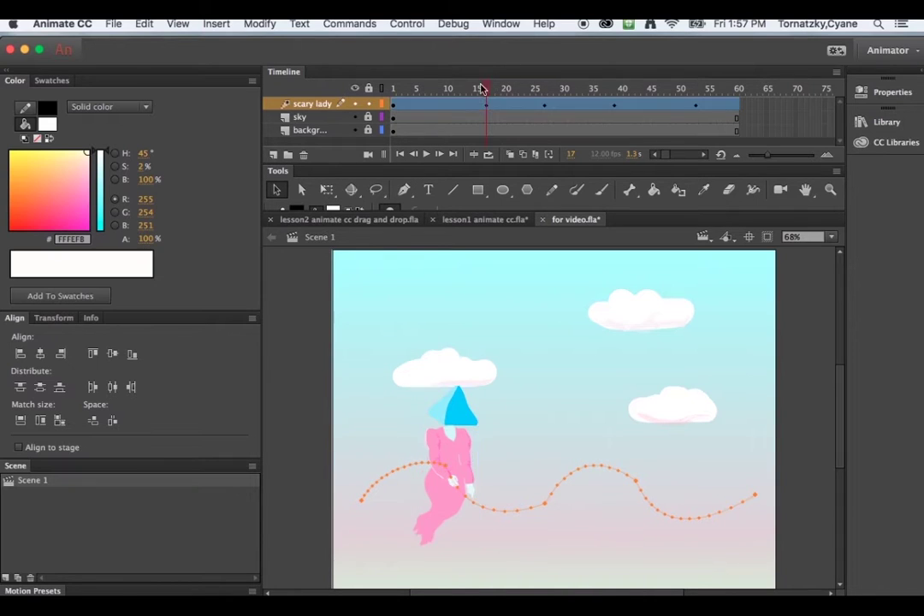
{"action": "left_click_drag", "start_coordinate": [481, 89], "coordinate": [389, 89]}
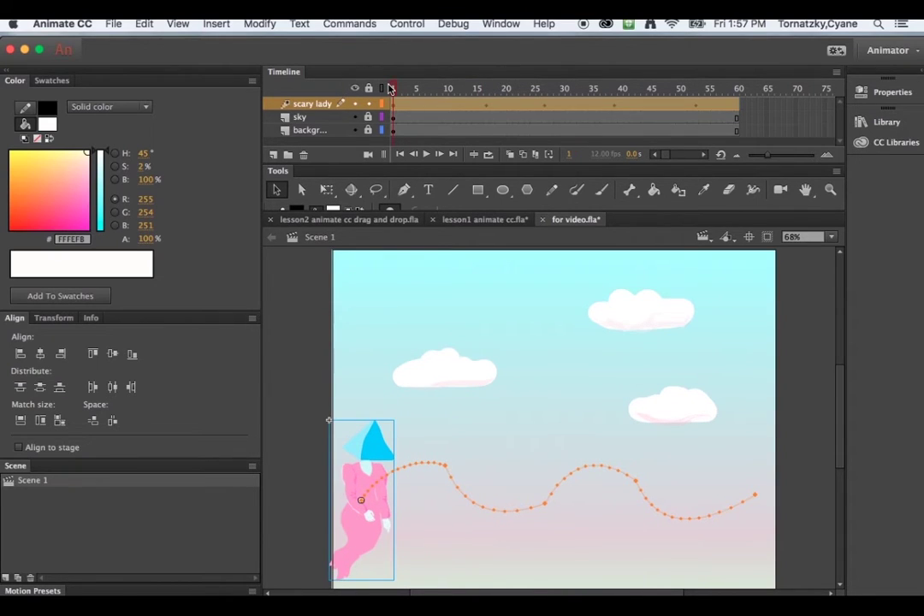
{"action": "key", "text": "Return"}
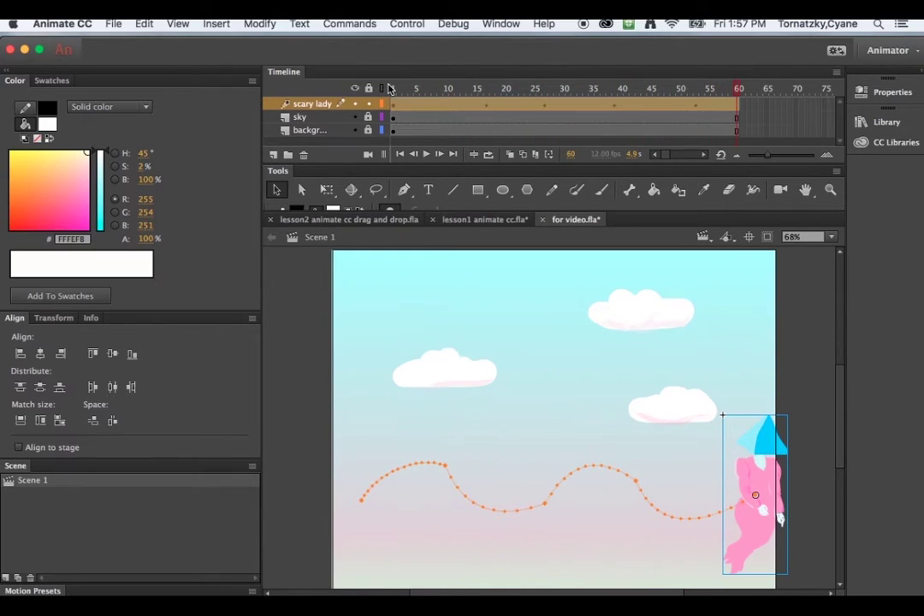
{"action": "left_click", "coordinate": [423, 90]}
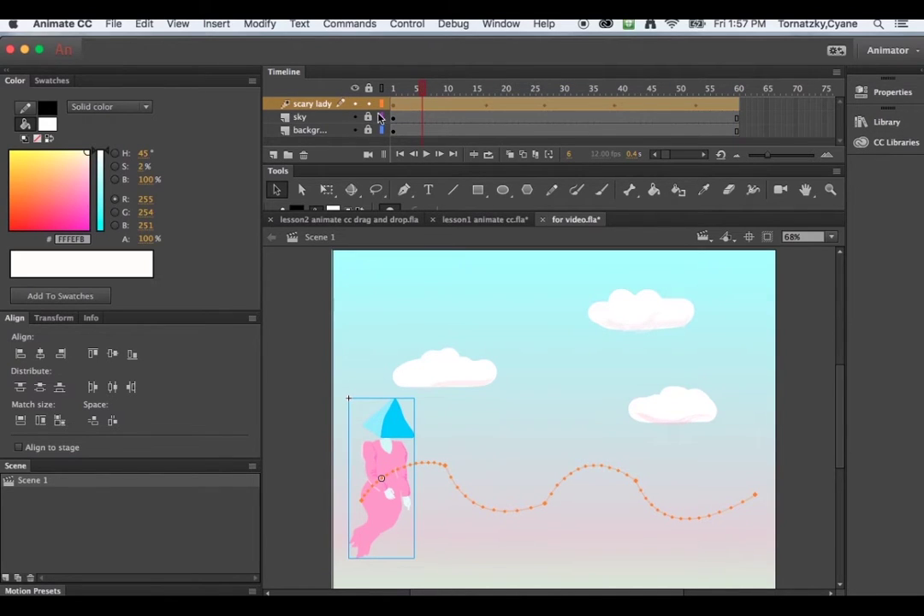
{"action": "left_click", "coordinate": [402, 118]}
{"action": "left_click_drag", "start_coordinate": [402, 118], "coordinate": [511, 103]}
{"action": "left_click", "coordinate": [511, 102]}
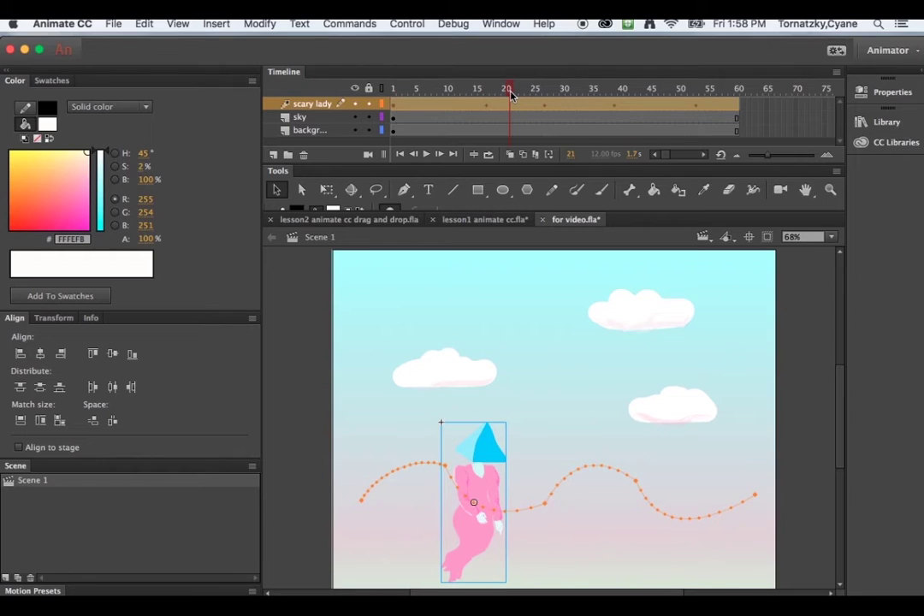
{"action": "left_click_drag", "start_coordinate": [510, 95], "coordinate": [514, 96]}
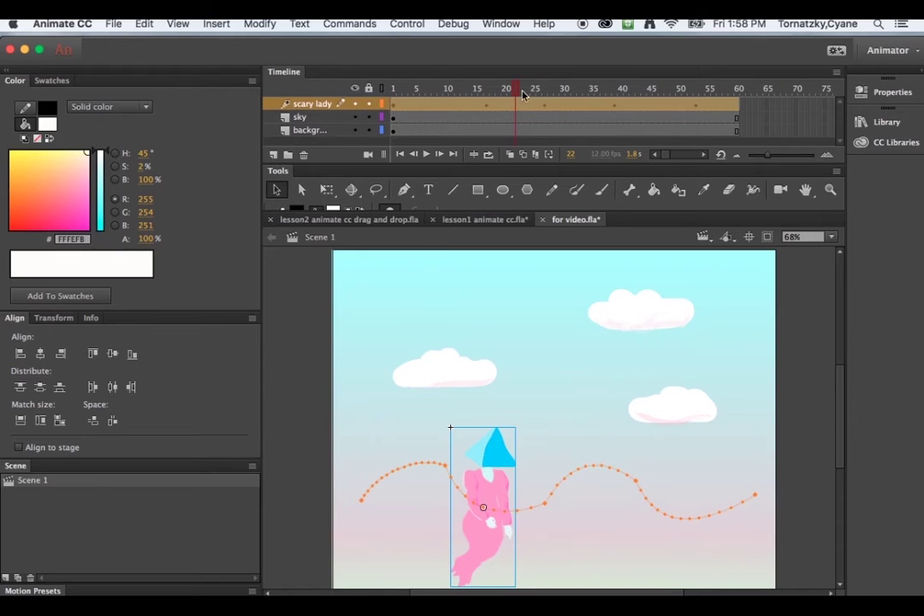
{"action": "left_click", "coordinate": [510, 103]}
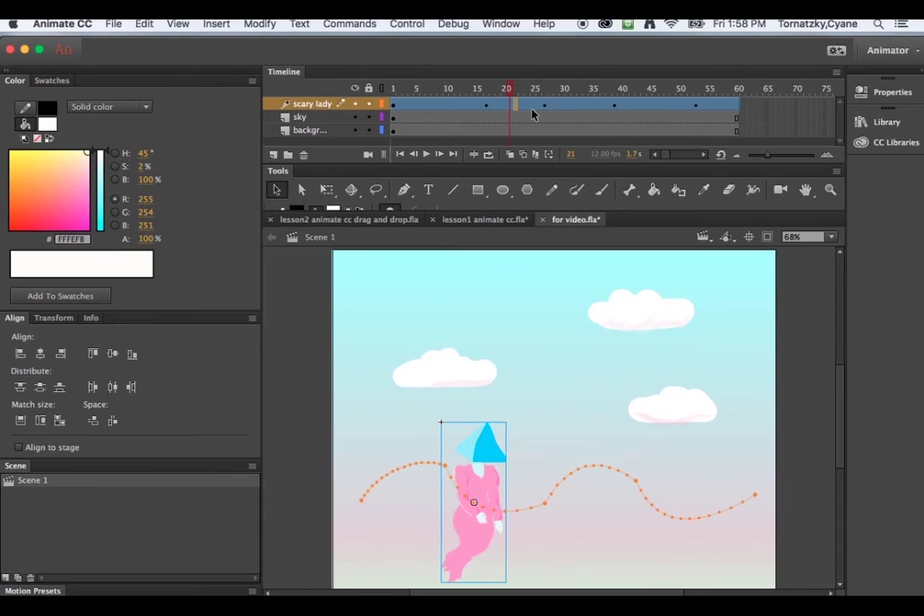
{"action": "left_click", "coordinate": [517, 111]}
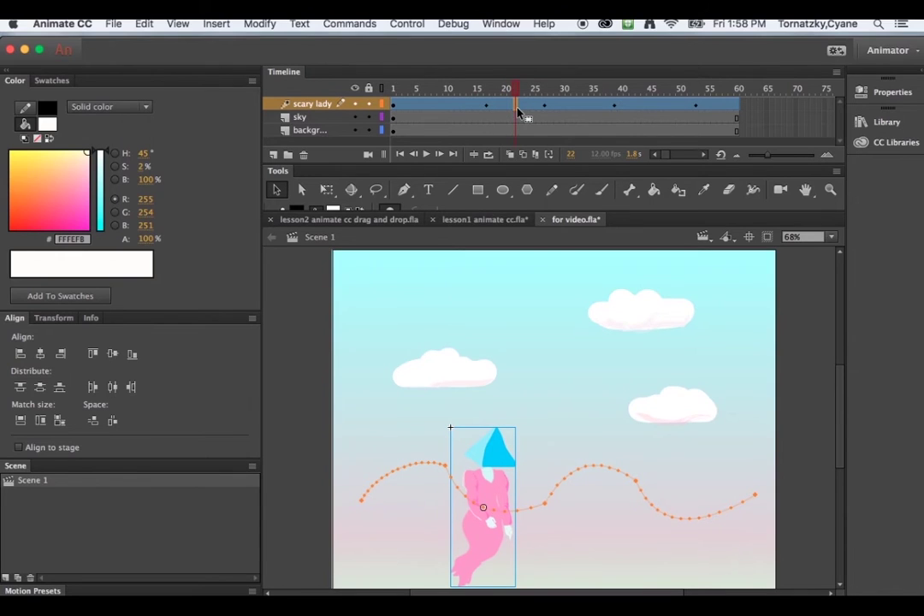
{"action": "left_click", "coordinate": [224, 28]}
{"action": "mouse_move", "coordinate": [244, 114]}
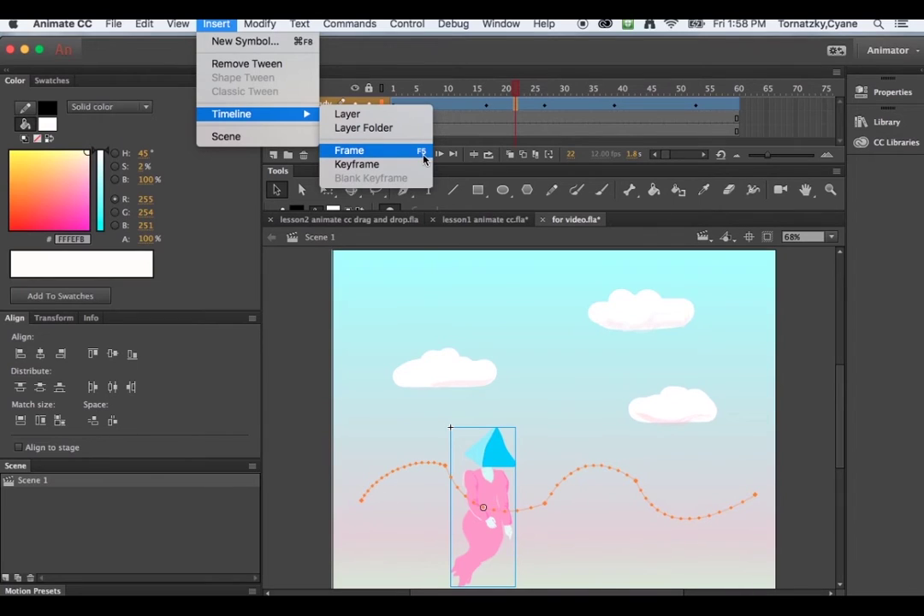
{"action": "left_click", "coordinate": [217, 23]}
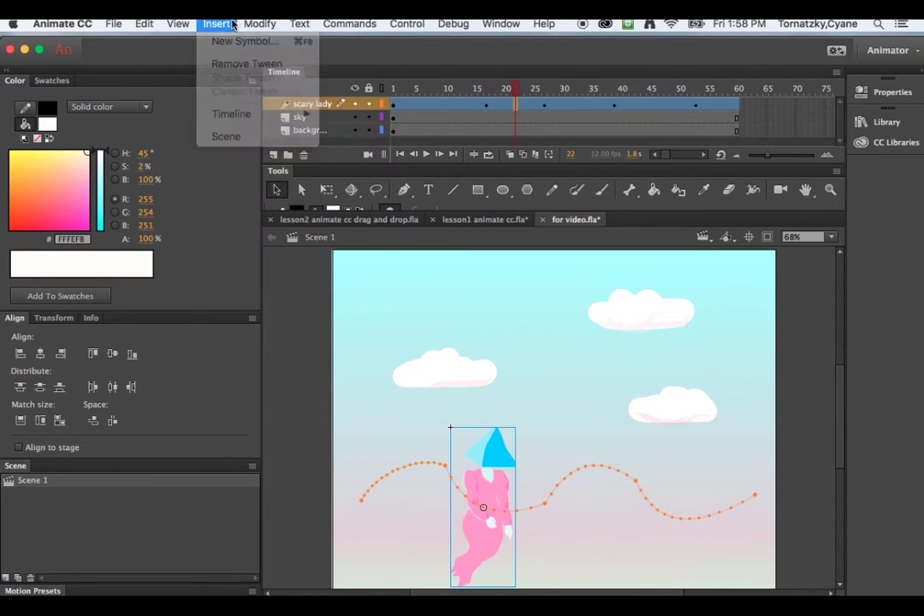
{"action": "left_click", "coordinate": [514, 123]}
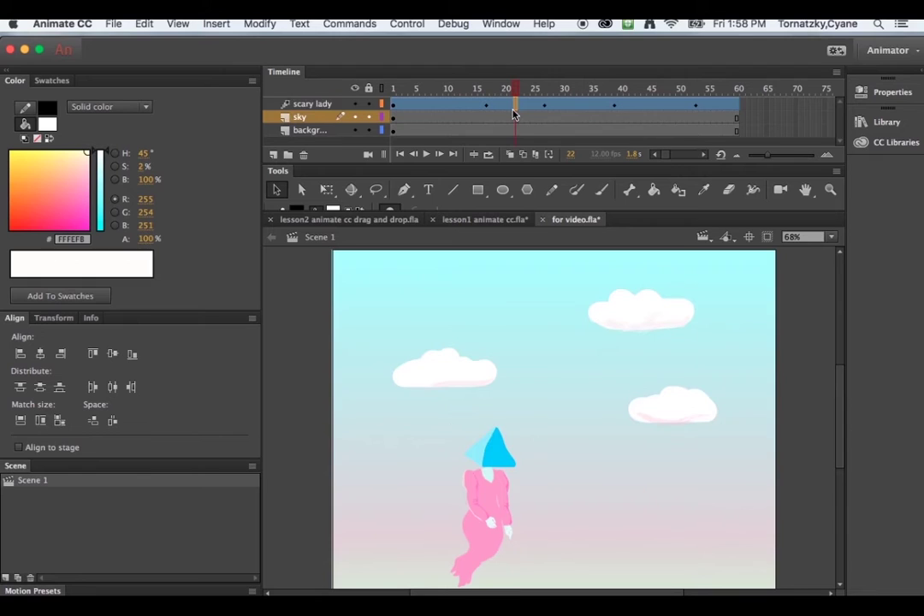
Select frame 22 on all three layers and insert frames with F5 to lengthen the scene to 75 frames
{"action": "left_click", "coordinate": [513, 104]}
{"action": "left_click", "coordinate": [514, 119]}
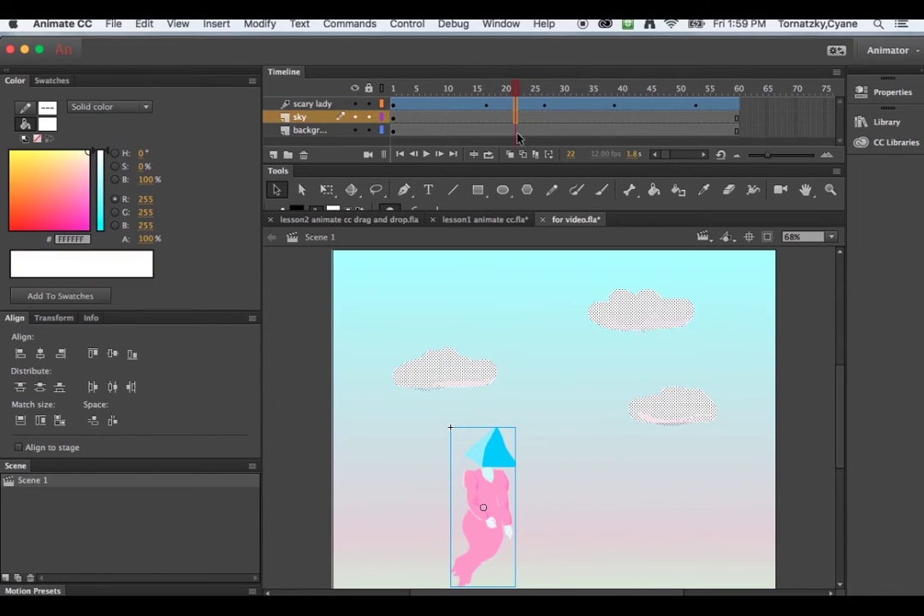
{"action": "left_click", "coordinate": [517, 132]}
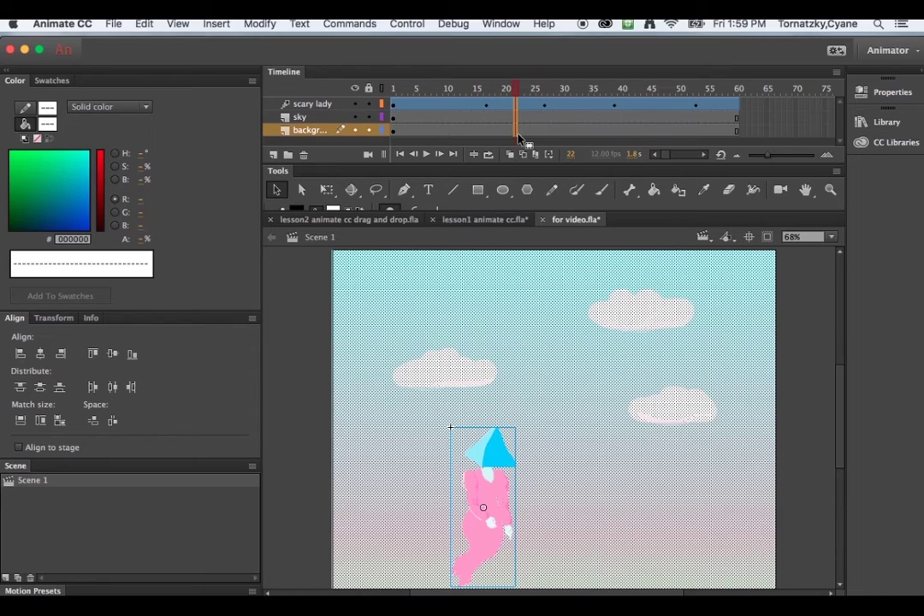
{"action": "key", "text": "F5"}
{"action": "key", "text": "F5"}
{"action": "key", "text": "F5"}
{"action": "key", "text": "F5"}
{"action": "key", "text": "F5"}
{"action": "key", "text": "F5"}
{"action": "key", "text": "F5"}
{"action": "key", "text": "F5"}
{"action": "key", "text": "F5"}
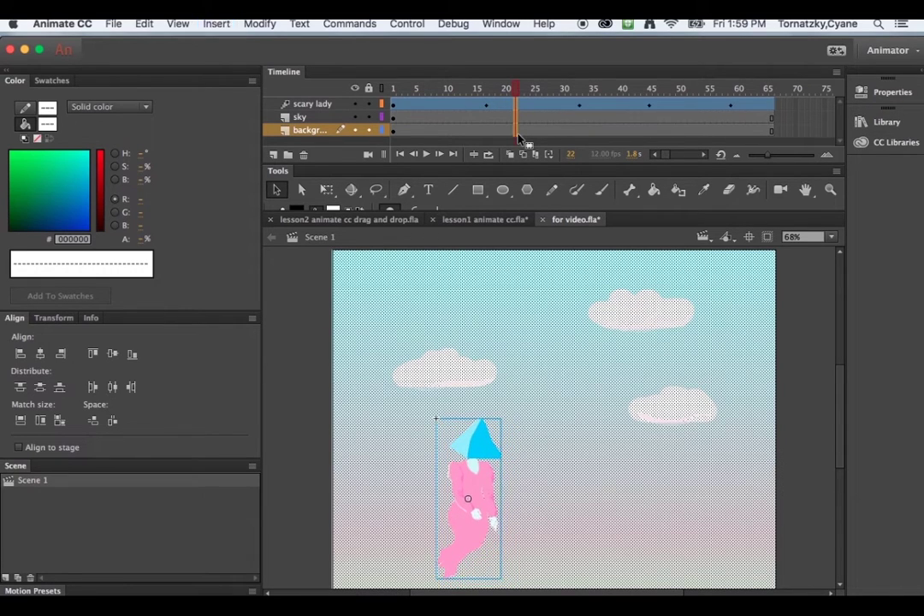
{"action": "key", "text": "F5"}
{"action": "key", "text": "F5"}
{"action": "key", "text": "F5"}
{"action": "key", "text": "F5"}
{"action": "key", "text": "F5"}
{"action": "key", "text": "F5"}
{"action": "key", "text": "F5"}
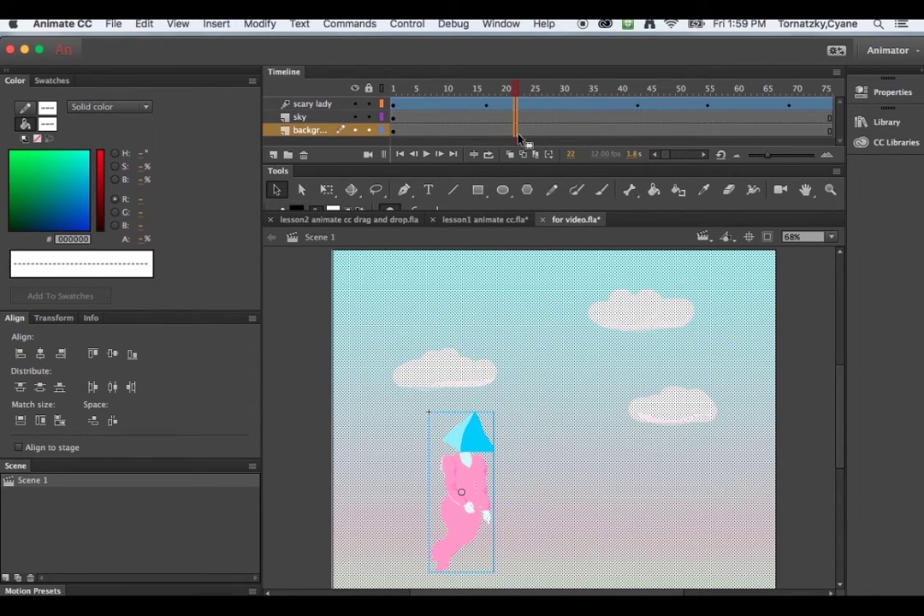
Rewind and play the lengthened animation, then jump to frame 49
{"action": "left_click_drag", "start_coordinate": [419, 89], "coordinate": [400, 91]}
{"action": "key", "text": "Return"}
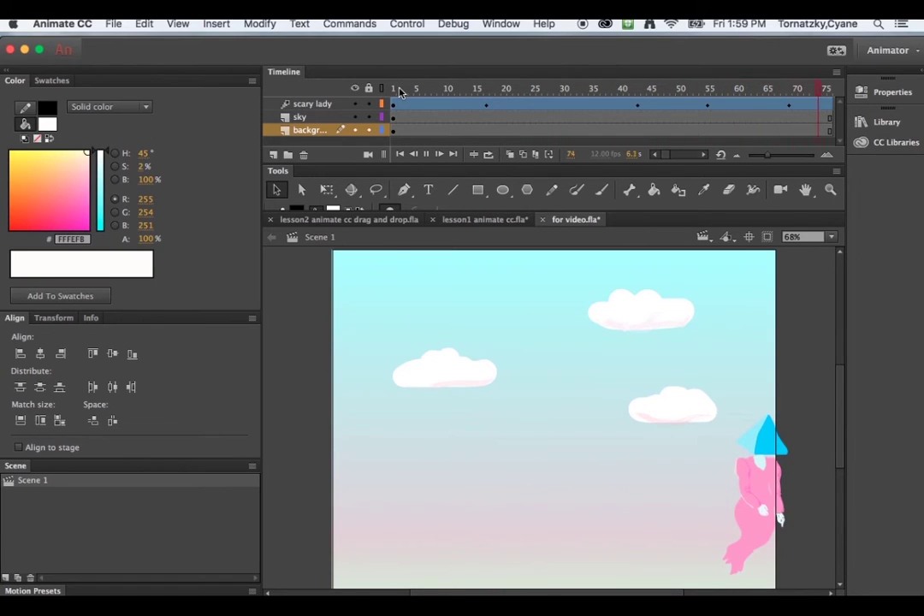
{"action": "left_click", "coordinate": [673, 88]}
Insert frames on all layers and stretch the scary lady tween, sky and background to frame 86
{"action": "key", "text": "super+a"}
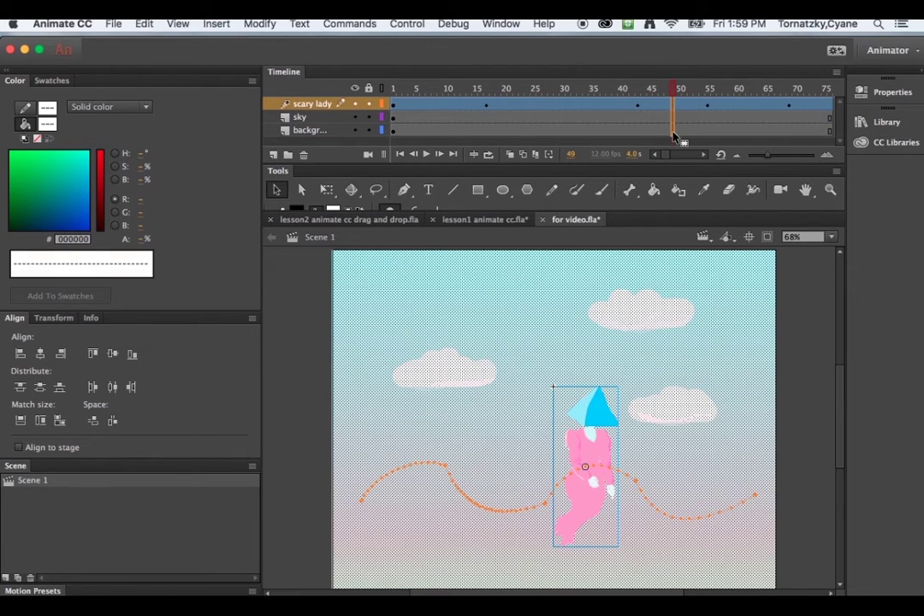
{"action": "key", "text": "F5"}
{"action": "key", "text": "F5"}
{"action": "key", "text": "F5"}
{"action": "key", "text": "F5"}
{"action": "key", "text": "F5"}
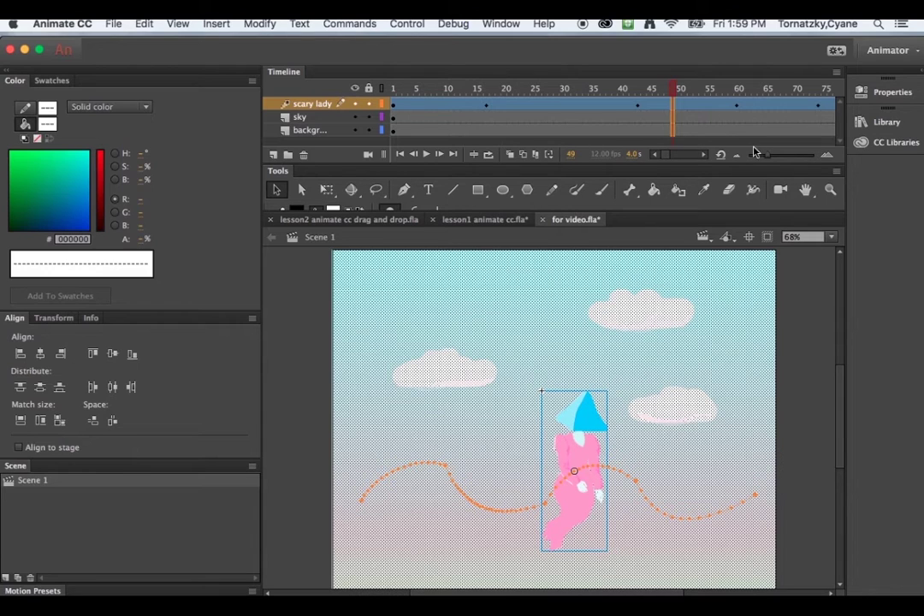
{"action": "mouse_move", "coordinate": [758, 158]}
{"action": "left_mouse_down"}
{"action": "mouse_move", "coordinate": [767, 156]}
{"action": "mouse_move", "coordinate": [753, 156]}
{"action": "left_mouse_up"}
{"action": "left_click", "coordinate": [640, 117]}
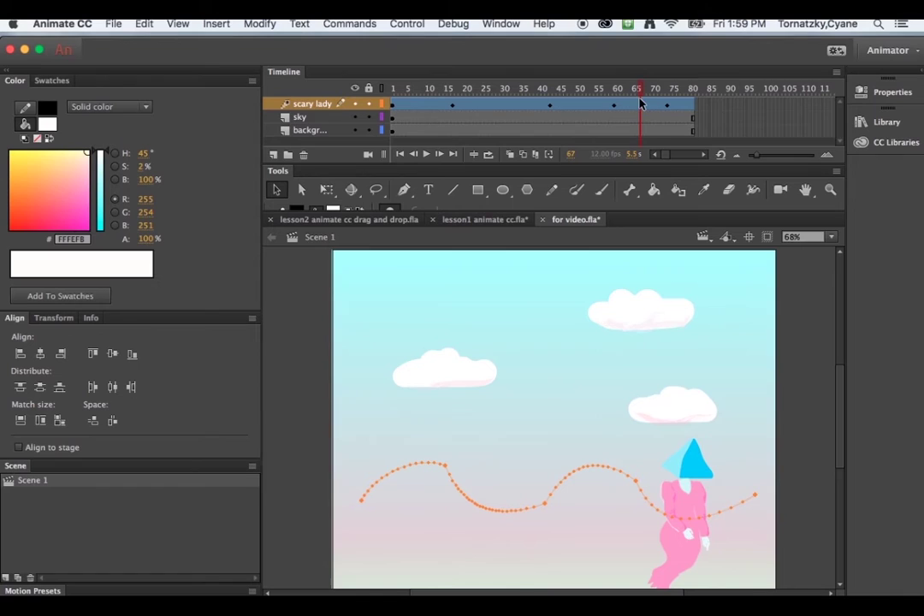
{"action": "left_click", "coordinate": [642, 117]}
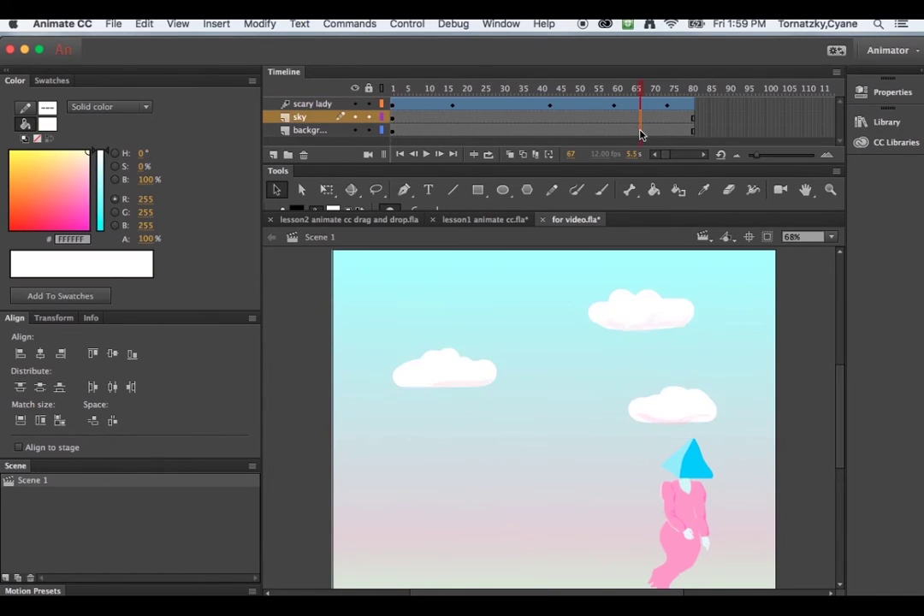
{"action": "left_click", "coordinate": [642, 126]}
{"action": "left_click", "coordinate": [641, 103]}
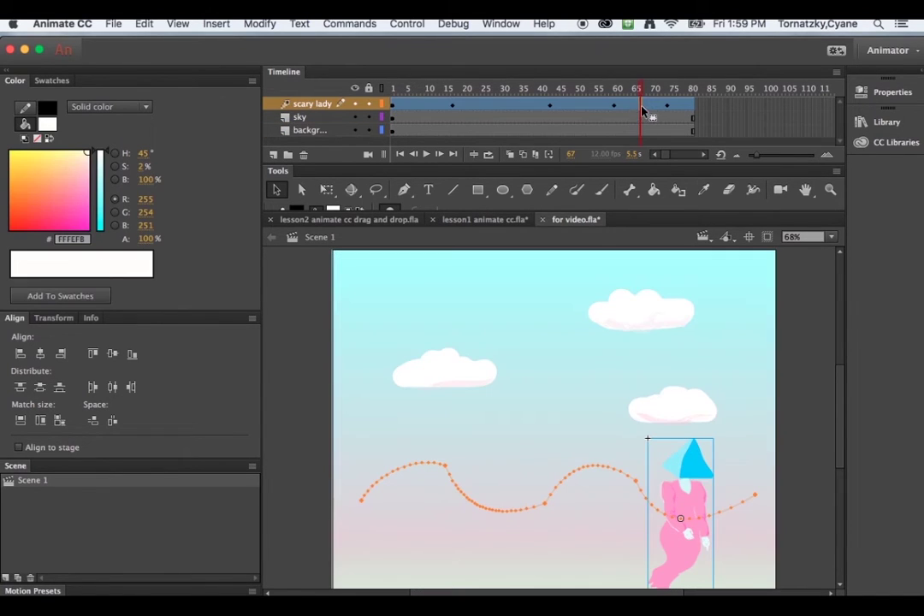
{"action": "left_click", "coordinate": [643, 128], "text": "shift"}
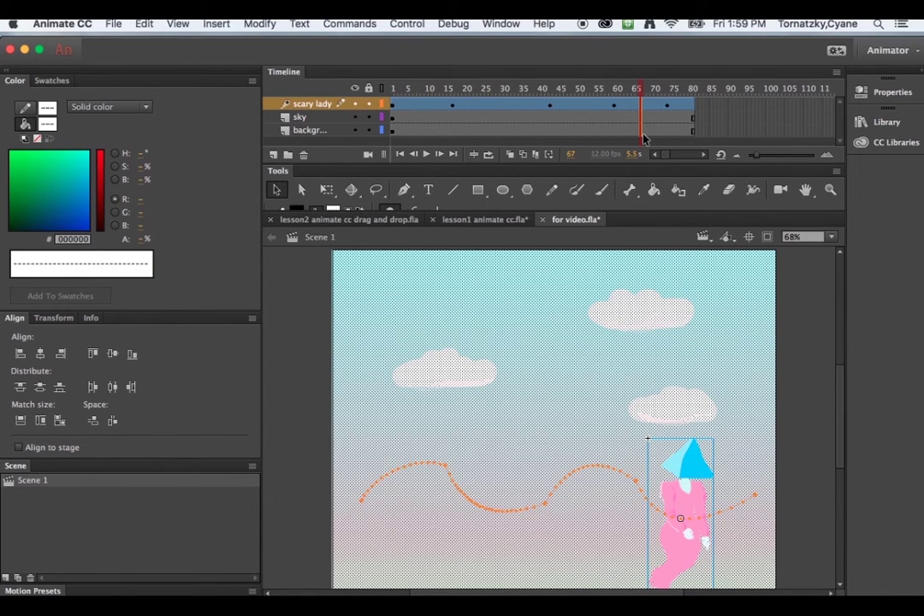
{"action": "left_click_drag", "start_coordinate": [692, 104], "coordinate": [716, 104]}
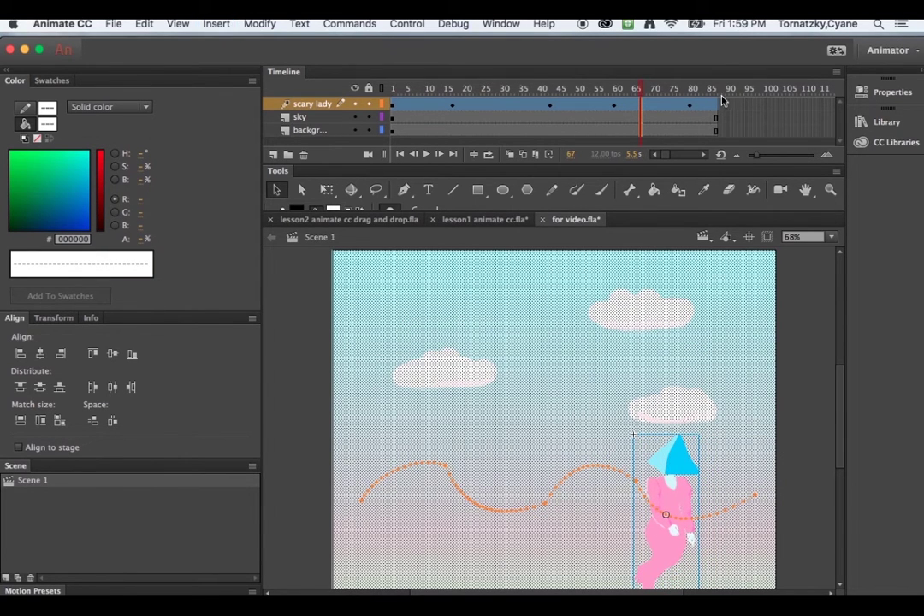
Play the longer float animation and return the playhead to frame 1
{"action": "left_click_drag", "start_coordinate": [637, 88], "coordinate": [391, 89]}
{"action": "key", "text": "Return"}
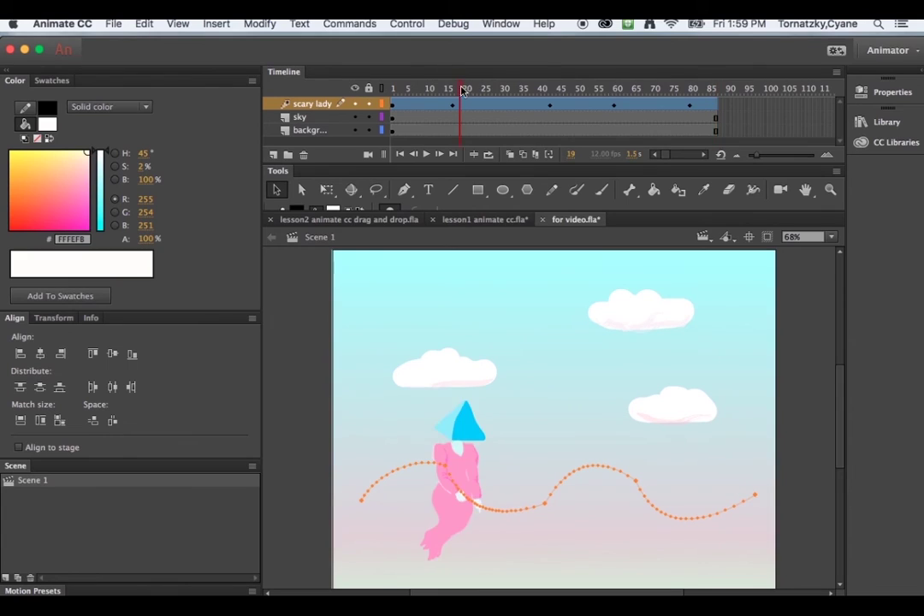
{"action": "left_click", "coordinate": [391, 89]}
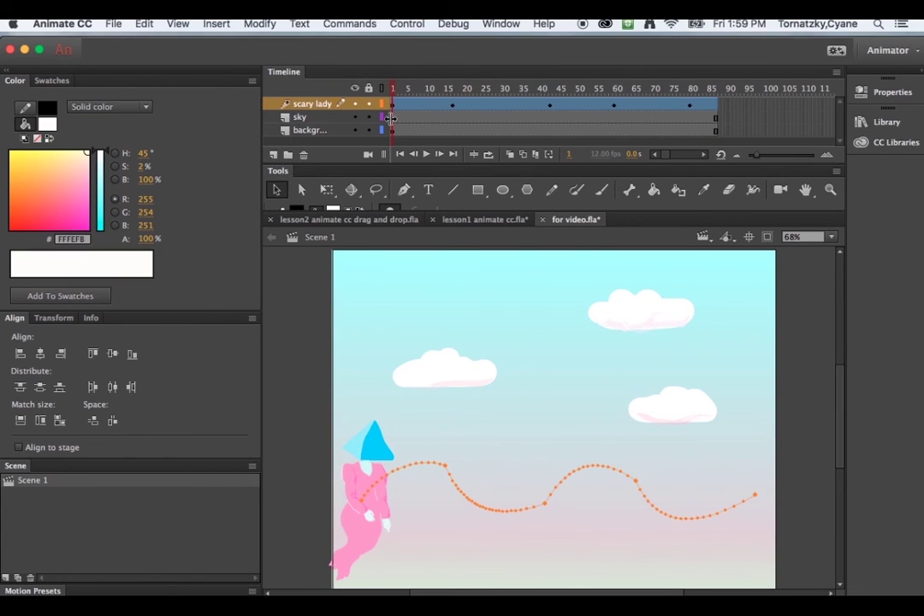